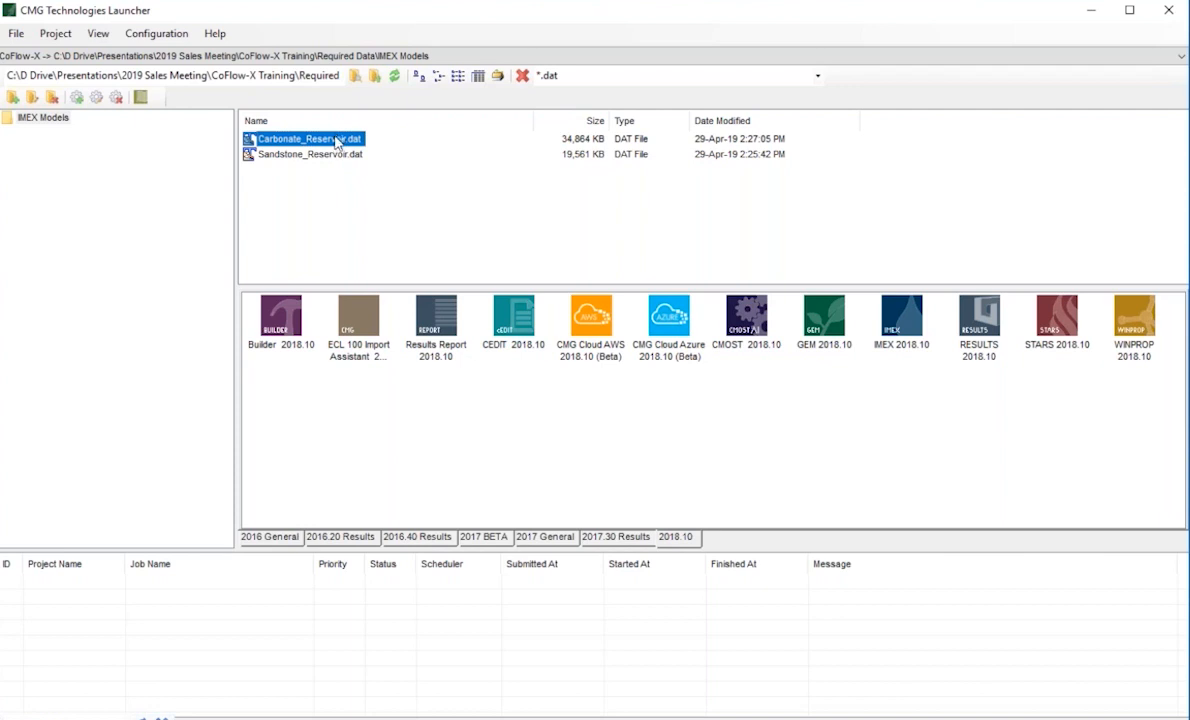
Open Carbonate_Reservoir.dat in Builder and examine the reservoir grid in the 3D view.
{"action": "left_click_drag", "start_coordinate": [335, 143], "coordinate": [281, 320]}
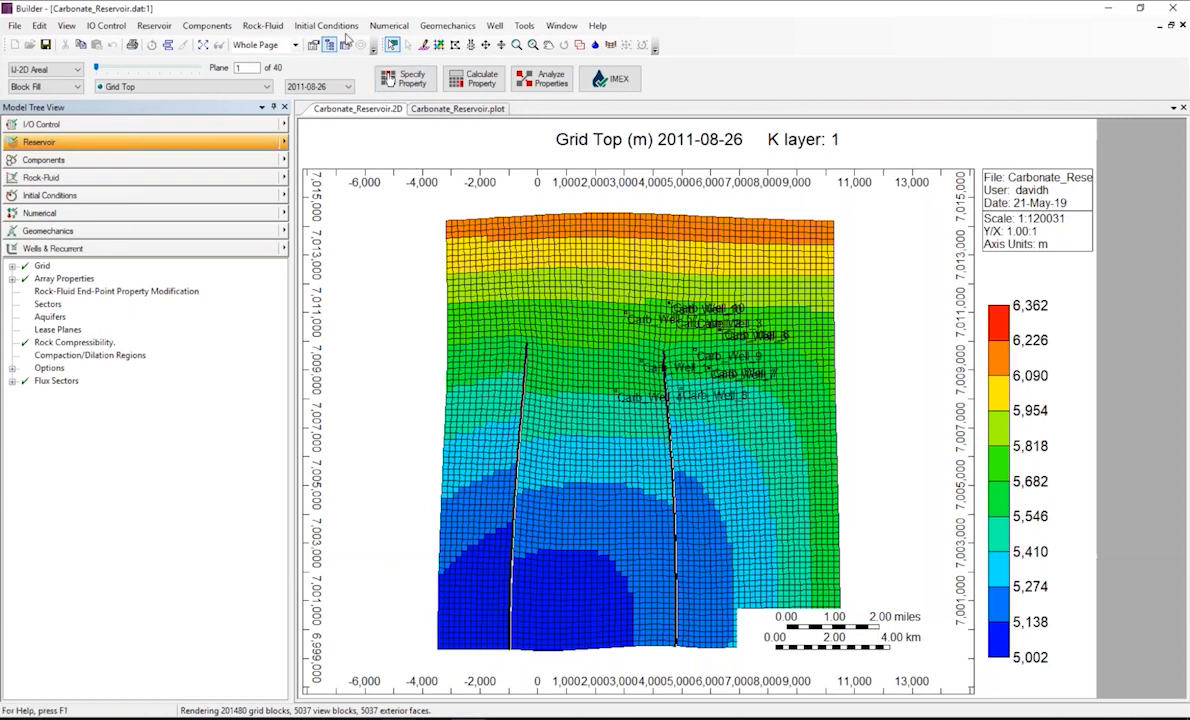
{"action": "left_click", "coordinate": [204, 46]}
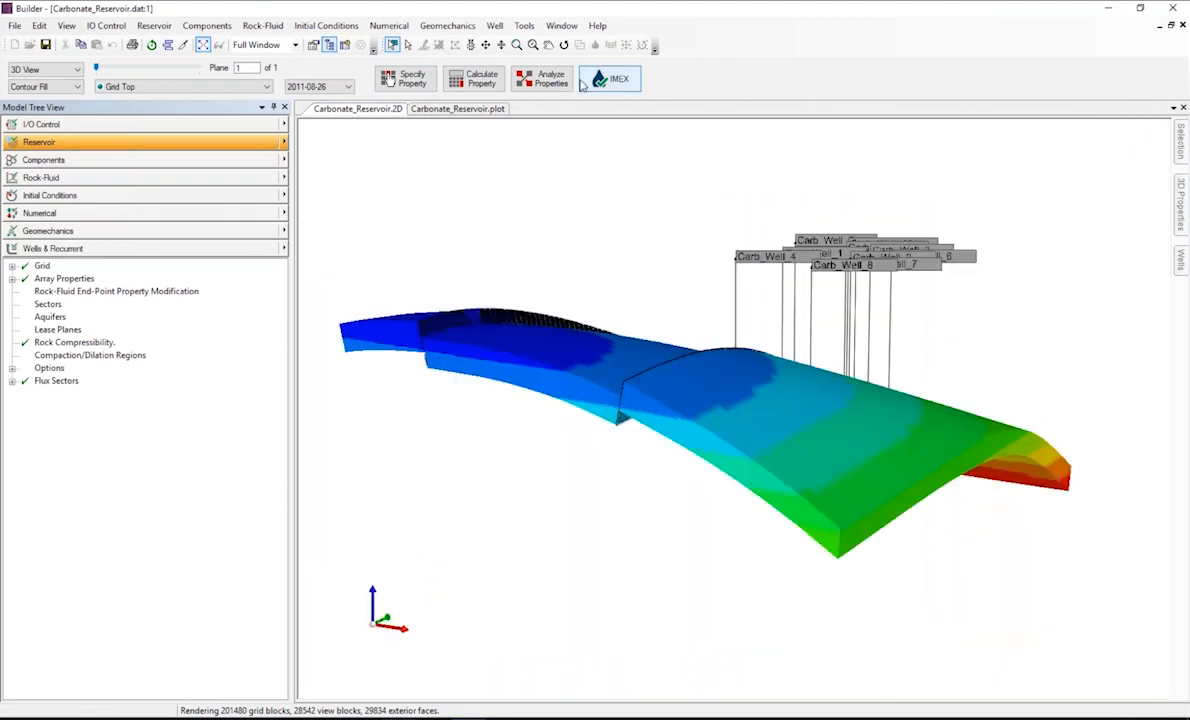
{"action": "left_click", "coordinate": [564, 45]}
{"action": "left_click_drag", "start_coordinate": [457, 340], "coordinate": [711, 455]}
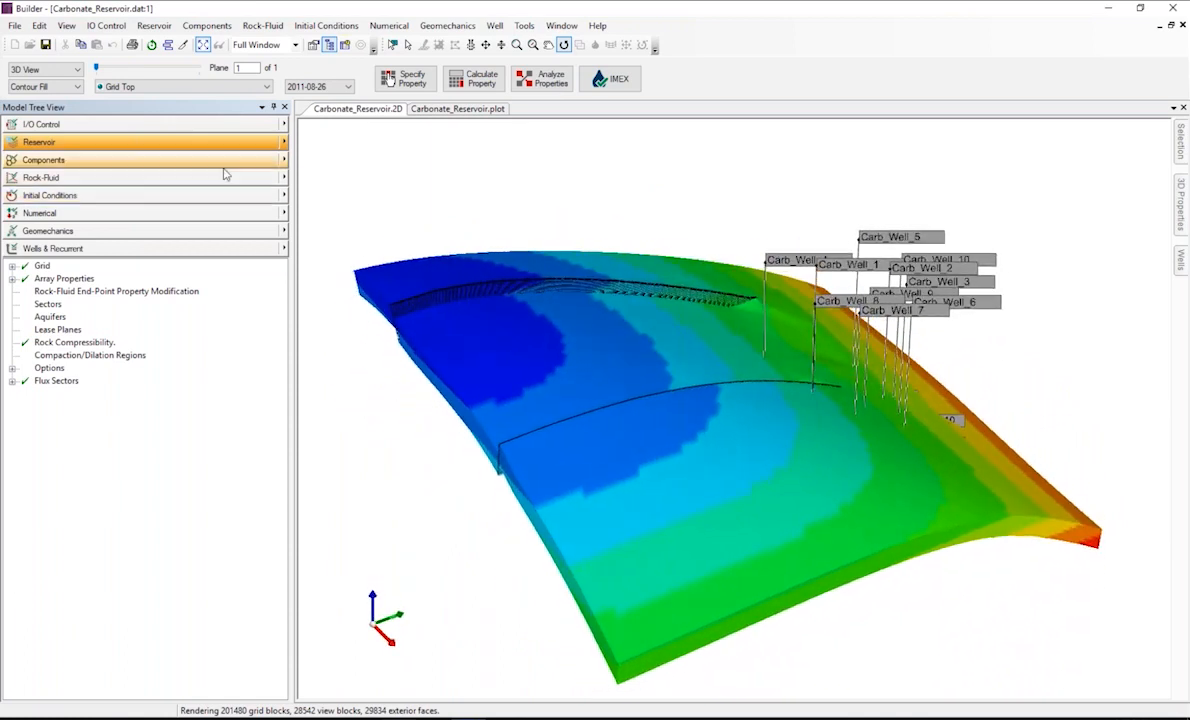
Examine the PVT Region 1 plots of the carbonate model, including Rs,Bo vs P, Viscosity vs P and the BOT tables curves.
{"action": "left_click", "coordinate": [449, 112]}
{"action": "left_click", "coordinate": [349, 150]}
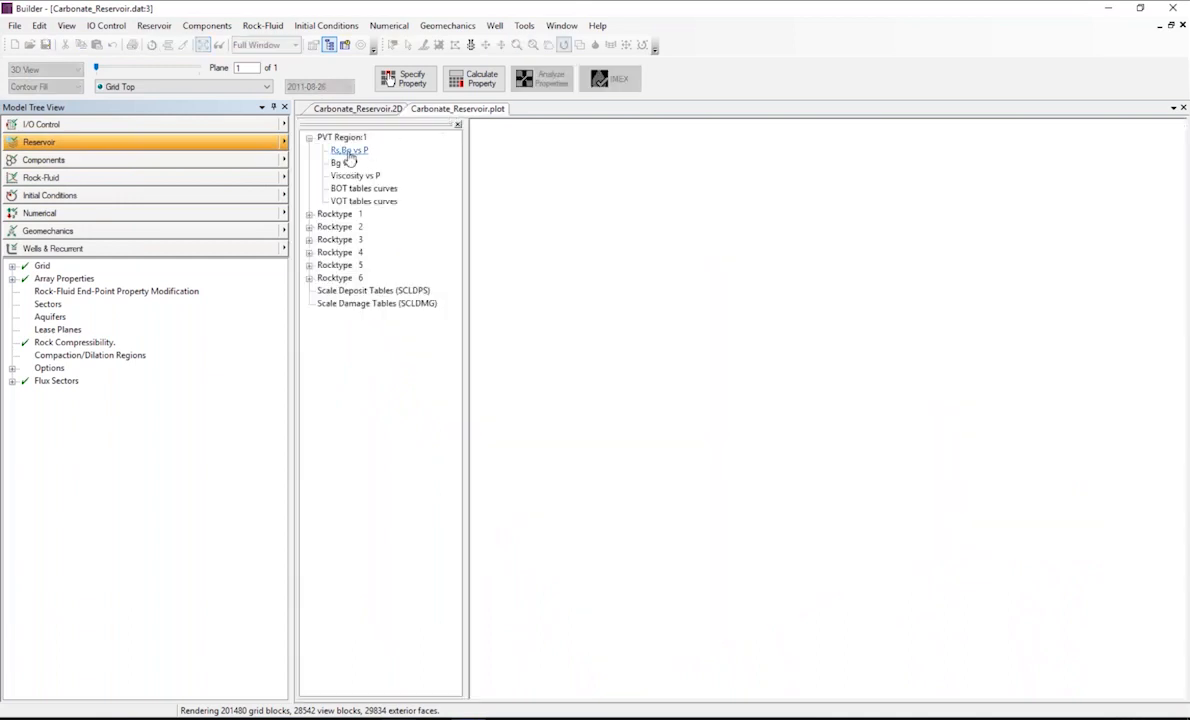
{"action": "left_click", "coordinate": [356, 176]}
{"action": "left_click", "coordinate": [361, 189]}
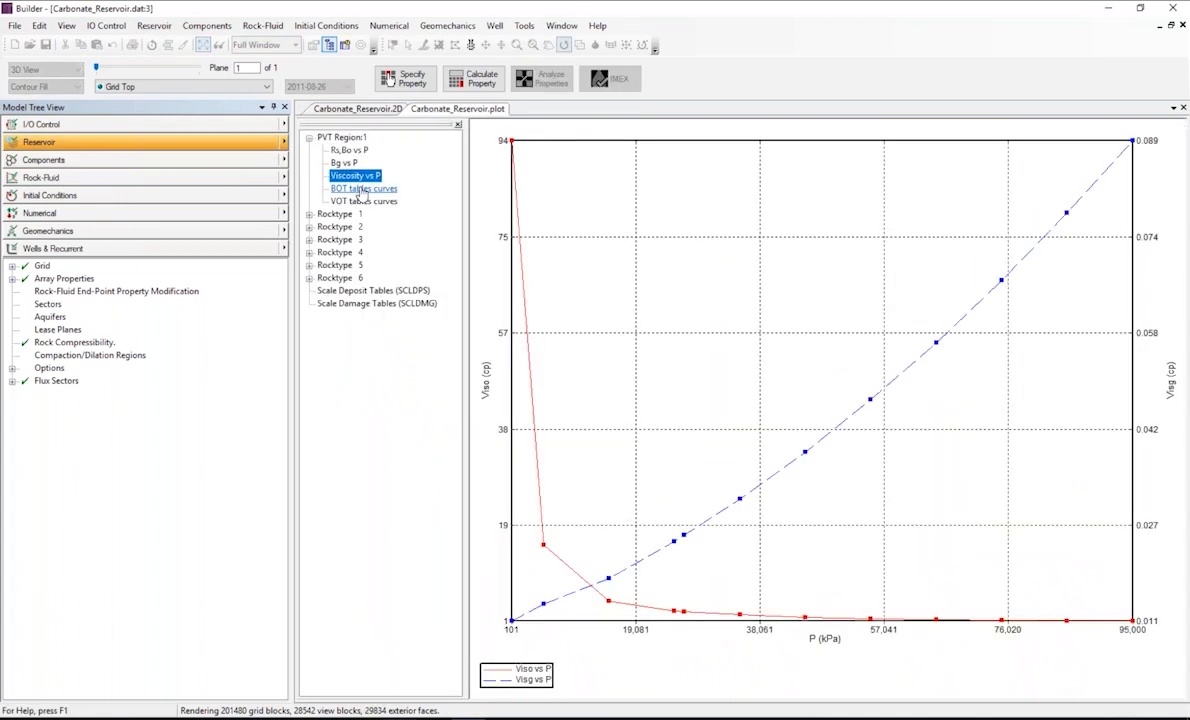
Examine the Rocktype 1 relative permeability plots, kr vs Sw and kr vs Sg.
{"action": "left_click", "coordinate": [310, 215]}
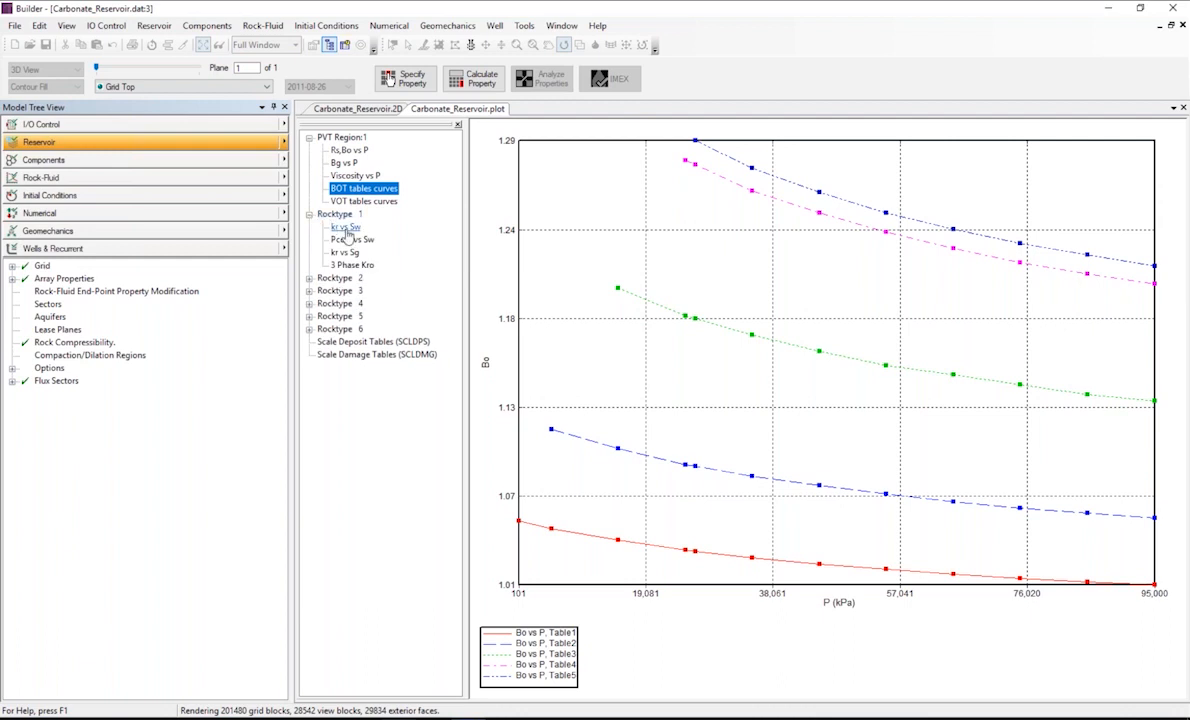
{"action": "left_click", "coordinate": [345, 227]}
{"action": "left_click", "coordinate": [350, 253]}
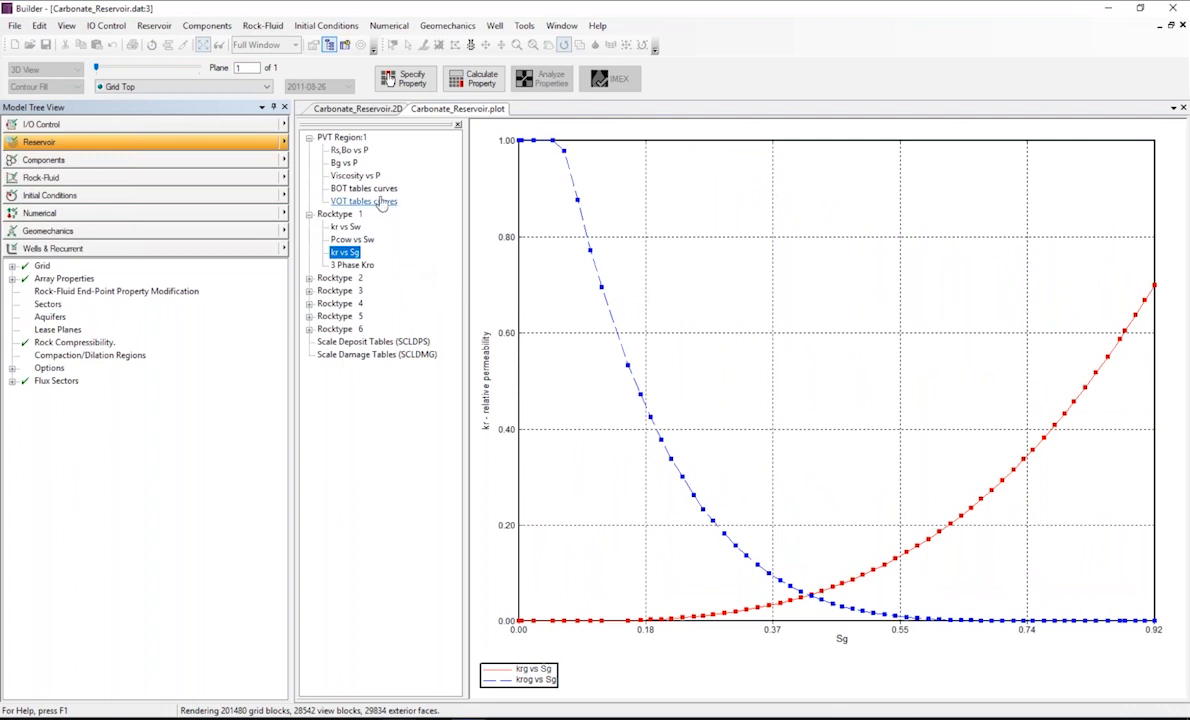
Exit Builder and close the carbonate reservoir dataset.
{"action": "left_click", "coordinate": [14, 26]}
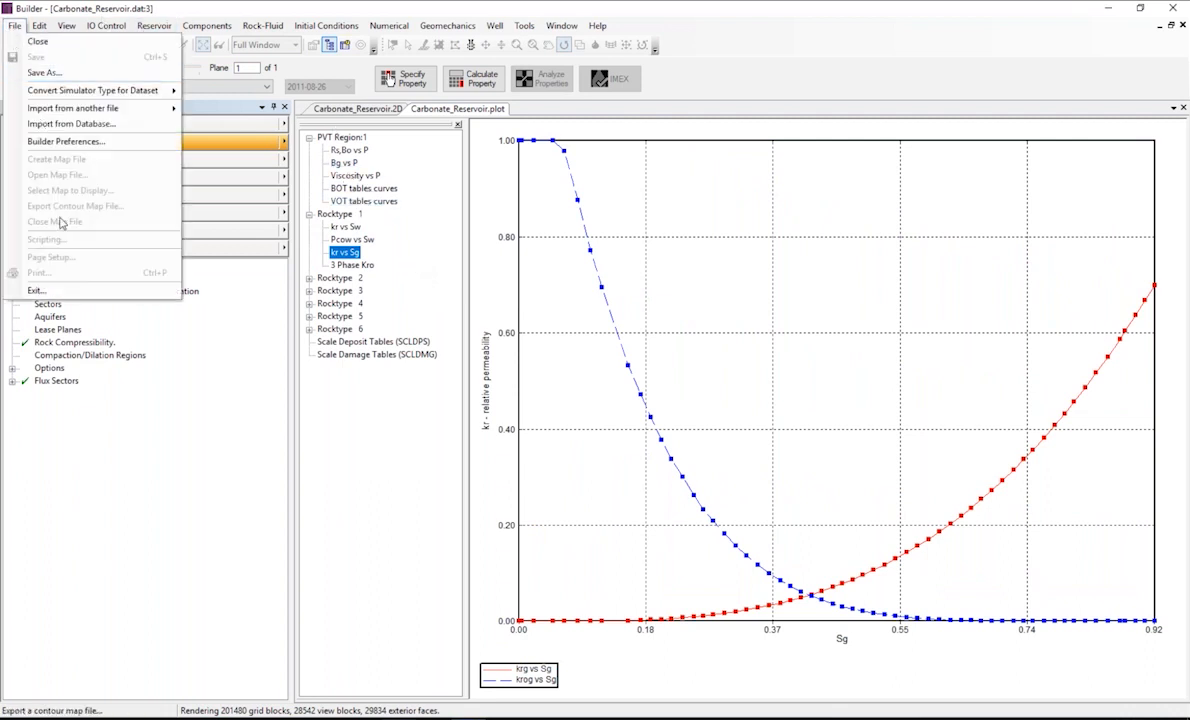
{"action": "left_click", "coordinate": [57, 292]}
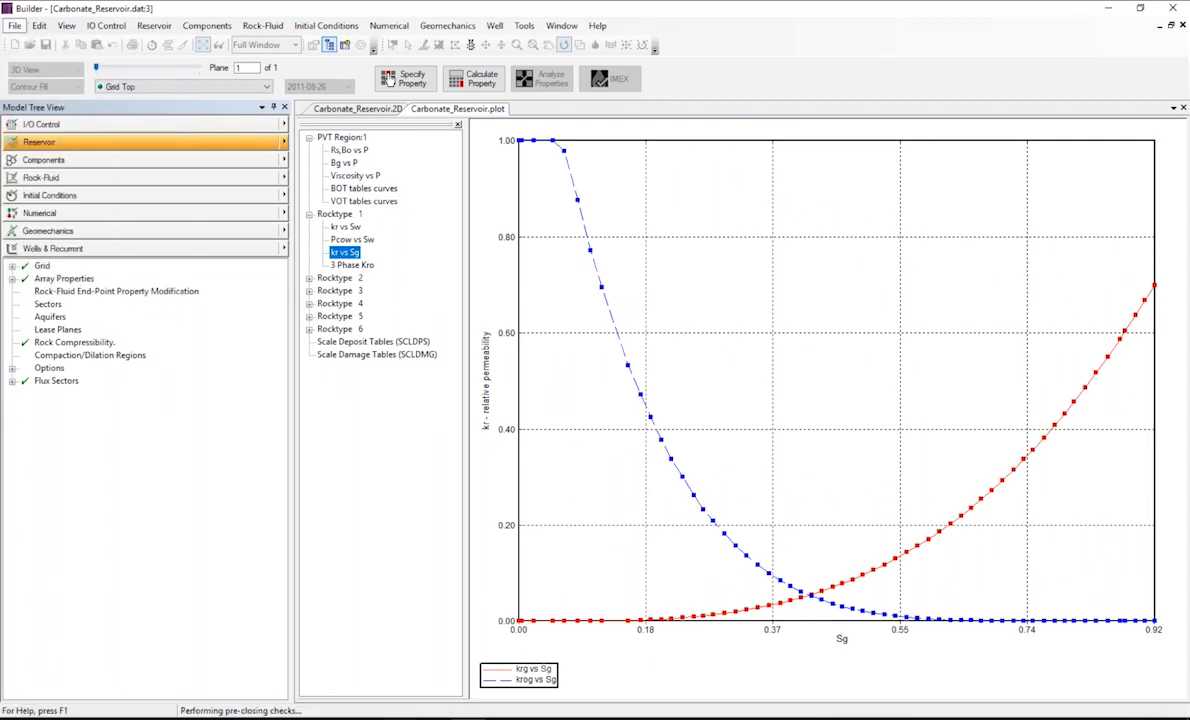
{"action": "left_click", "coordinate": [598, 396]}
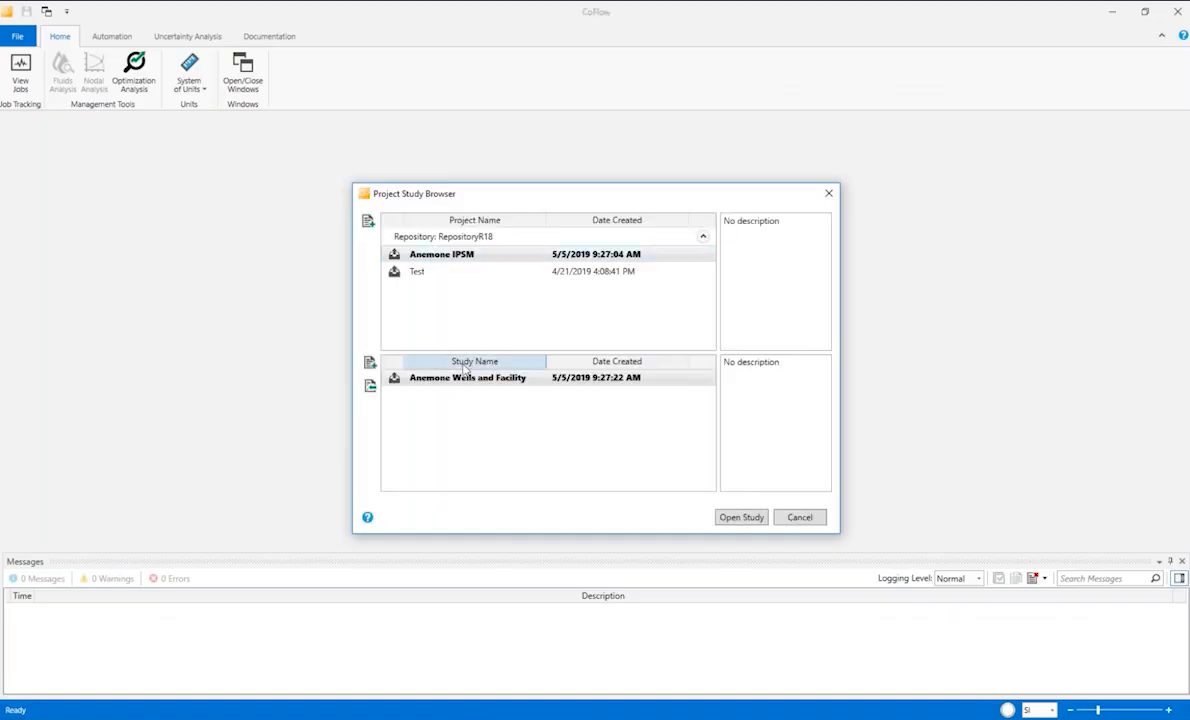
In CoFlow, open the Anemone Wells and Facility study, check the PVT Tuning case and return to the Anemone Wells and Facility case.
{"action": "left_click", "coordinate": [741, 517]}
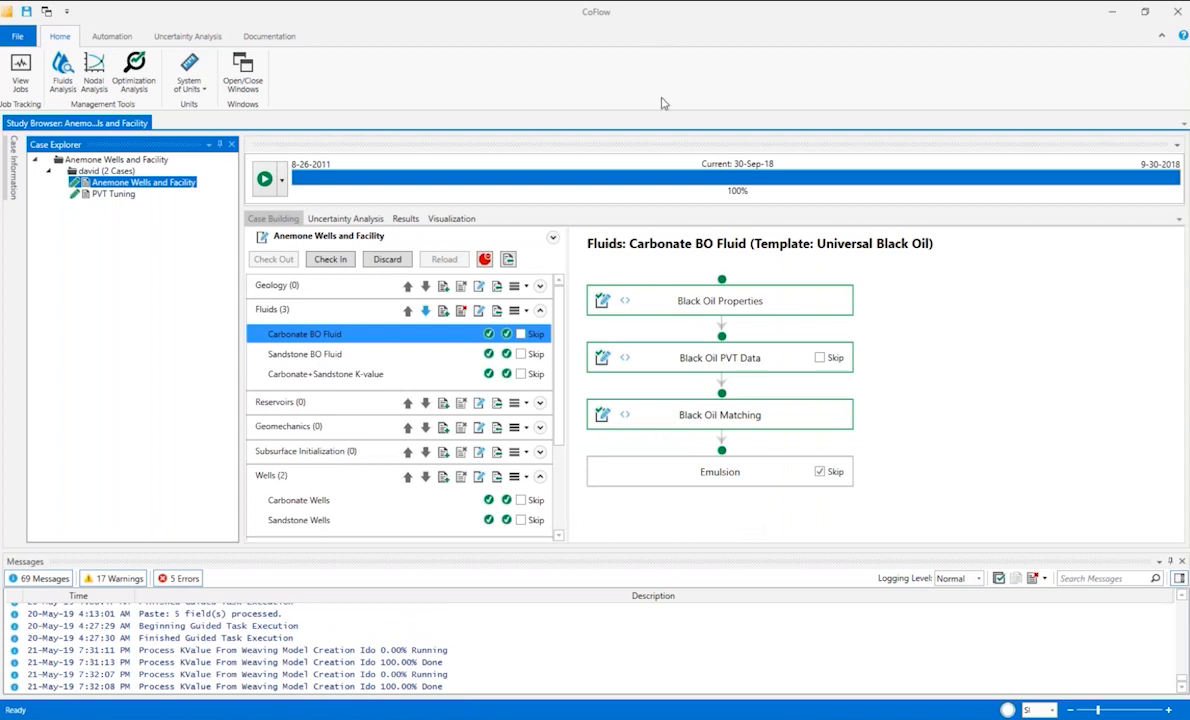
{"action": "left_click", "coordinate": [108, 195]}
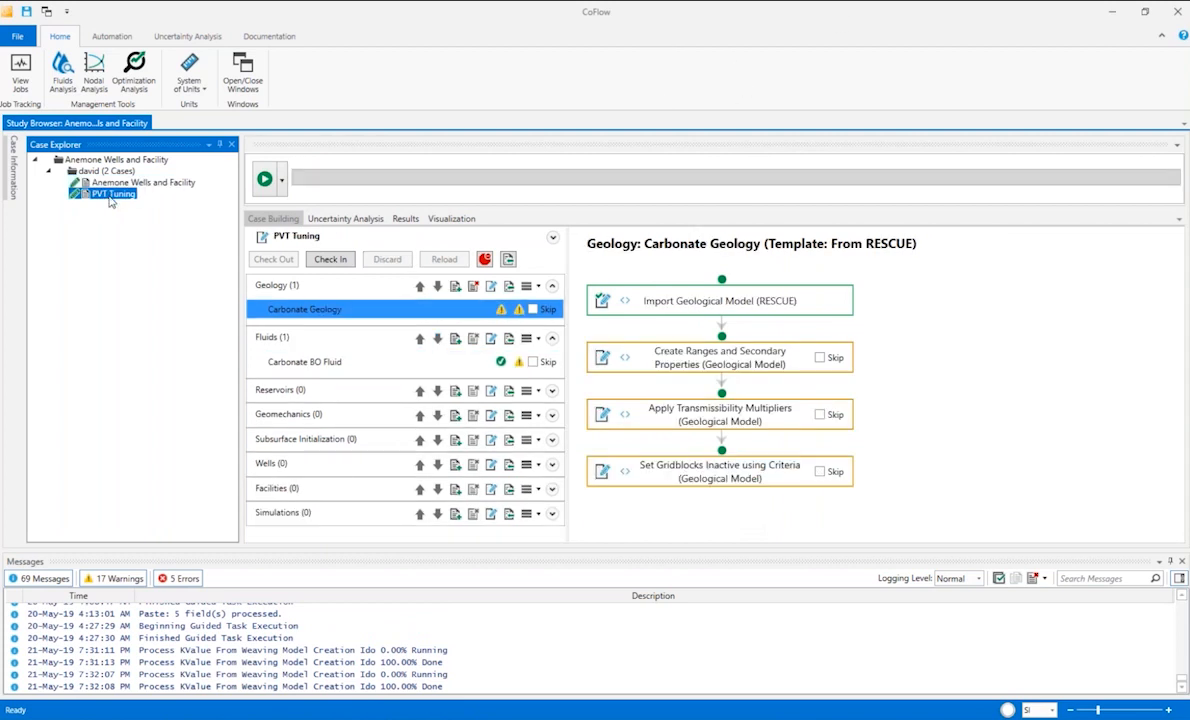
{"action": "left_click", "coordinate": [137, 184], "text": "ctrl"}
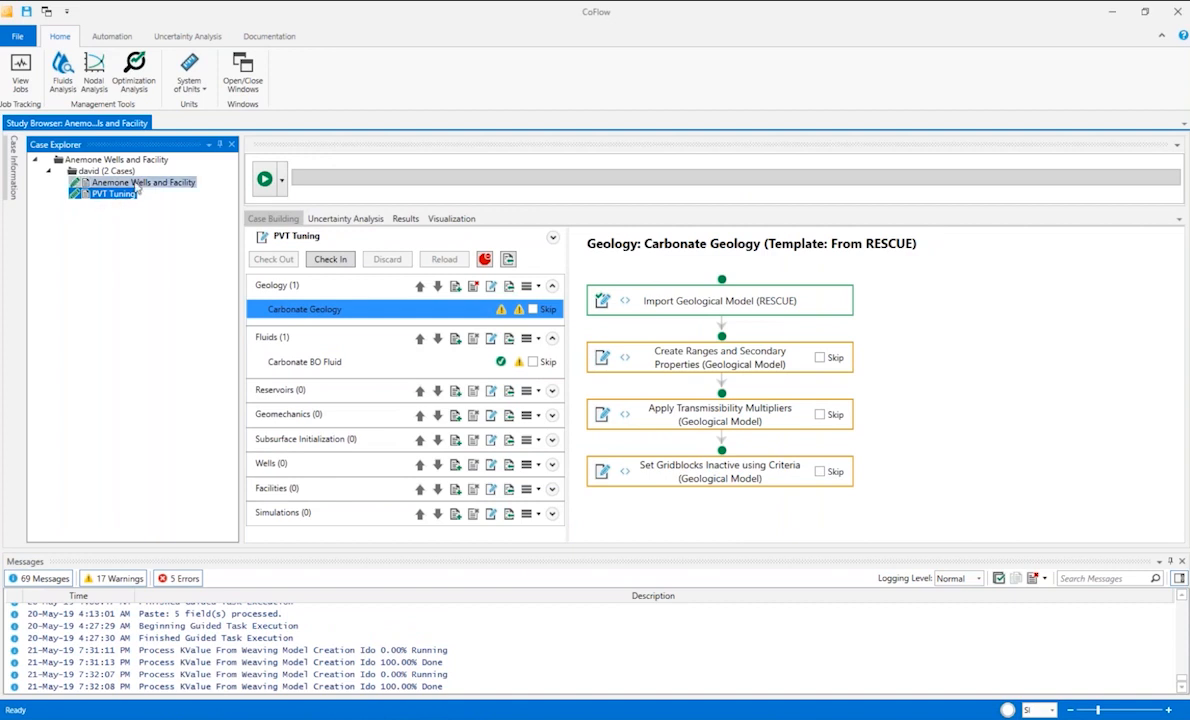
{"action": "left_click", "coordinate": [137, 185]}
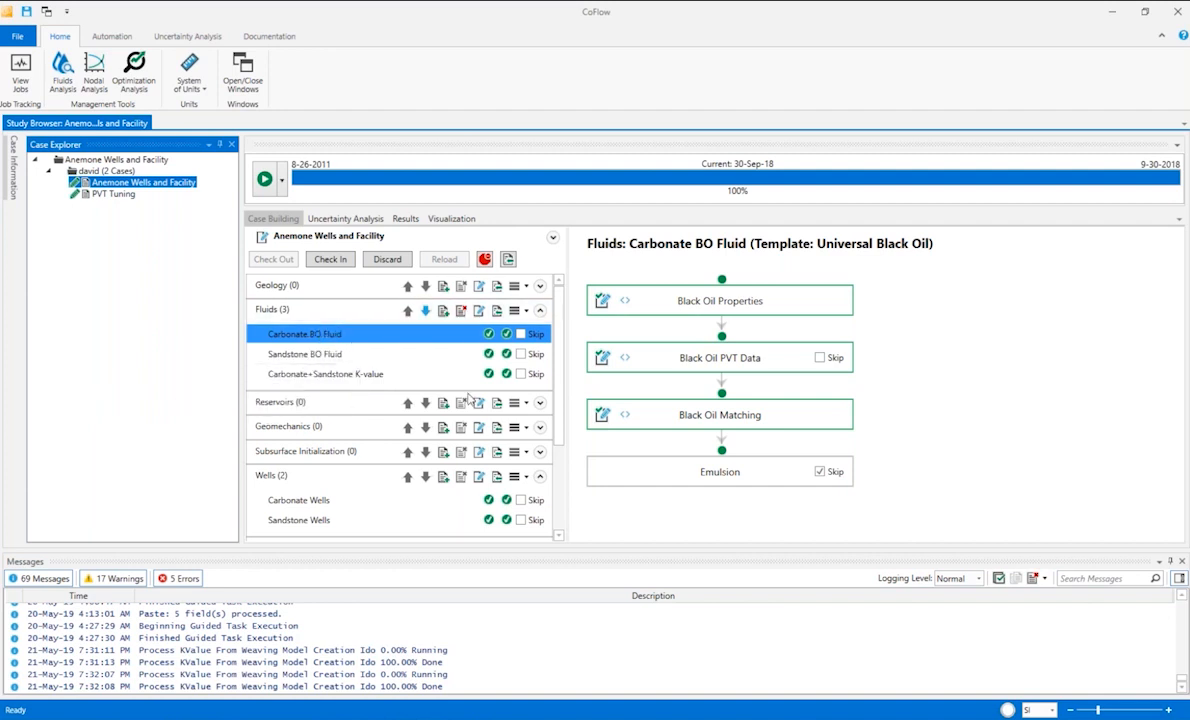
Review the Define Wells stage of the Carbonate Wells task, then close it without changes.
{"action": "left_click_drag", "start_coordinate": [556, 386], "coordinate": [548, 469]}
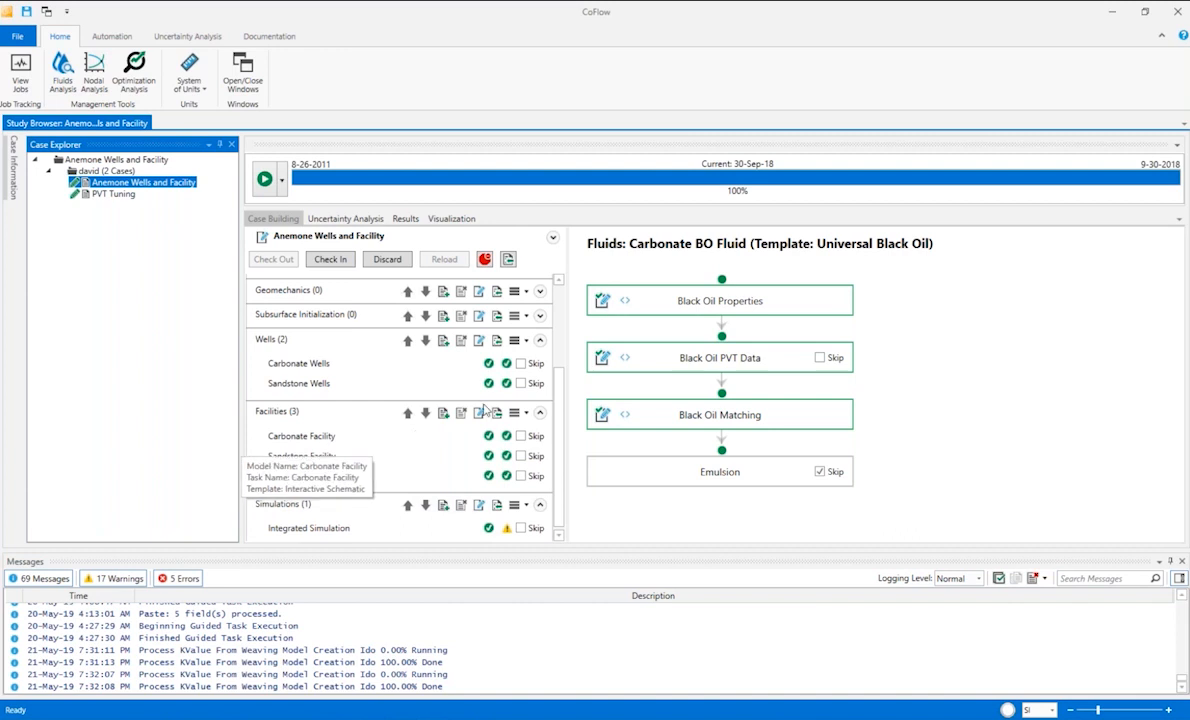
{"action": "left_click", "coordinate": [327, 366]}
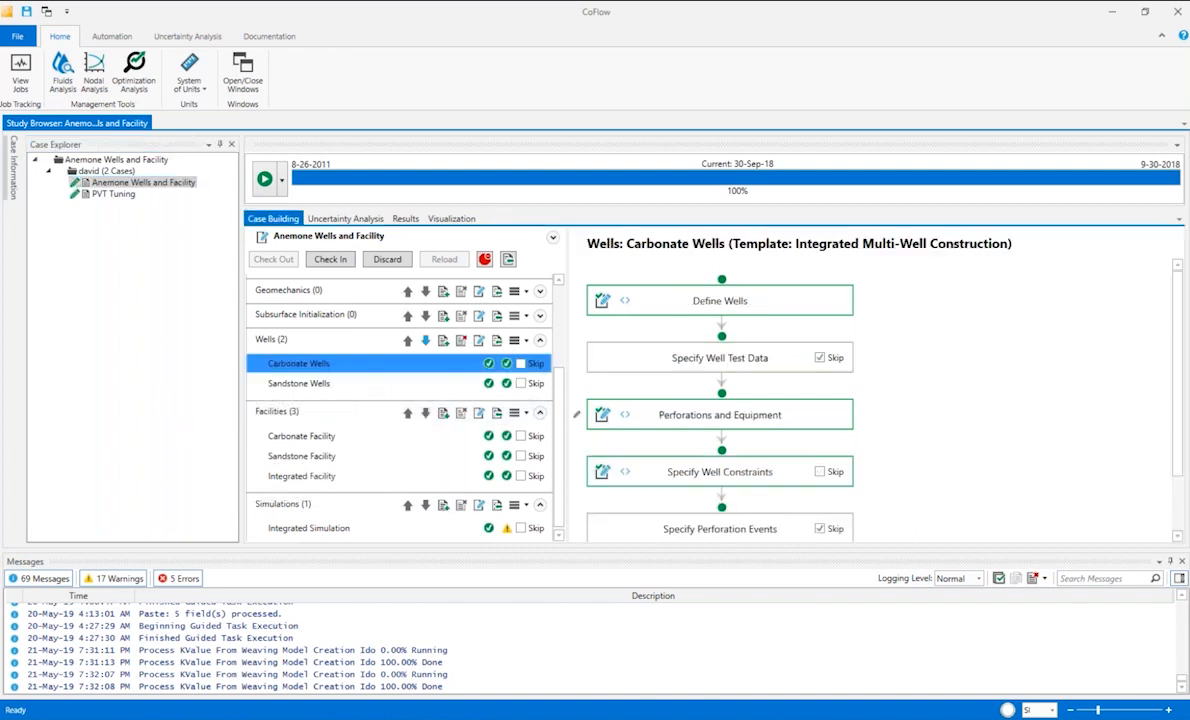
{"action": "left_click", "coordinate": [602, 302]}
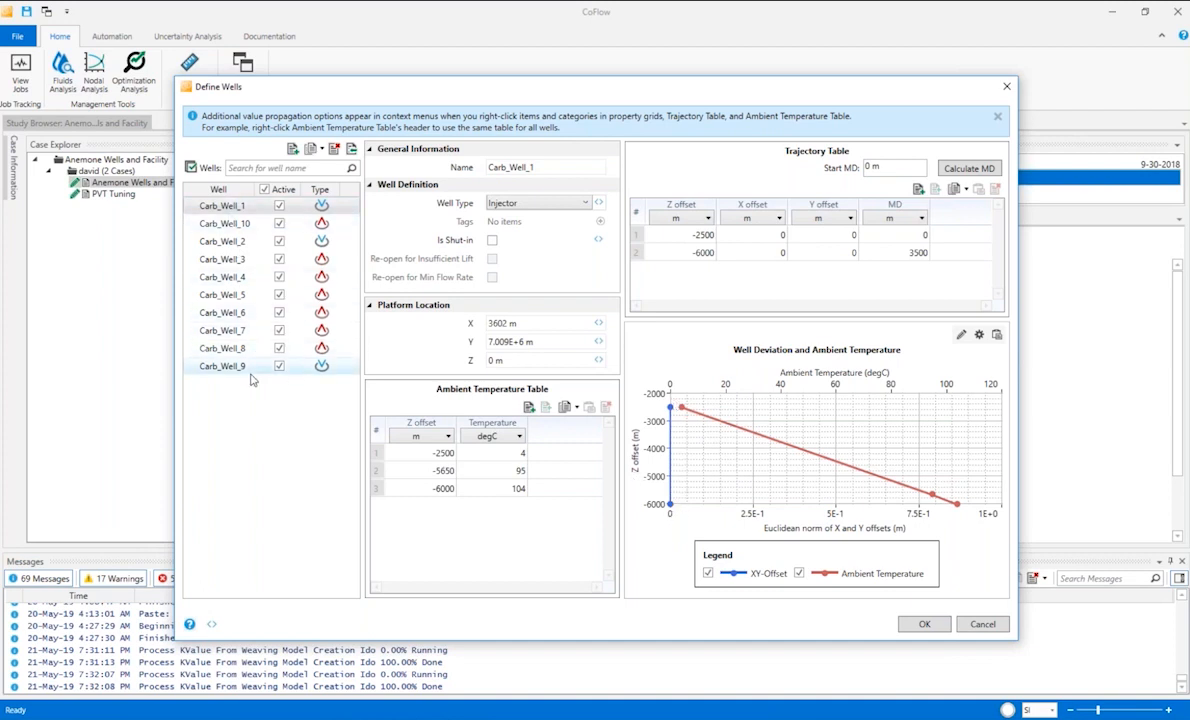
{"action": "left_click", "coordinate": [982, 625]}
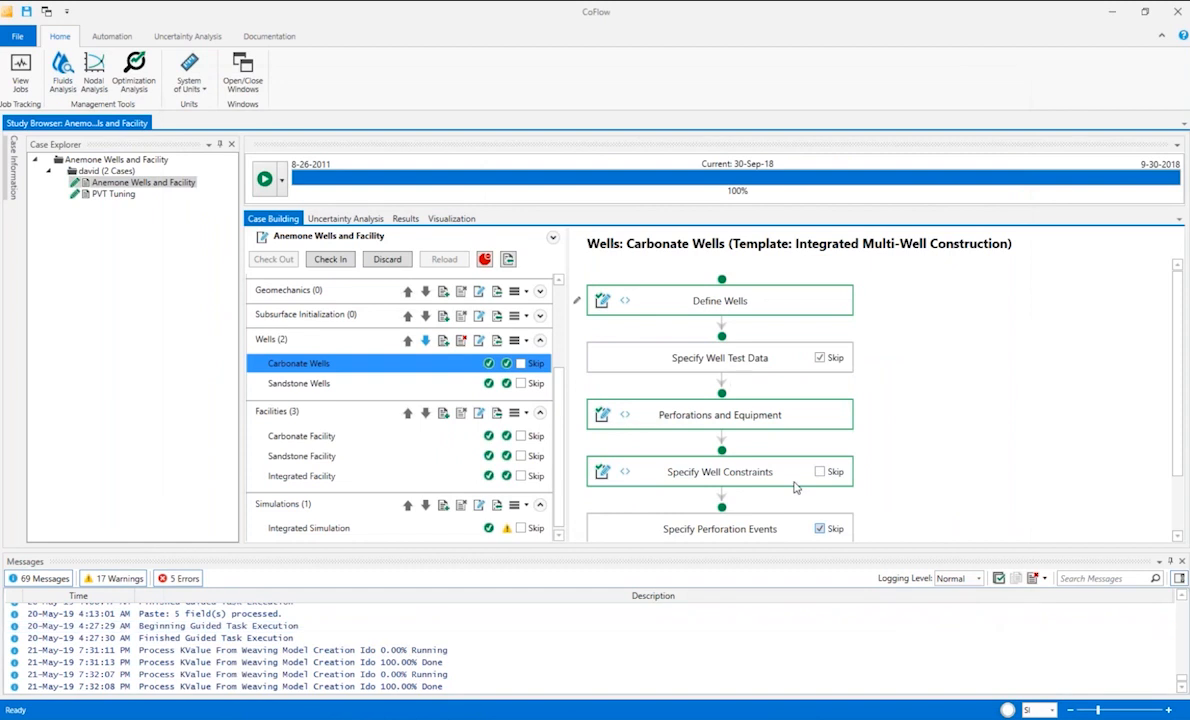
Review the Define Wells stage of the Sandstone Wells task, then close it without changes.
{"action": "left_click", "coordinate": [295, 385]}
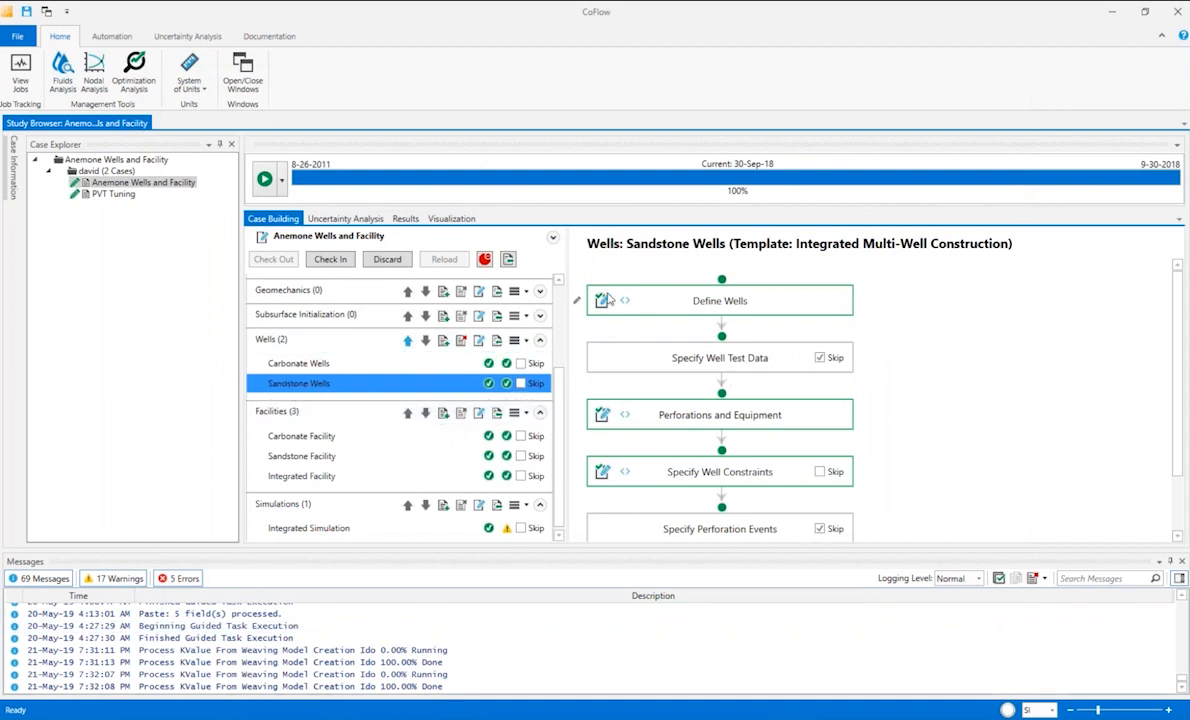
{"action": "left_click", "coordinate": [601, 300]}
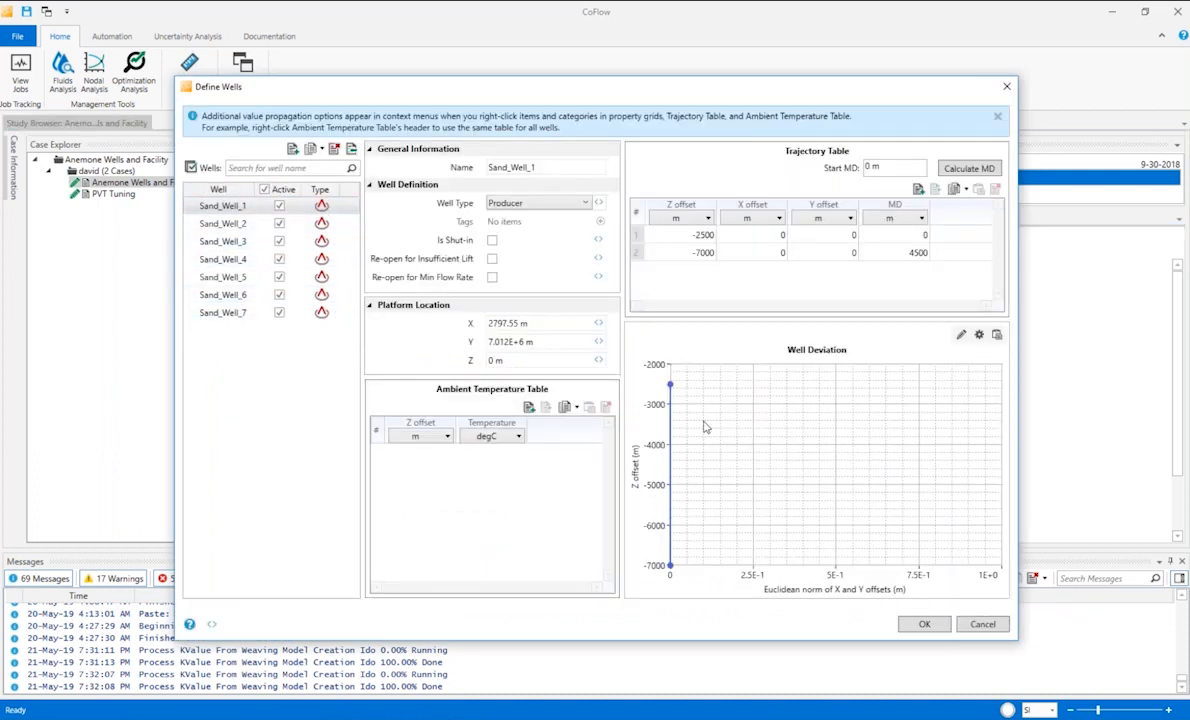
{"action": "left_click", "coordinate": [983, 624]}
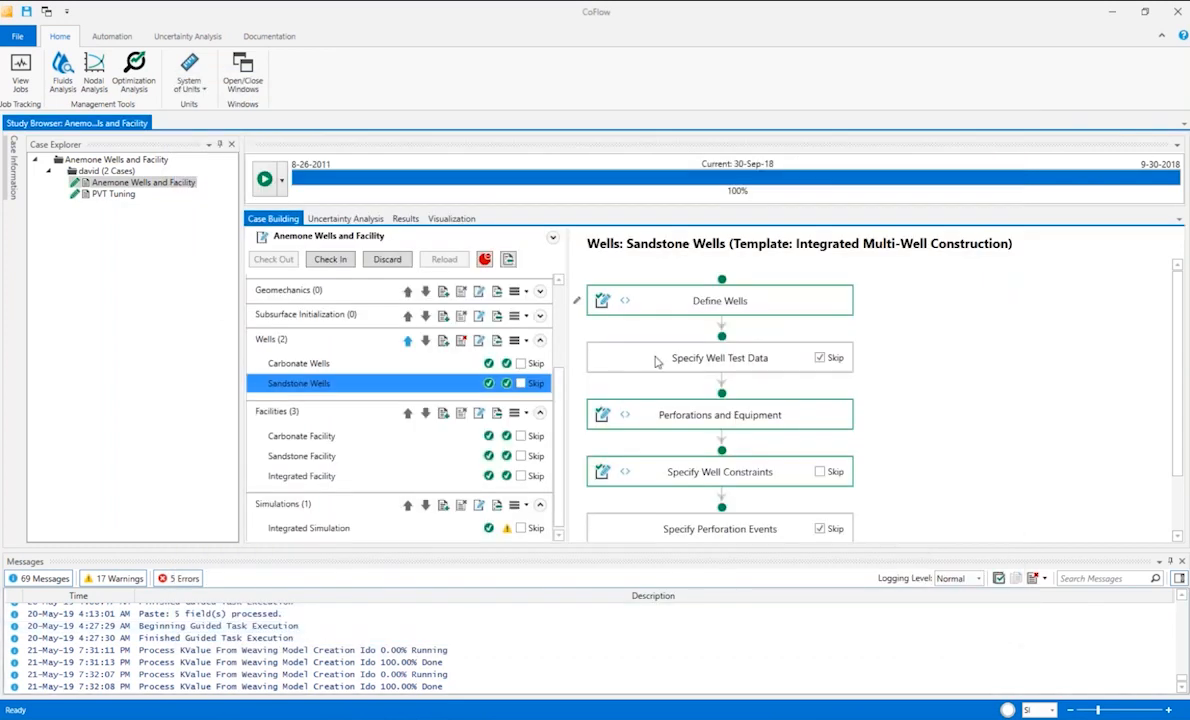
Inspect the tubing and perforation properties of Carb_Well_1 in the Perforations and Equipment stage of Carbonate Wells, closing it without changes.
{"action": "left_click", "coordinate": [335, 368]}
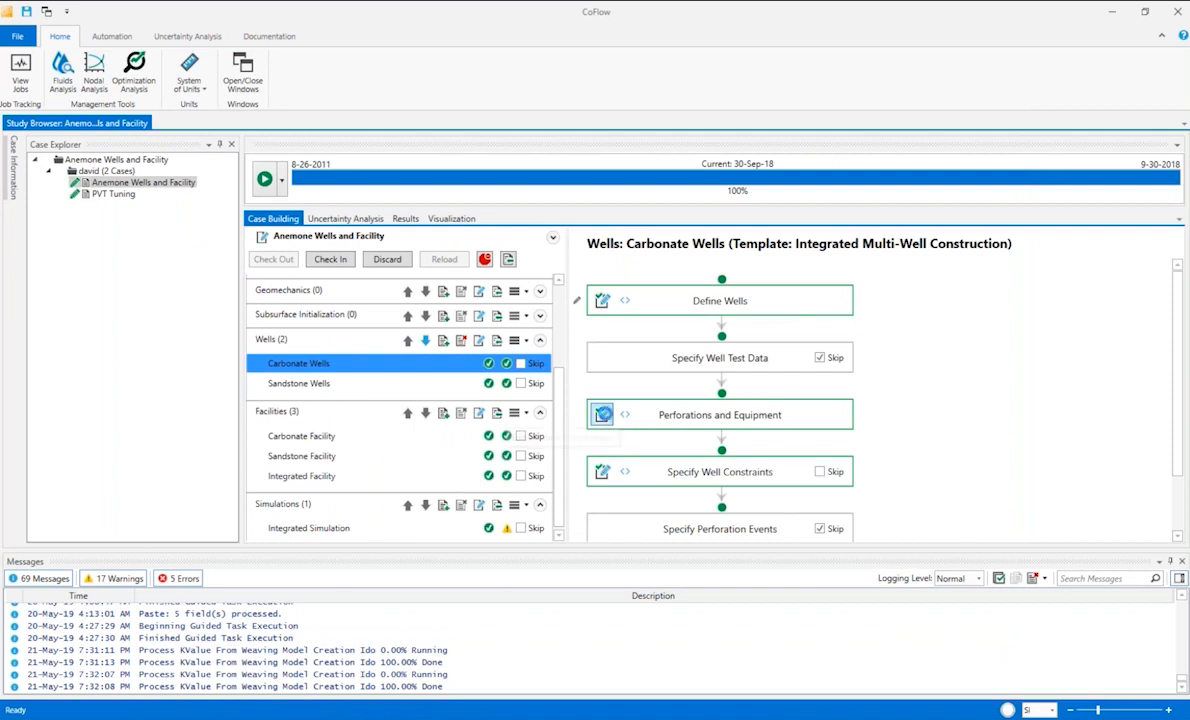
{"action": "left_click", "coordinate": [602, 414]}
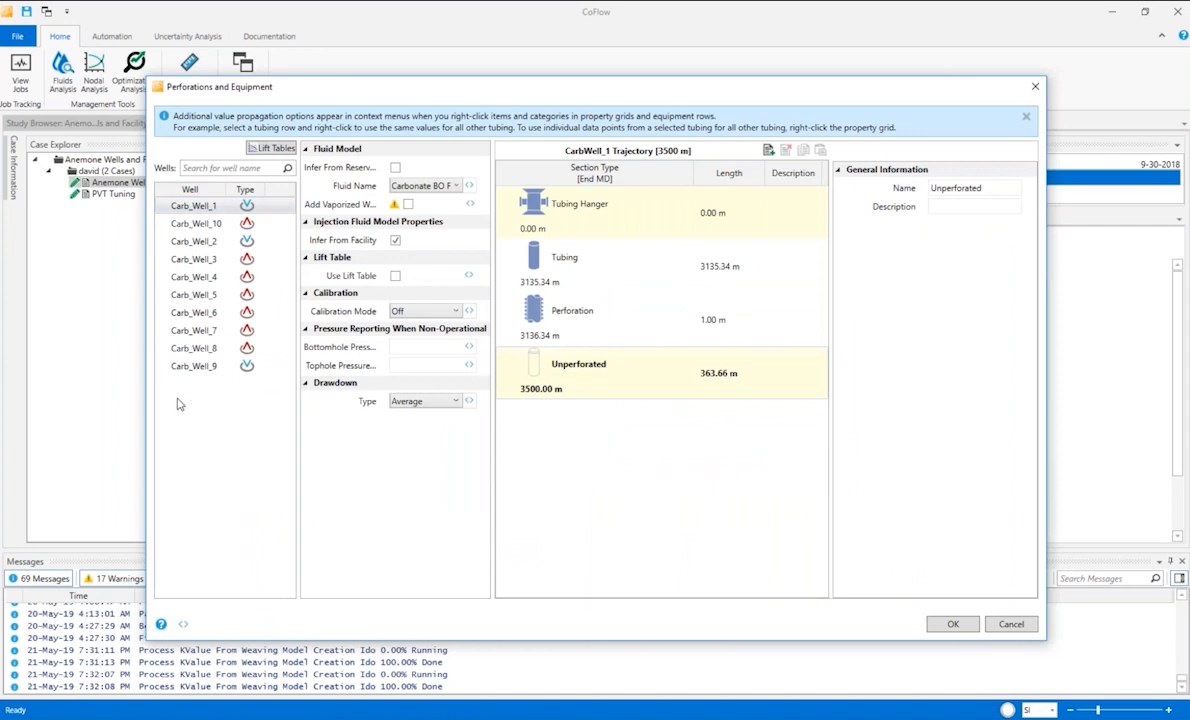
{"action": "mouse_move", "coordinate": [606, 247]}
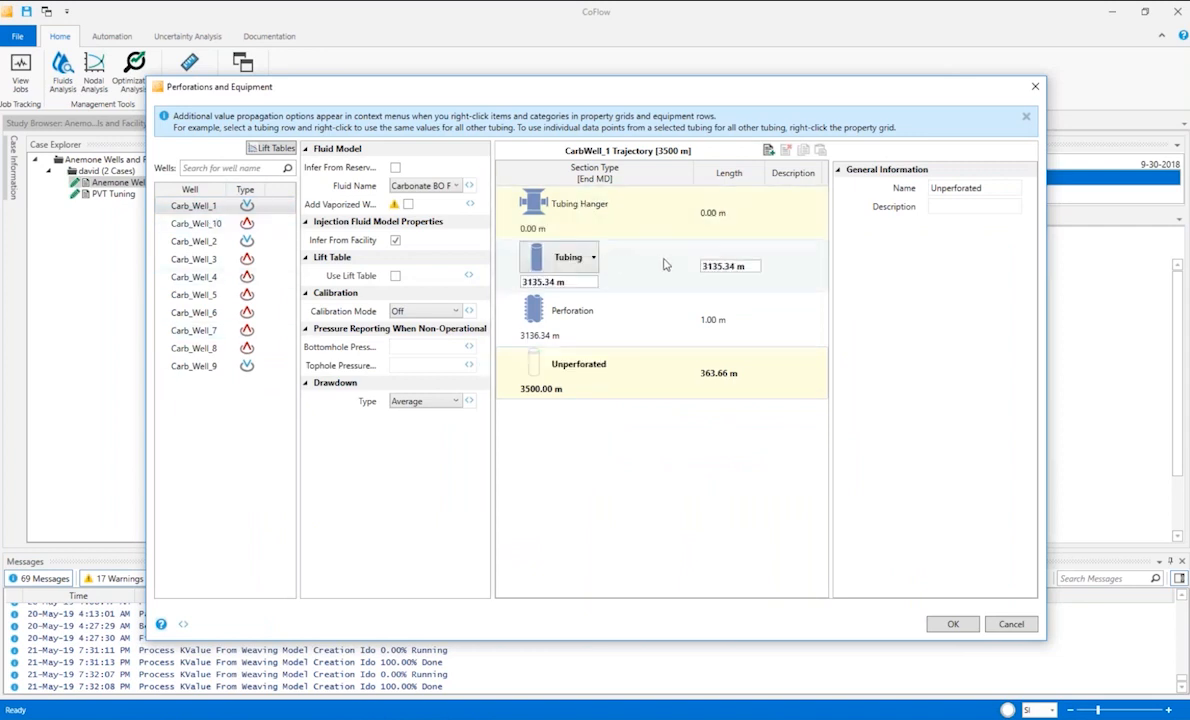
{"action": "left_click", "coordinate": [665, 264]}
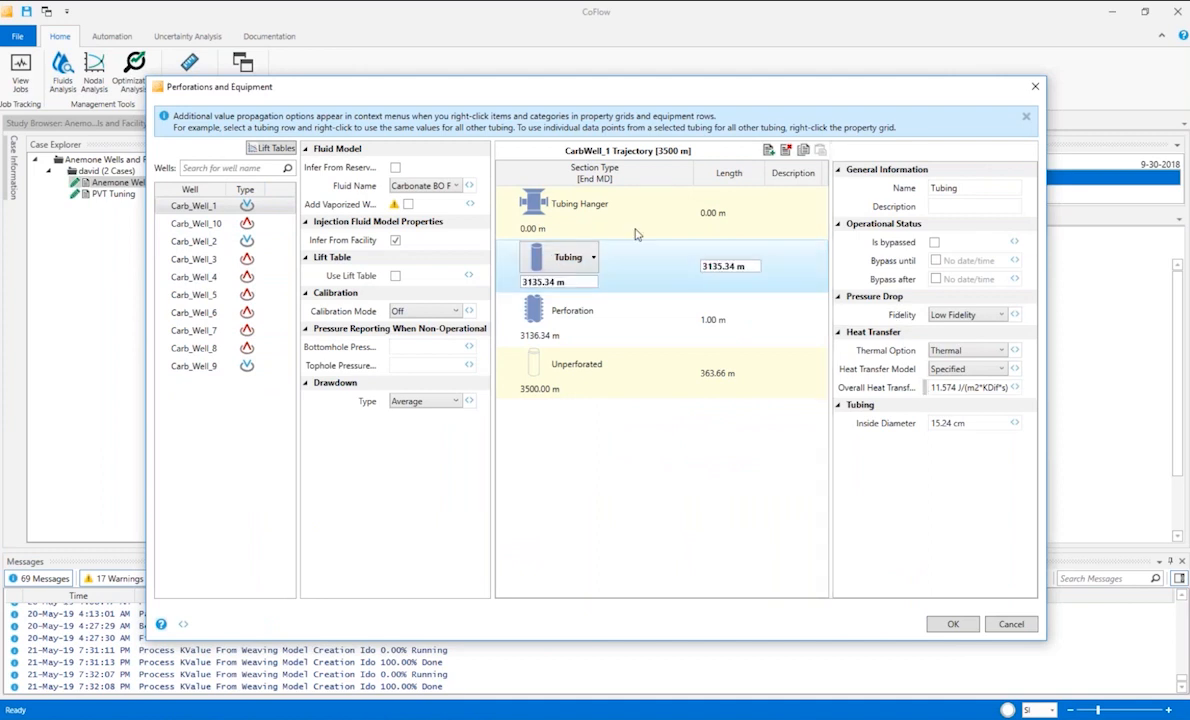
{"action": "mouse_move", "coordinate": [659, 330]}
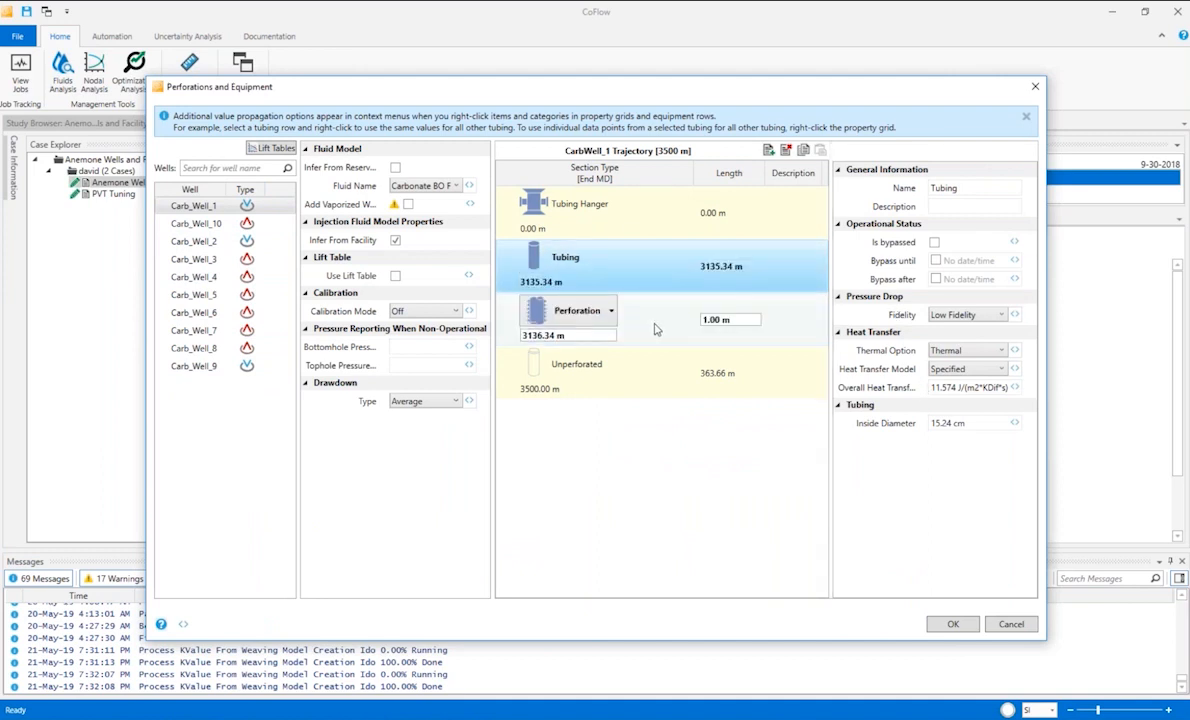
{"action": "left_click", "coordinate": [655, 330]}
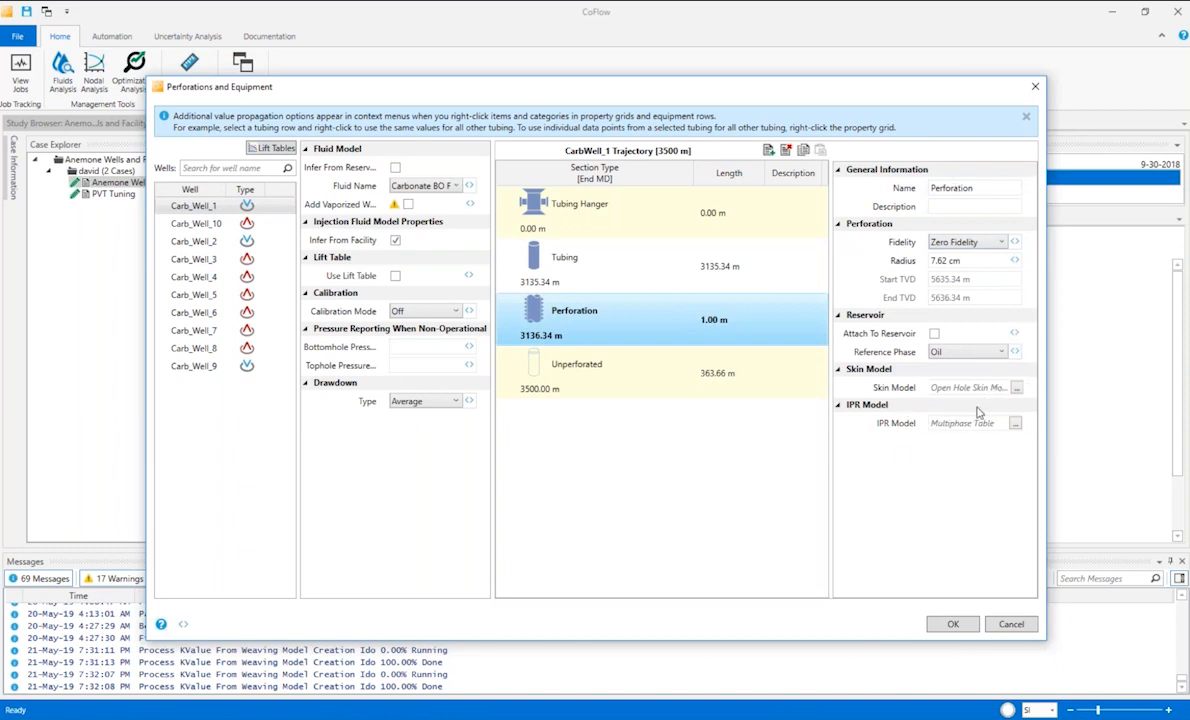
{"action": "left_click", "coordinate": [1015, 627]}
{"action": "left_click", "coordinate": [620, 425]}
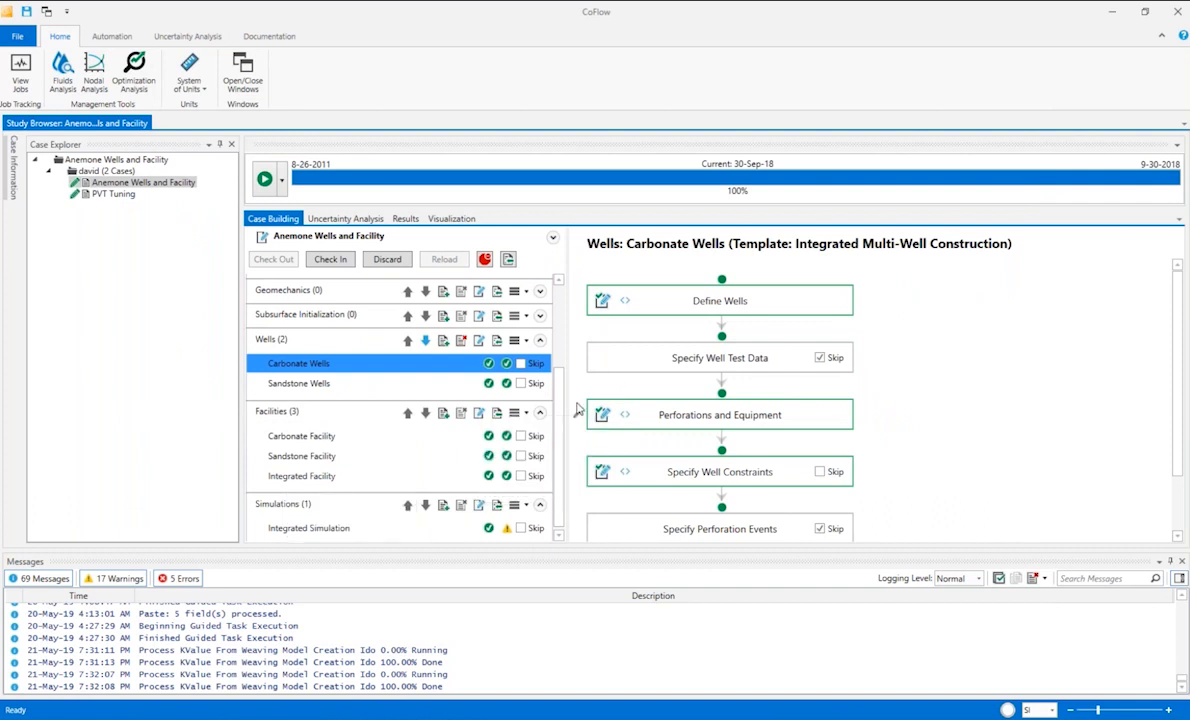
Open the Carbonate Facility's production schematic and inspect the pipe segments of Pipe_C10 without changing them.
{"action": "scroll", "coordinate": [525, 395], "scroll_direction": "down", "scroll_amount": 1}
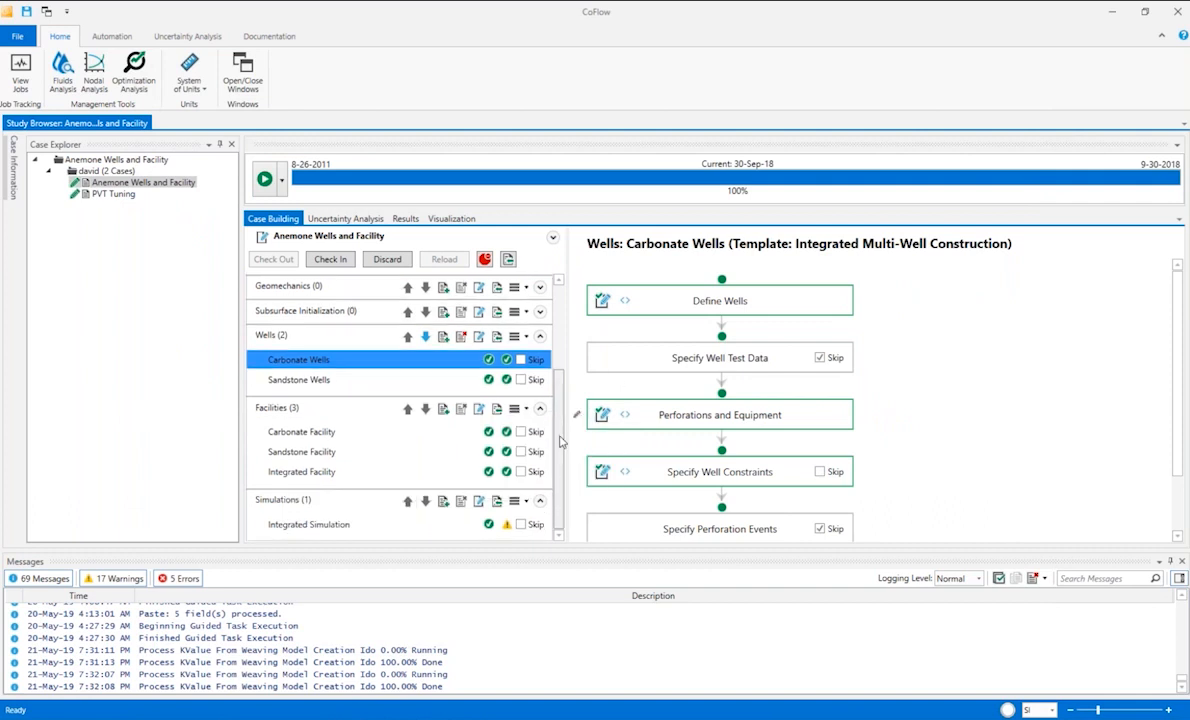
{"action": "left_click", "coordinate": [316, 438]}
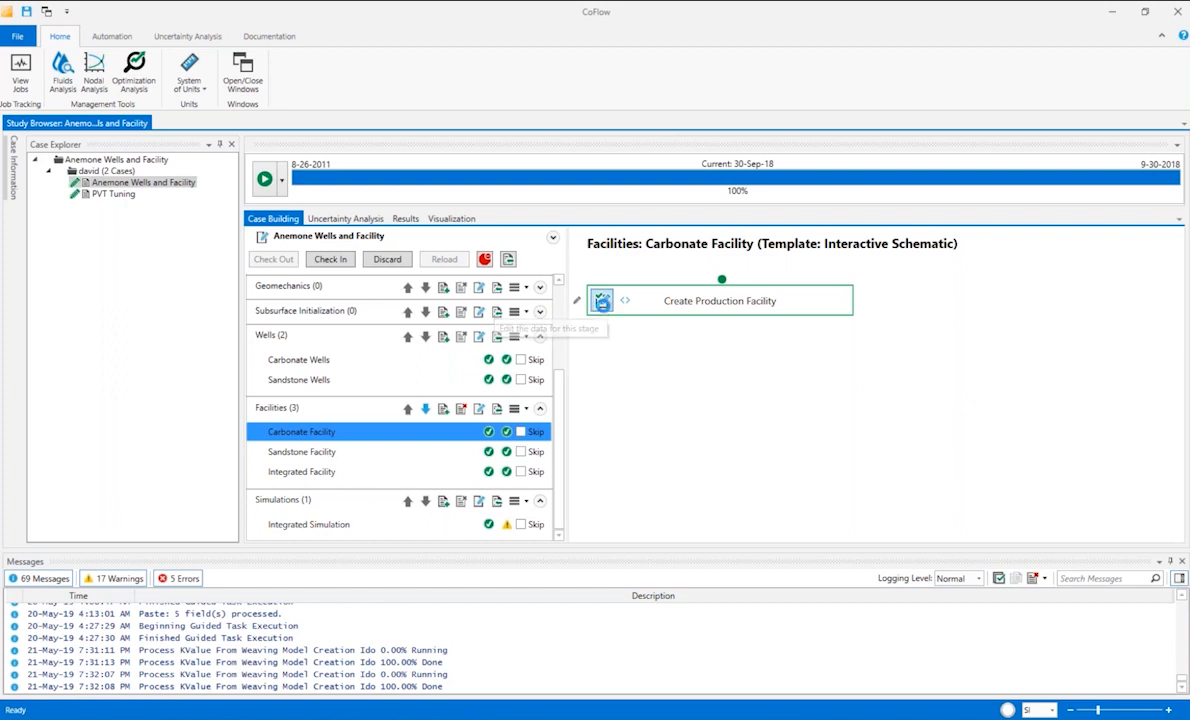
{"action": "left_click", "coordinate": [601, 300]}
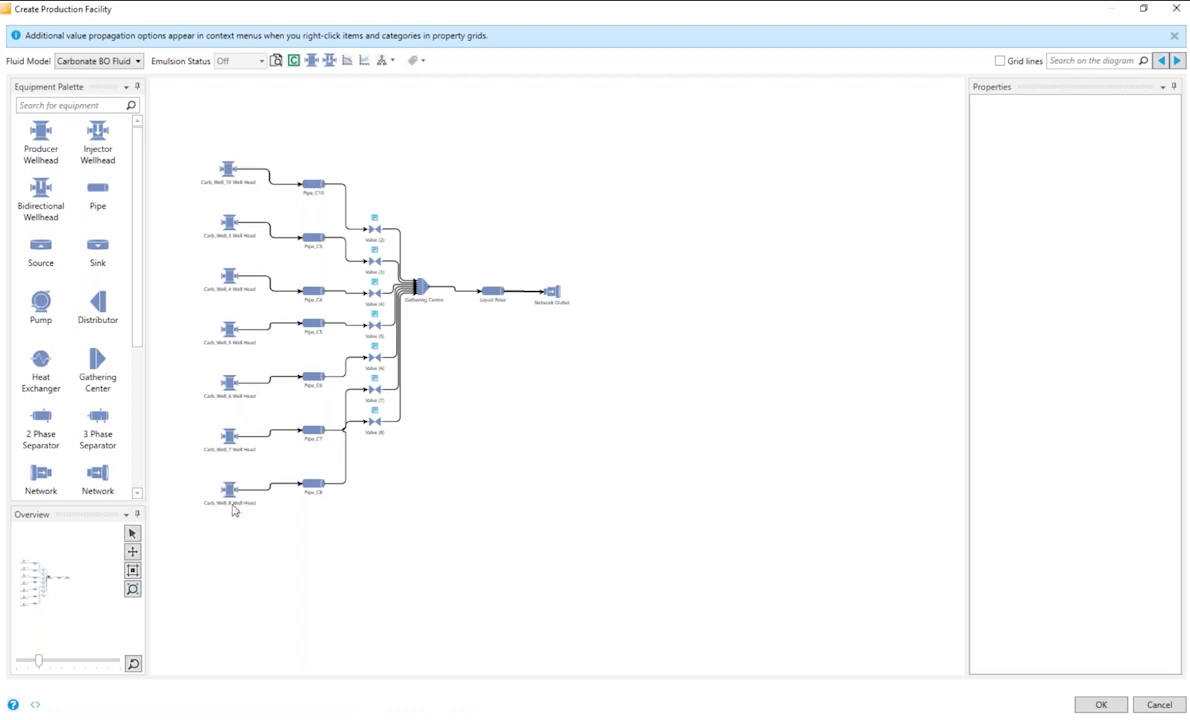
{"action": "left_click", "coordinate": [316, 187]}
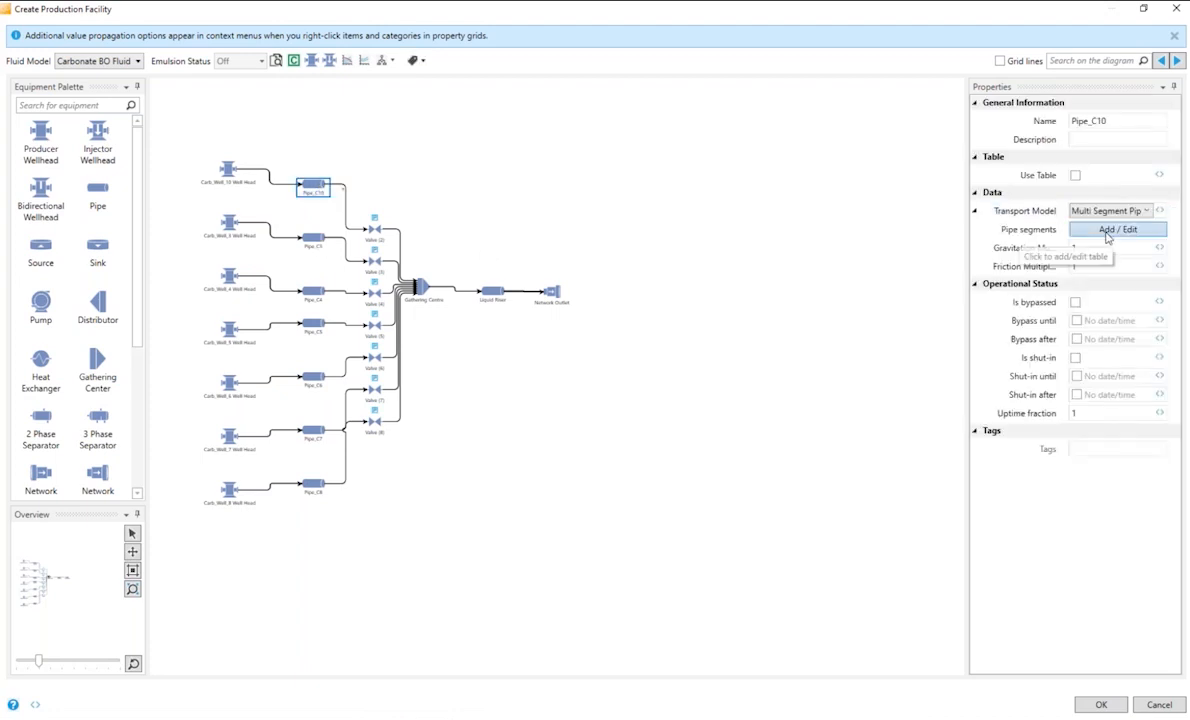
{"action": "left_click", "coordinate": [1106, 238]}
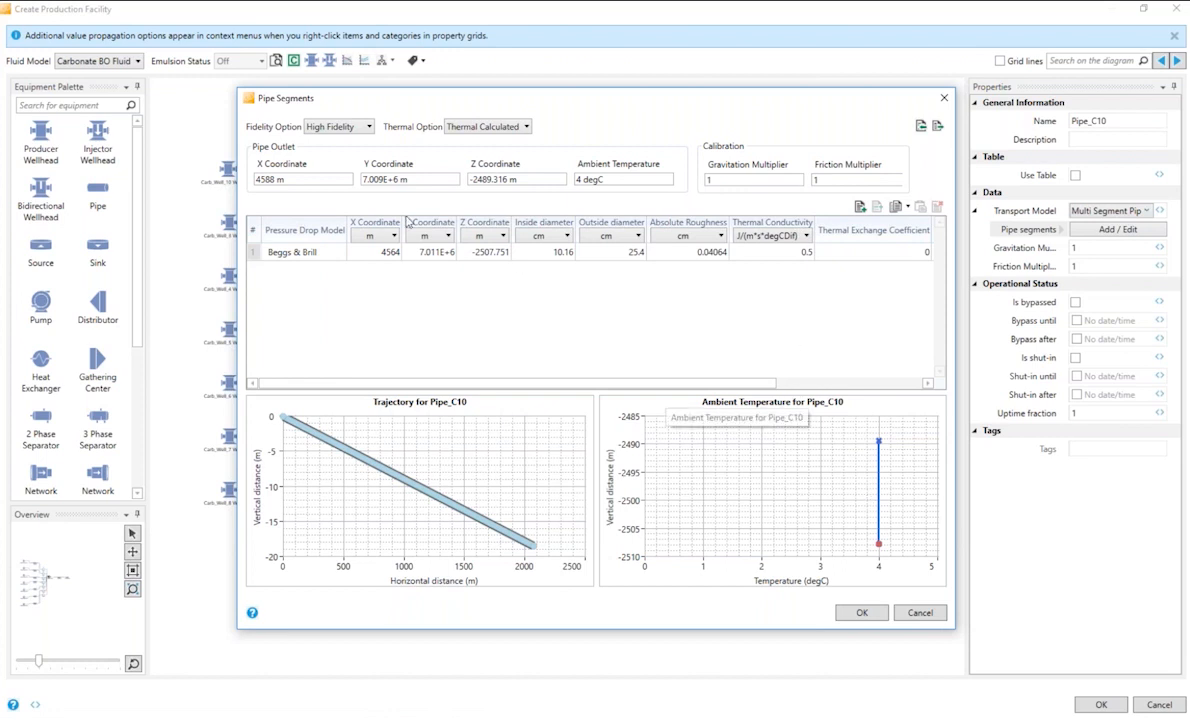
{"action": "left_click", "coordinate": [920, 613]}
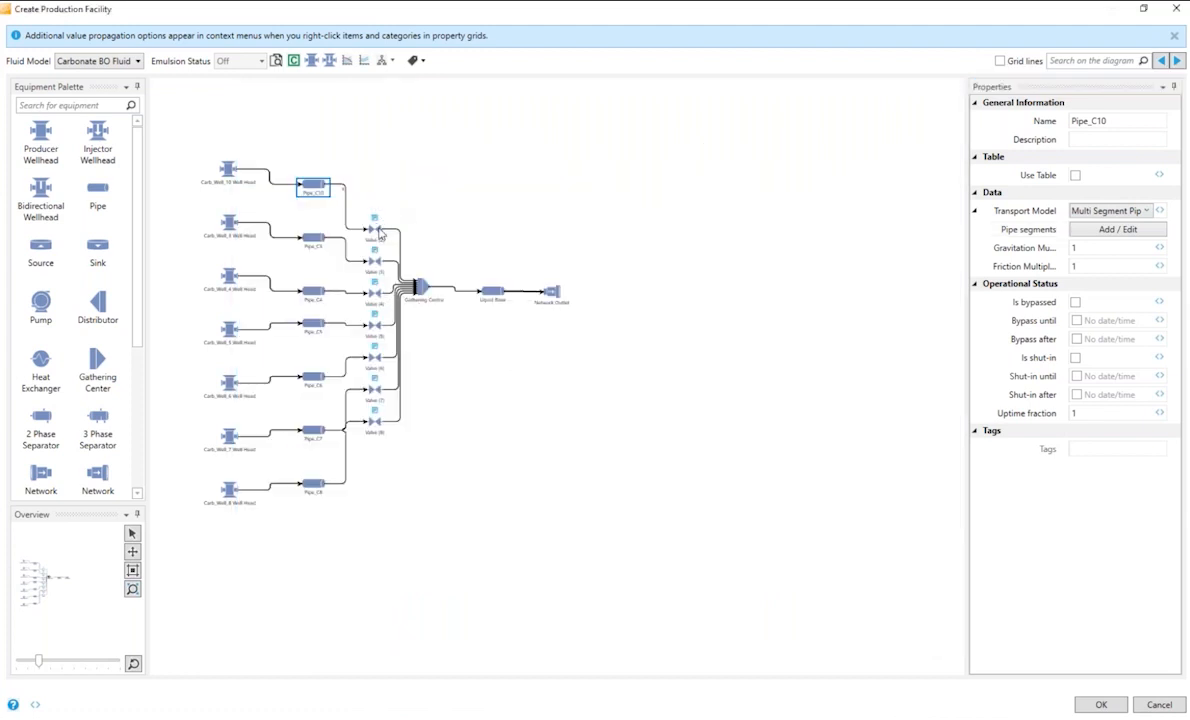
Inspect the pipe segments of the Liquid Riser, then close the Carbonate Facility schematic without changes.
{"action": "left_click", "coordinate": [494, 294]}
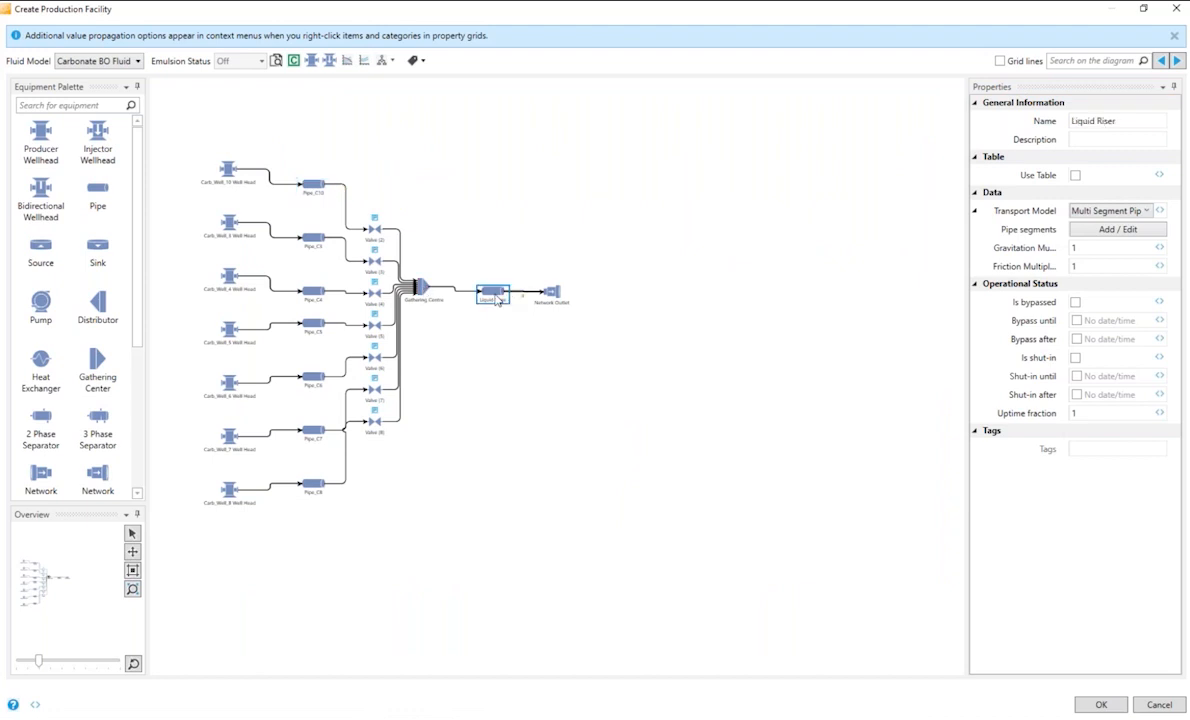
{"action": "left_click", "coordinate": [1122, 232]}
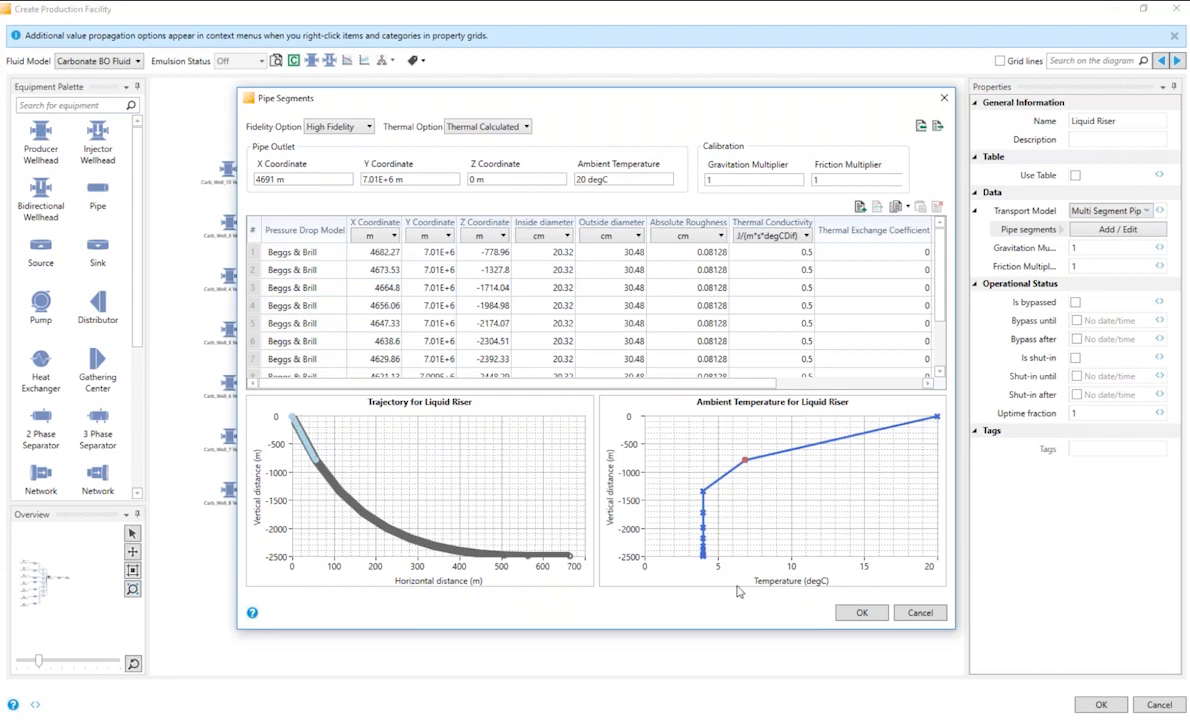
{"action": "left_click", "coordinate": [919, 613]}
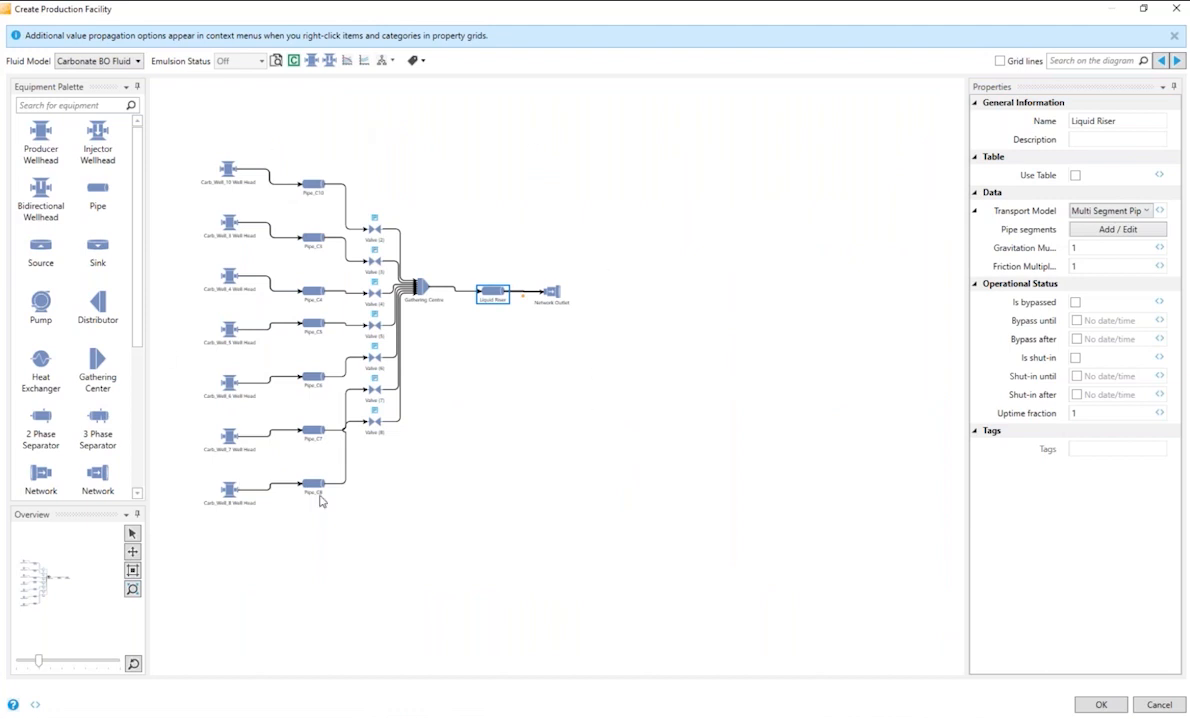
{"action": "left_click", "coordinate": [1158, 705]}
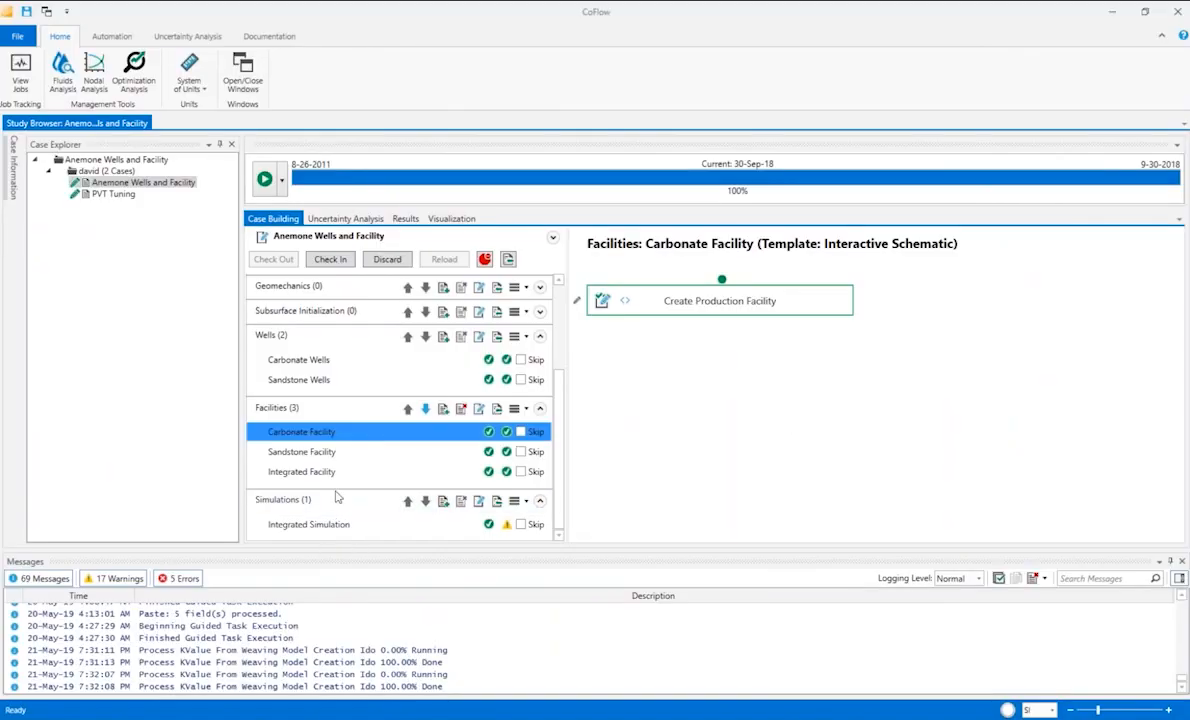
Review the production schematic of the Sandstone Facility, then close it without changes.
{"action": "left_click", "coordinate": [302, 451]}
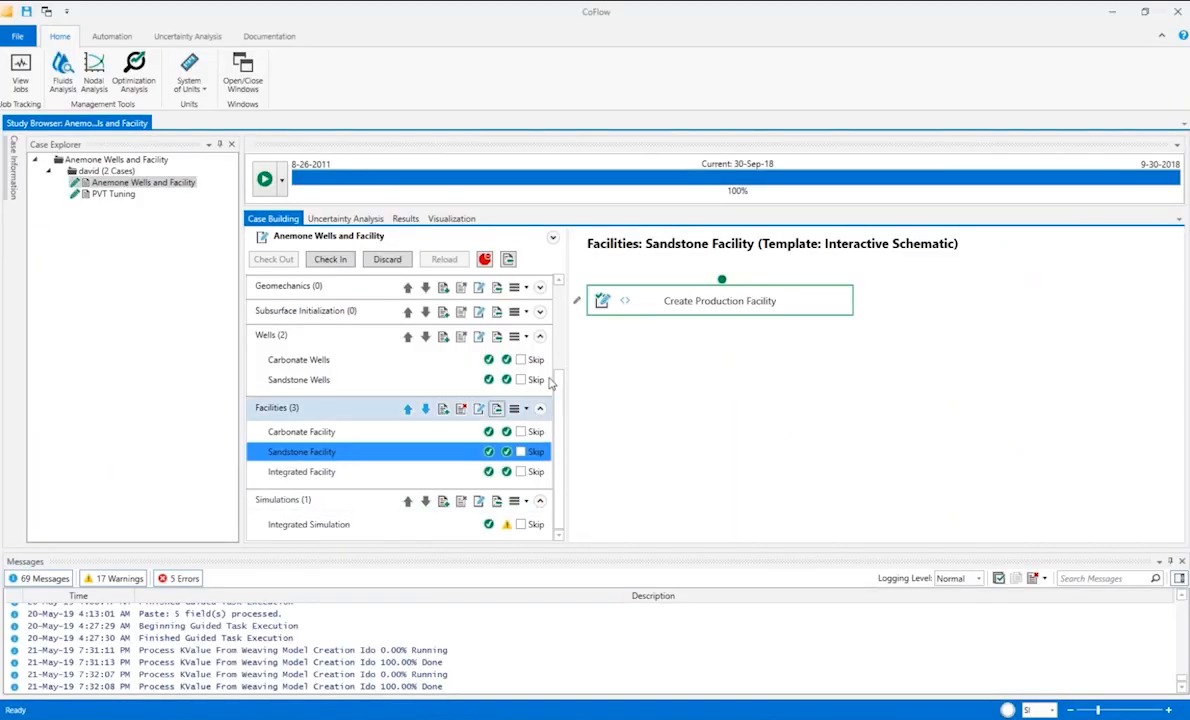
{"action": "left_click", "coordinate": [605, 304]}
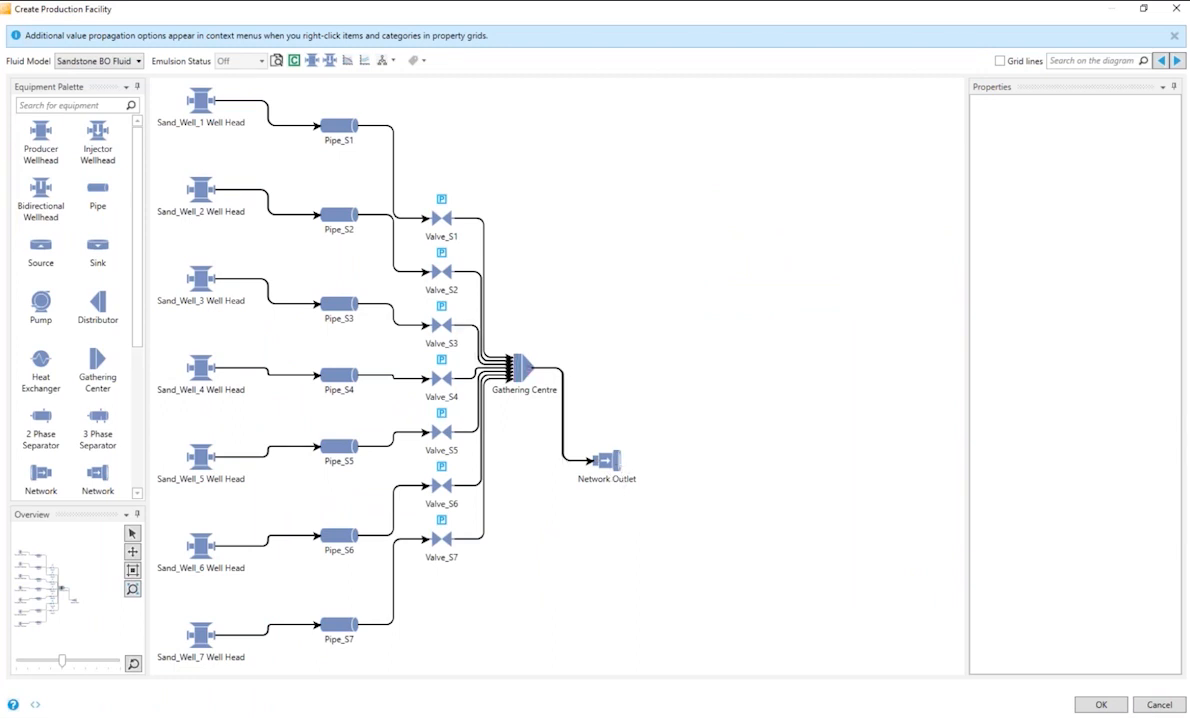
{"action": "left_click", "coordinate": [1157, 705]}
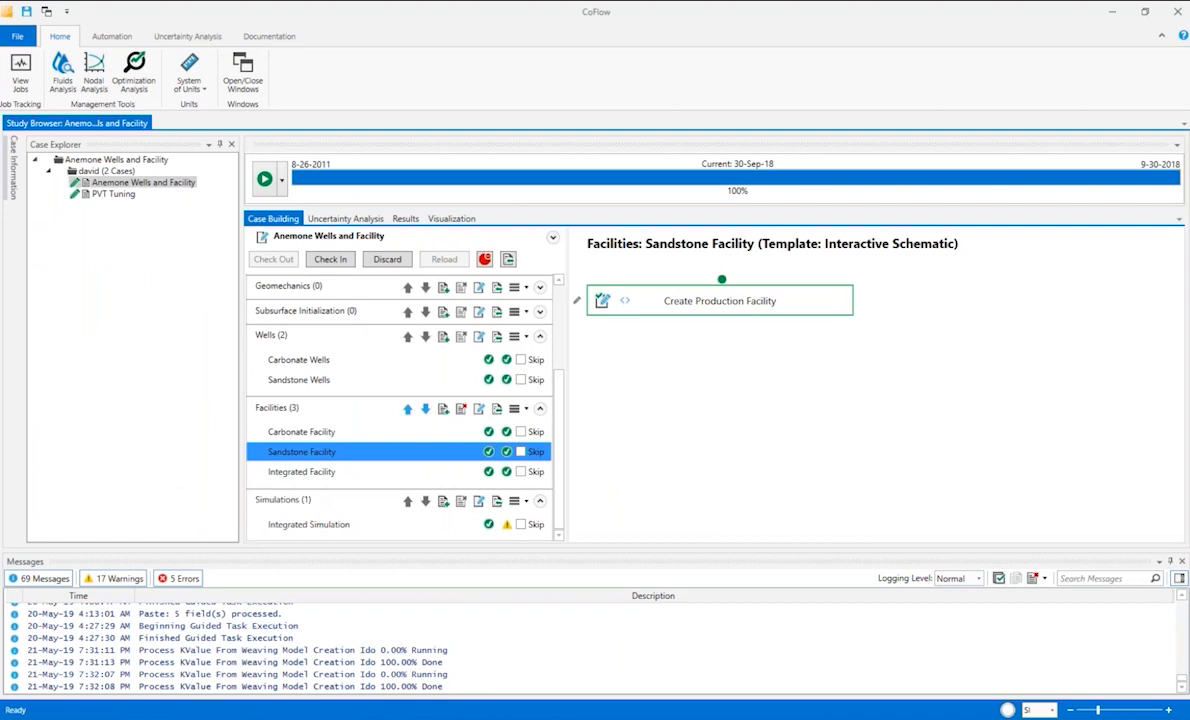
Inspect the properties of Compressors C2, C9 and C1 in the Integrated Facility's production schematic, then close it without changes.
{"action": "left_click", "coordinate": [304, 476]}
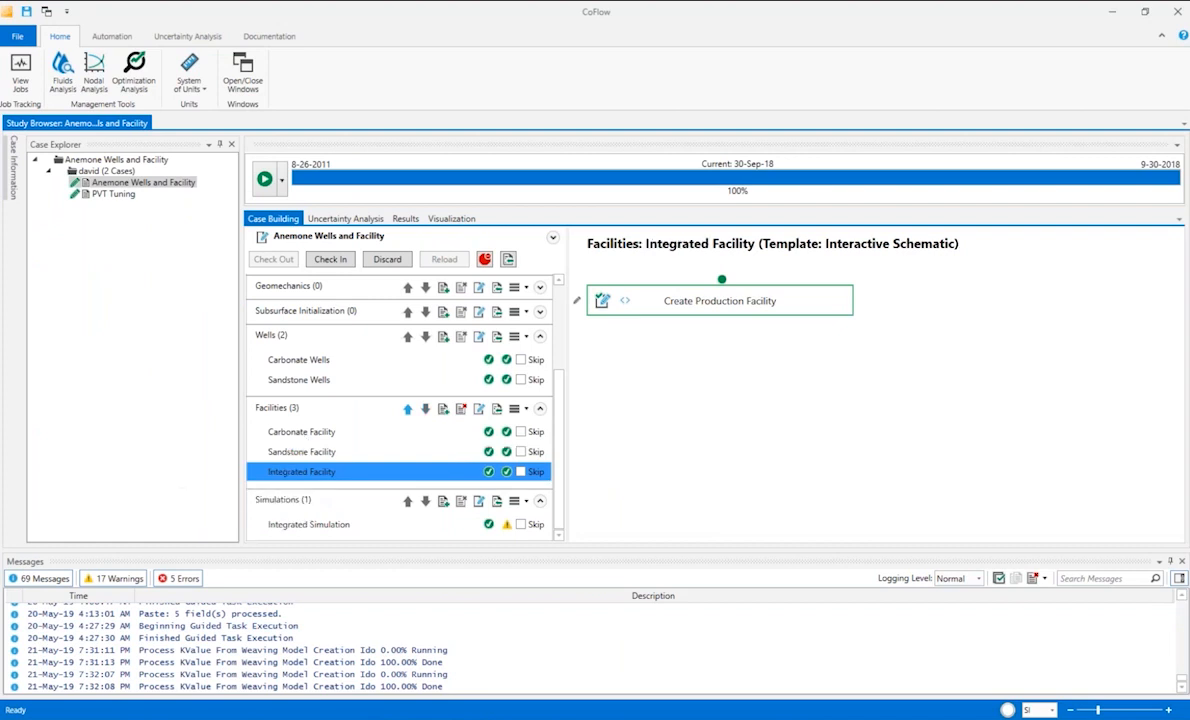
{"action": "left_click", "coordinate": [601, 302]}
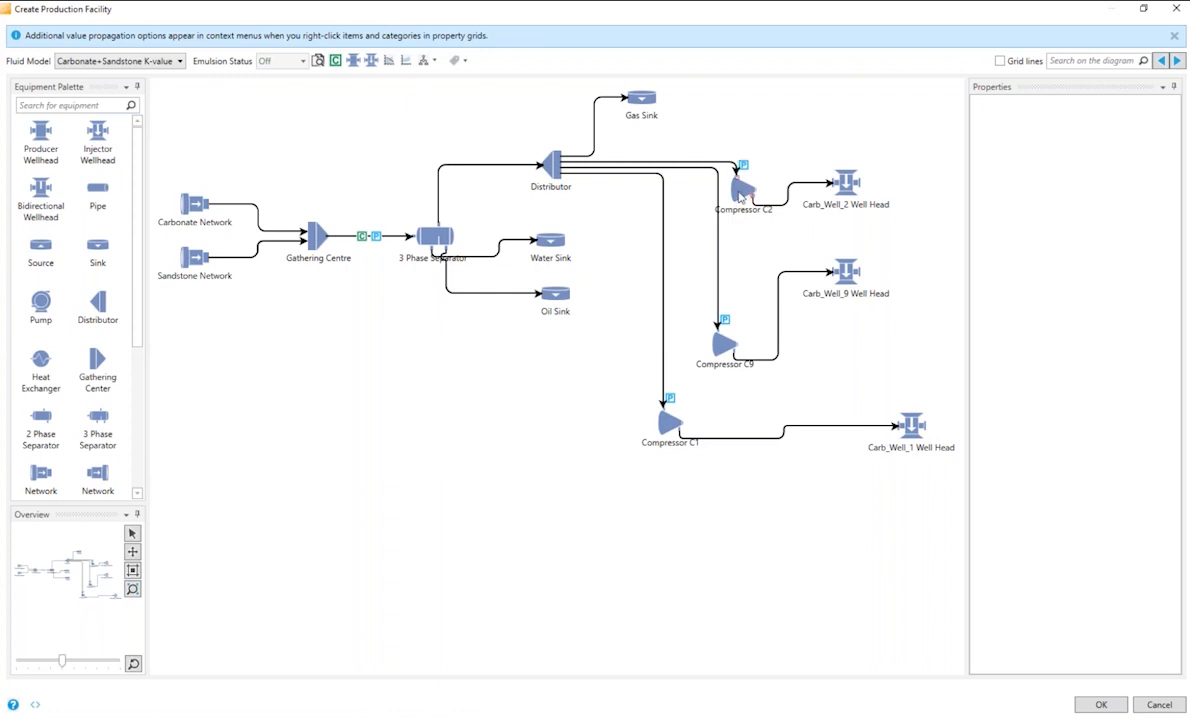
{"action": "left_click", "coordinate": [740, 197]}
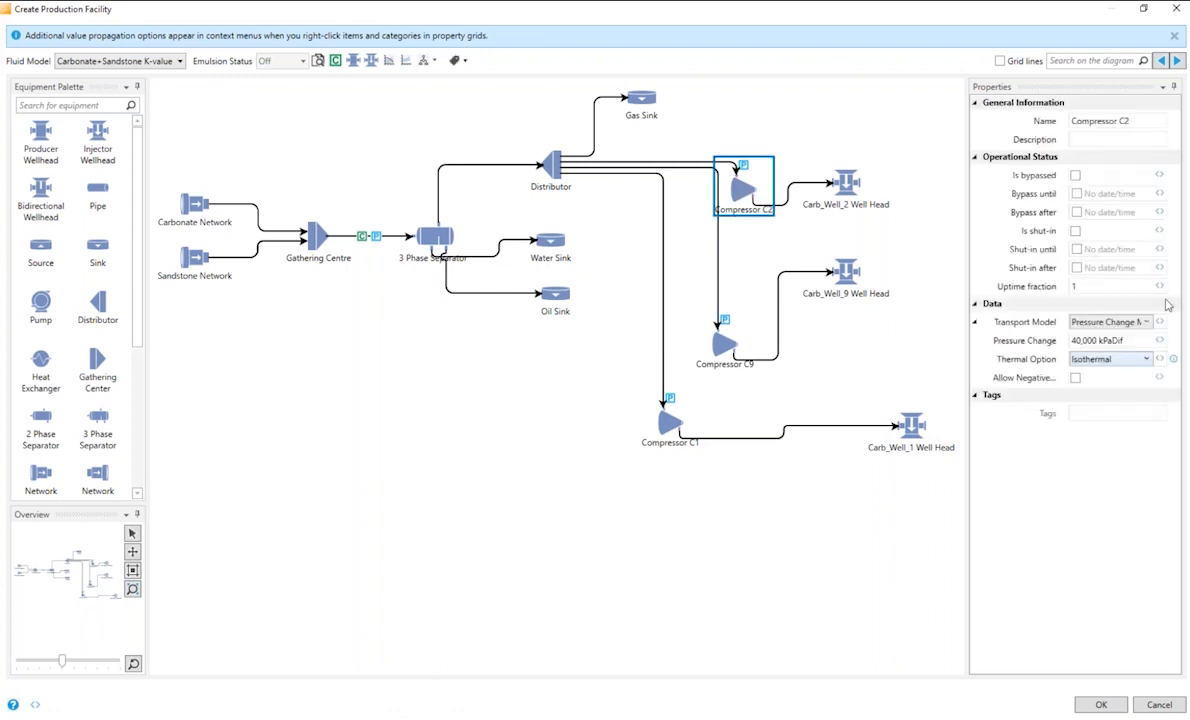
{"action": "left_click", "coordinate": [721, 348]}
{"action": "left_click", "coordinate": [666, 425]}
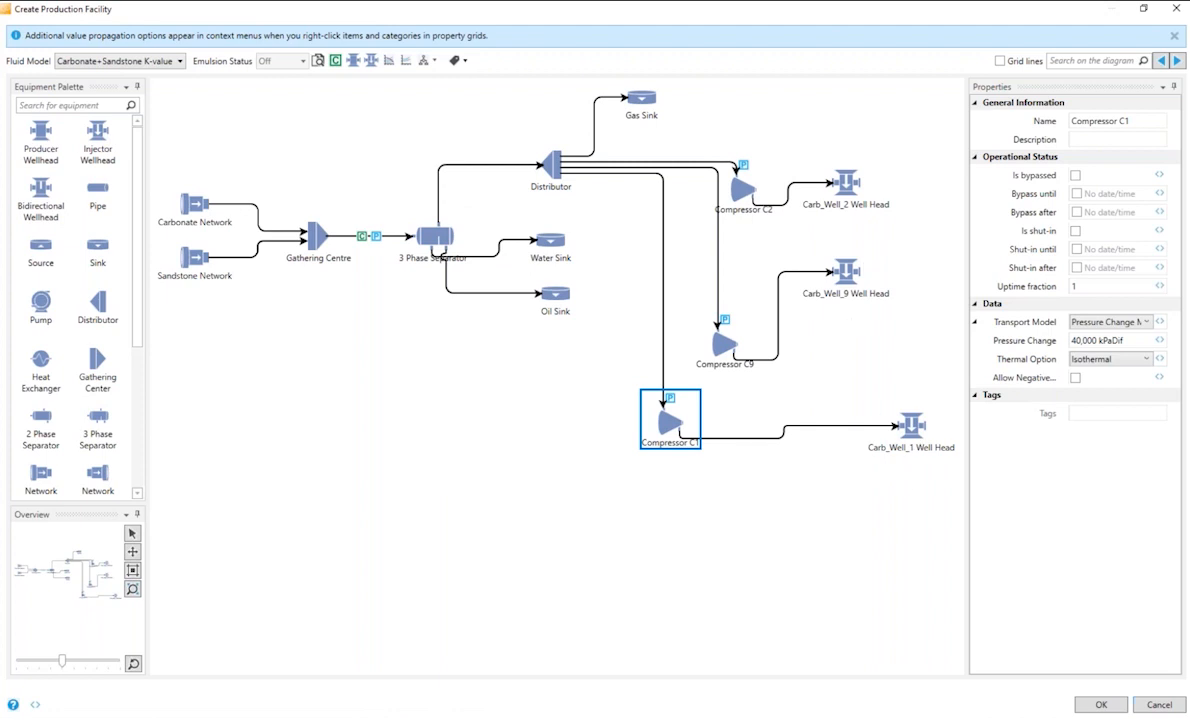
{"action": "left_click", "coordinate": [1158, 709]}
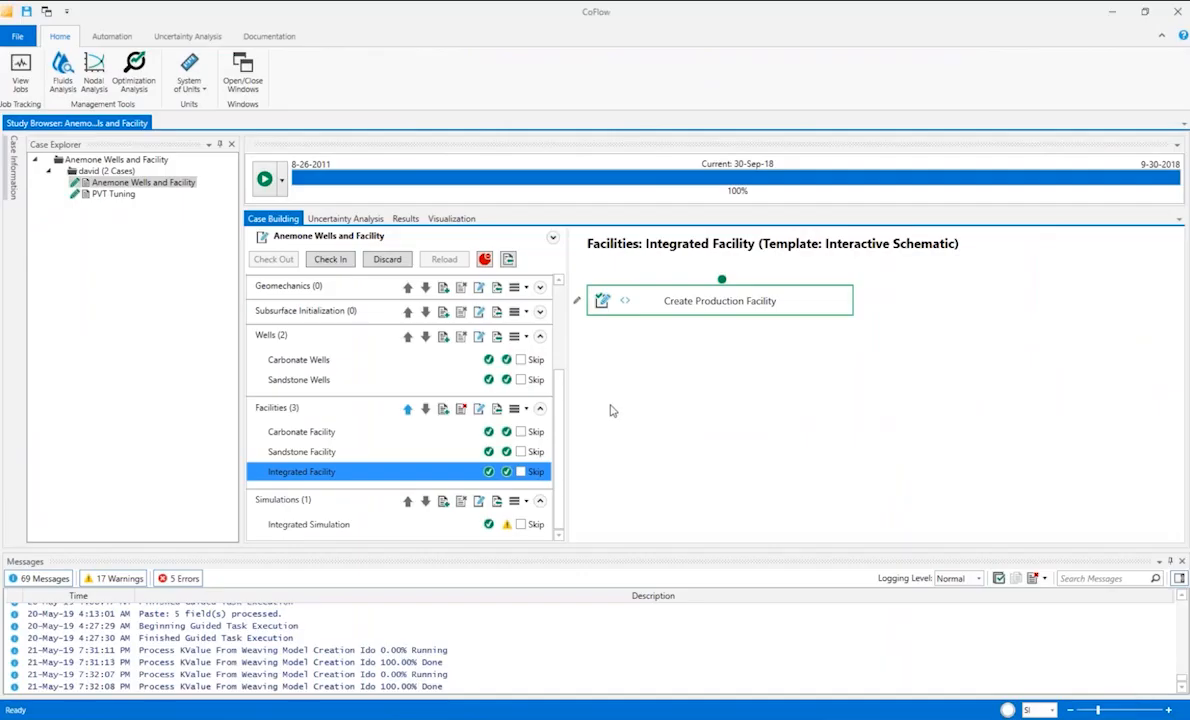
Review the workflow stages of the Carbonate BO Fluid, Sandstone BO Fluid and Carbonate+Sandstone K-value fluid tasks.
{"action": "left_click_drag", "start_coordinate": [562, 393], "coordinate": [566, 295]}
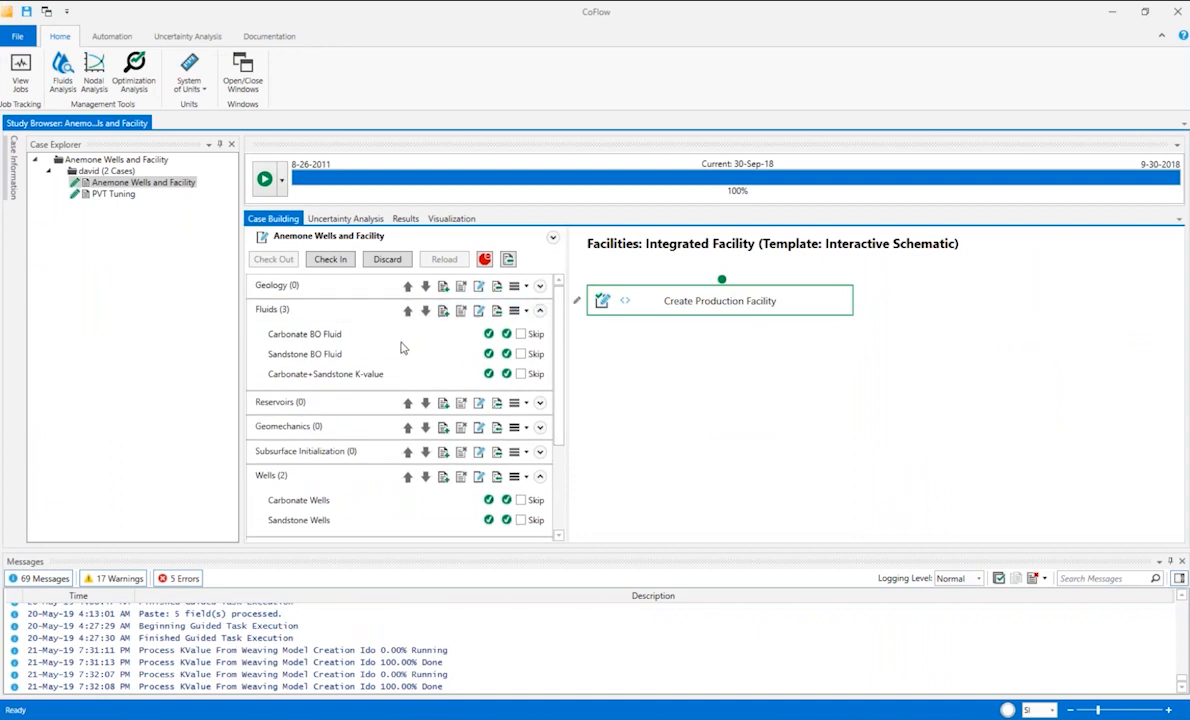
{"action": "left_click", "coordinate": [322, 336]}
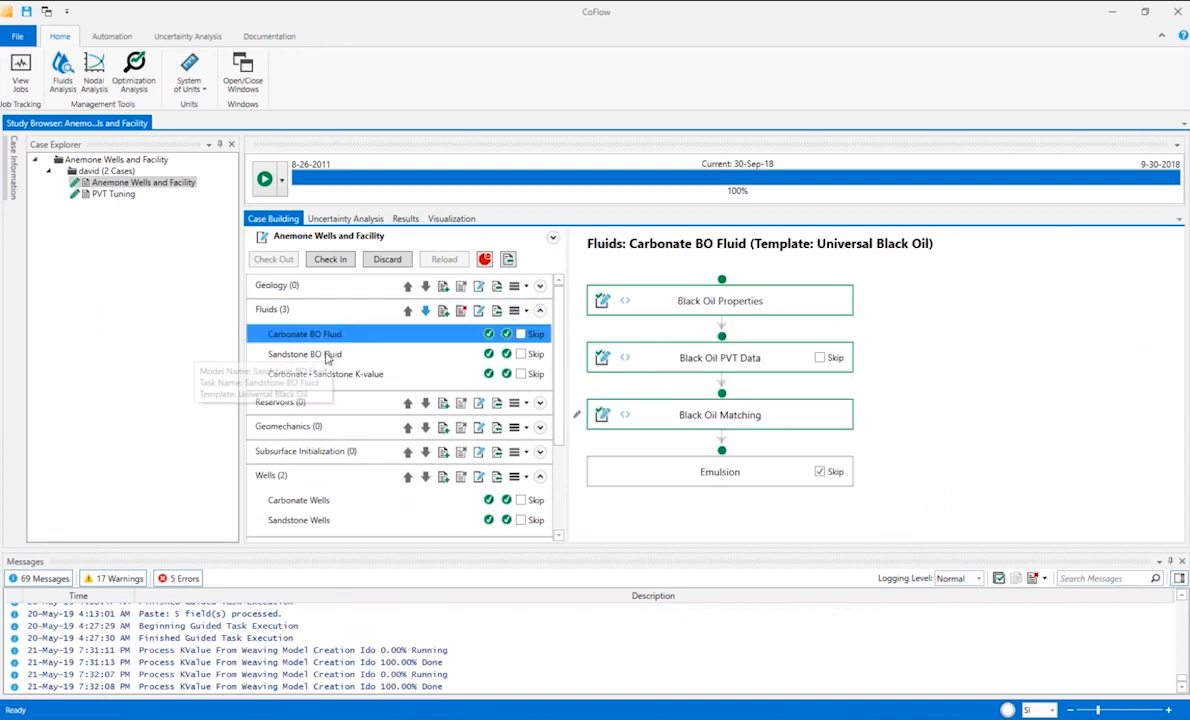
{"action": "left_click", "coordinate": [327, 353]}
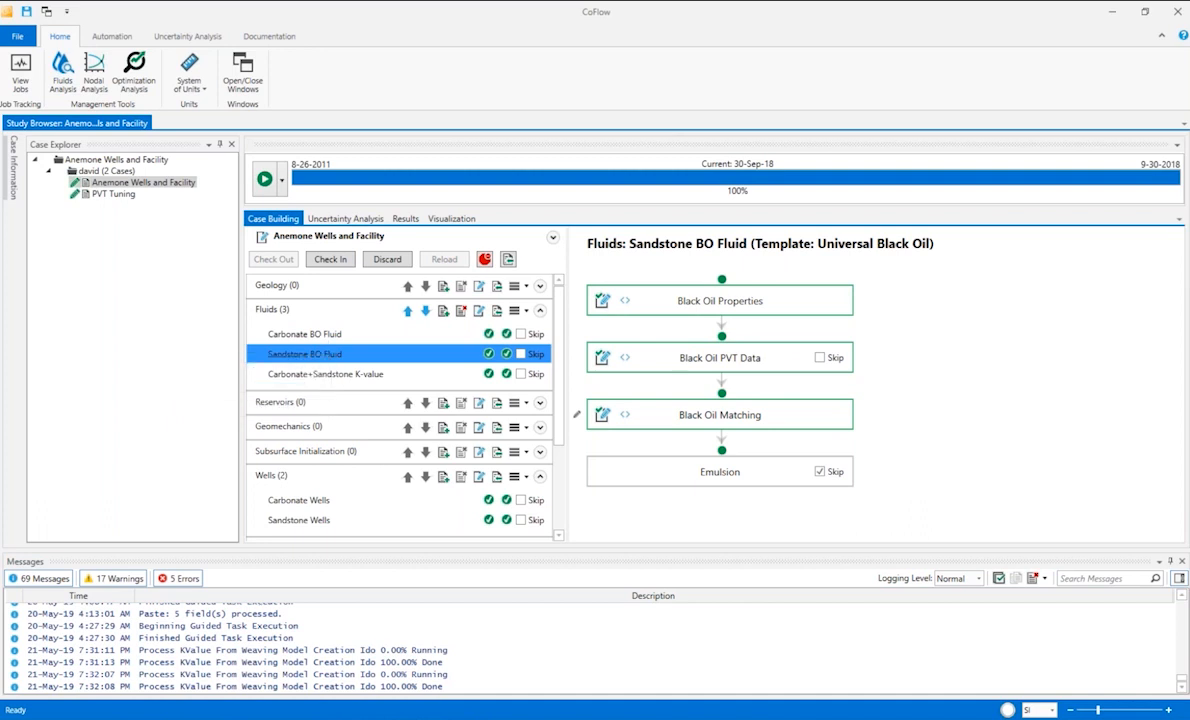
{"action": "left_click", "coordinate": [322, 337]}
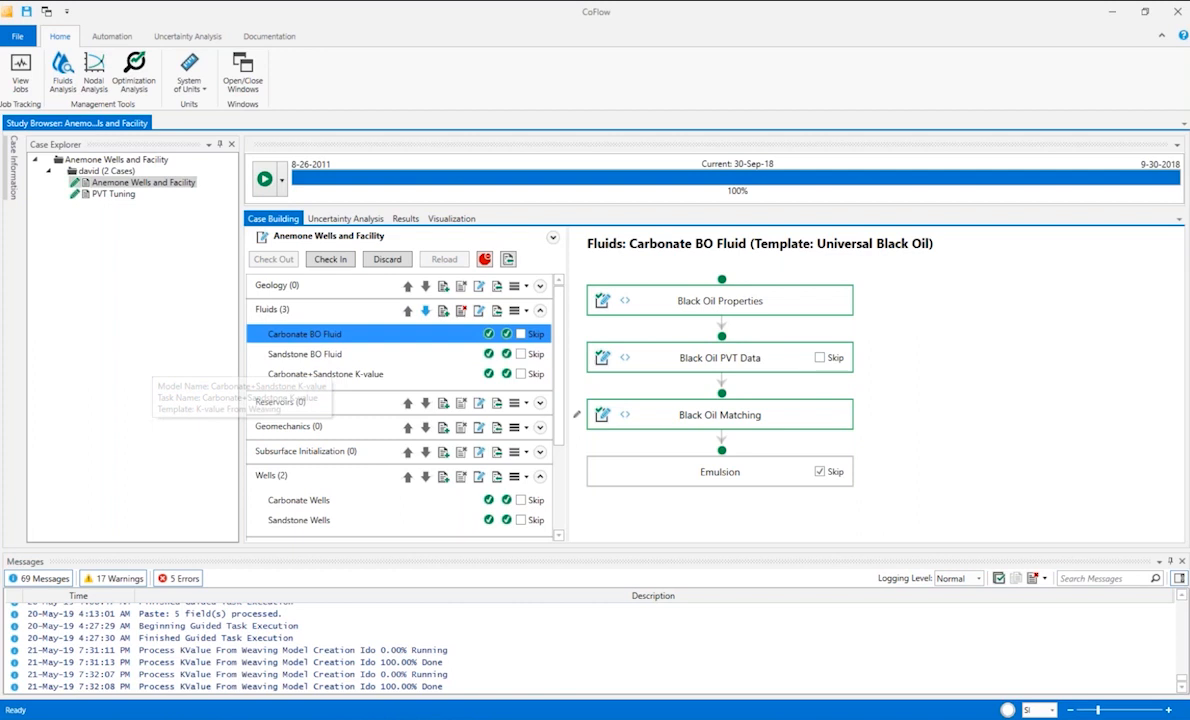
{"action": "left_click", "coordinate": [328, 376]}
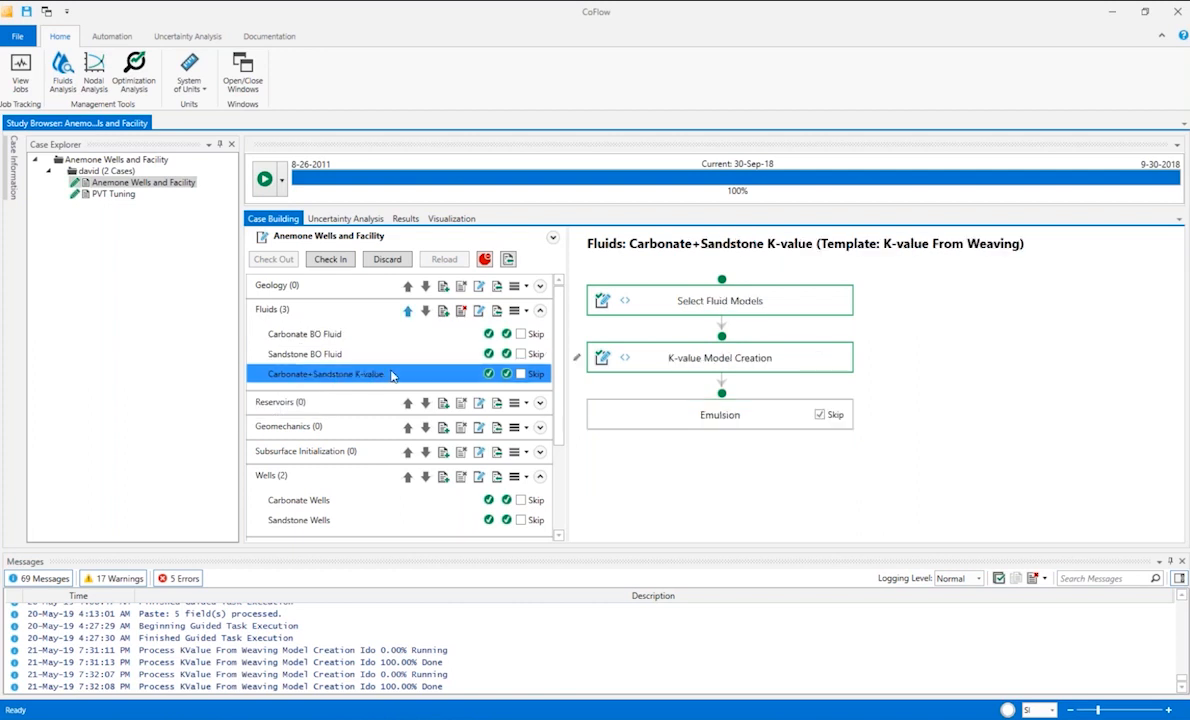
Switch to the PVT Tuning case and review the Black Oil Properties of Carbonate BO Fluid, closing them without changes.
{"action": "left_click", "coordinate": [118, 197]}
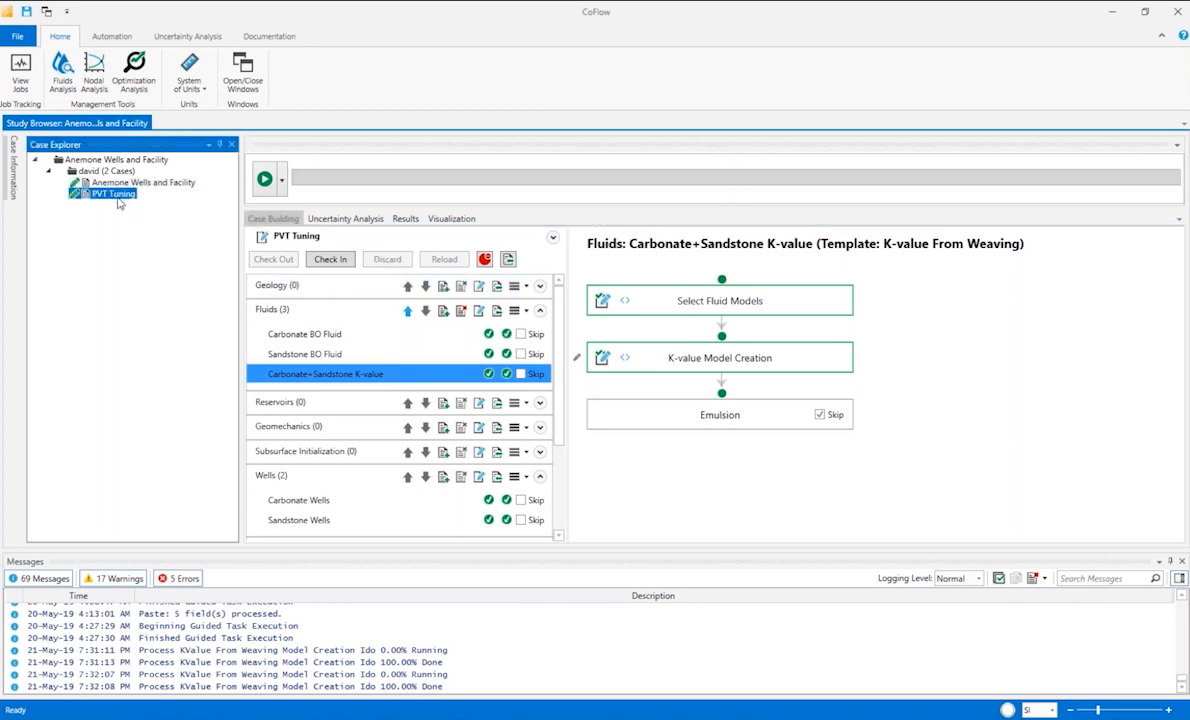
{"action": "mouse_move", "coordinate": [316, 366]}
{"action": "left_click", "coordinate": [316, 366]}
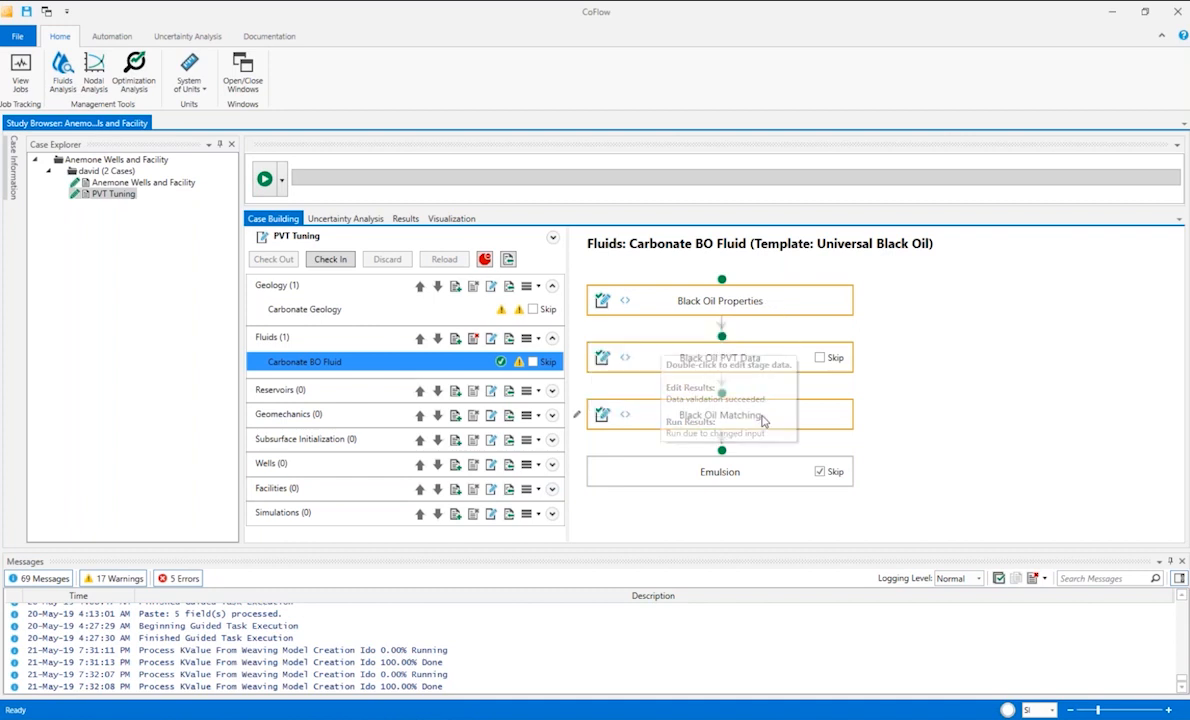
{"action": "left_click", "coordinate": [601, 302]}
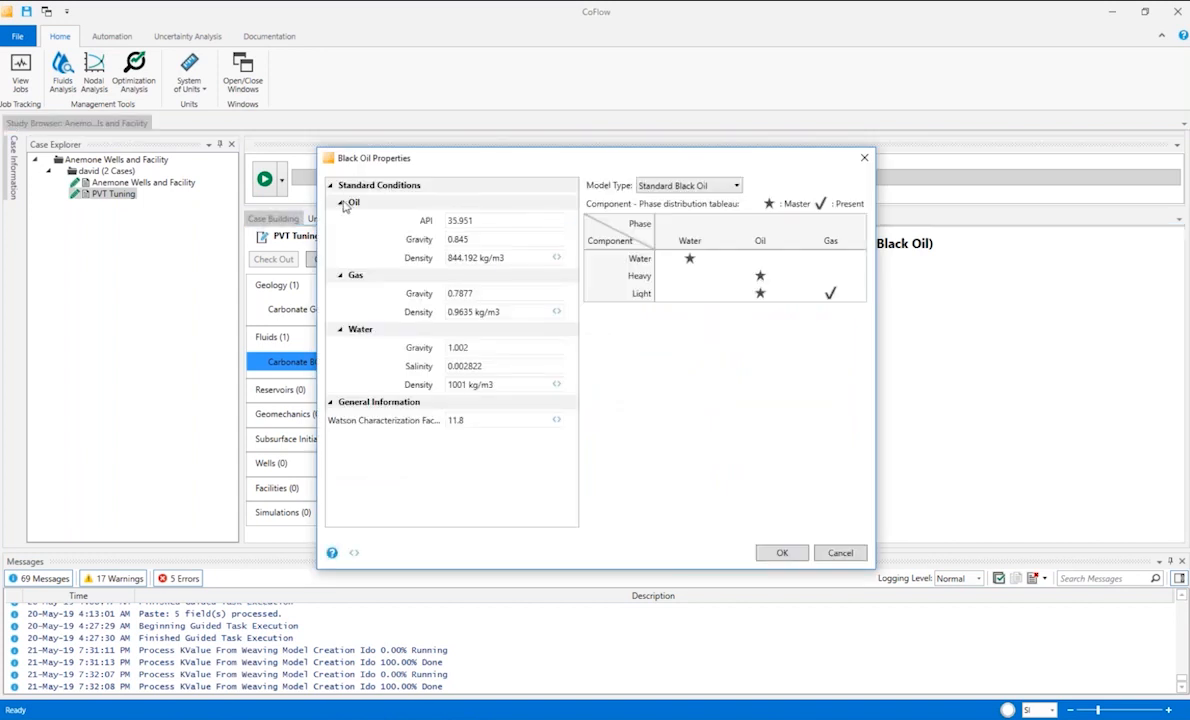
{"action": "left_click", "coordinate": [840, 554]}
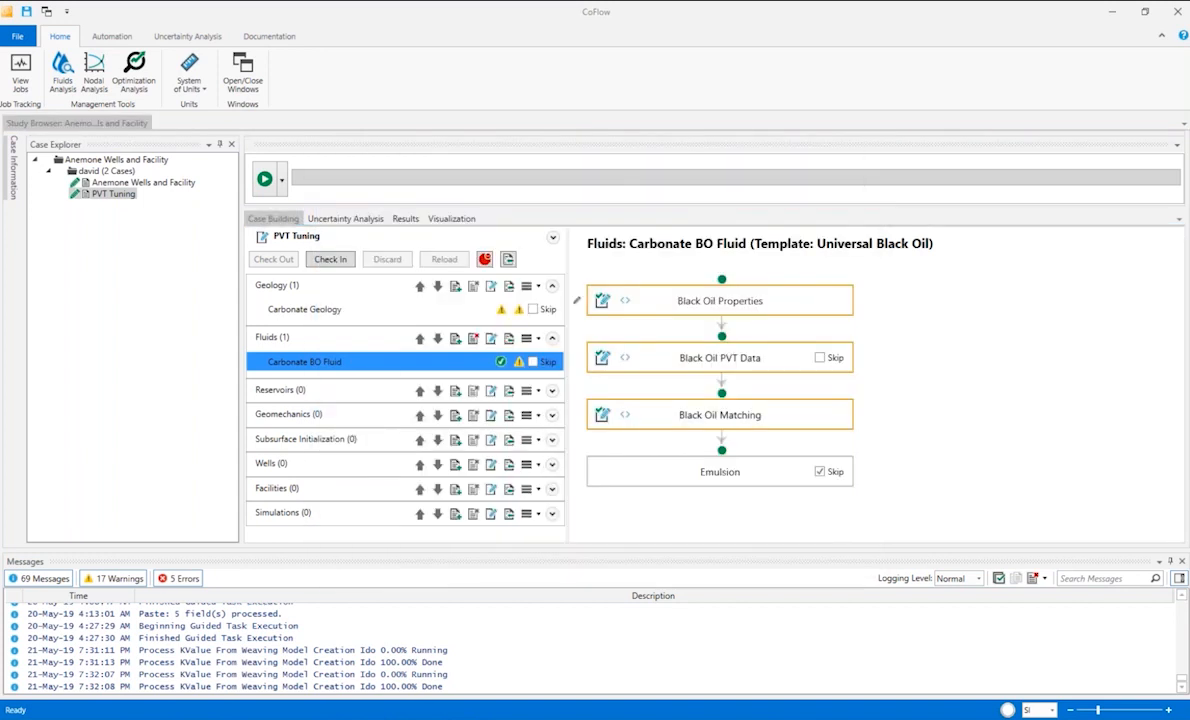
Examine the undersaturated oil tables of the first two pressure rows in Black Oil PVT Data, then close it without changes.
{"action": "left_click", "coordinate": [601, 357]}
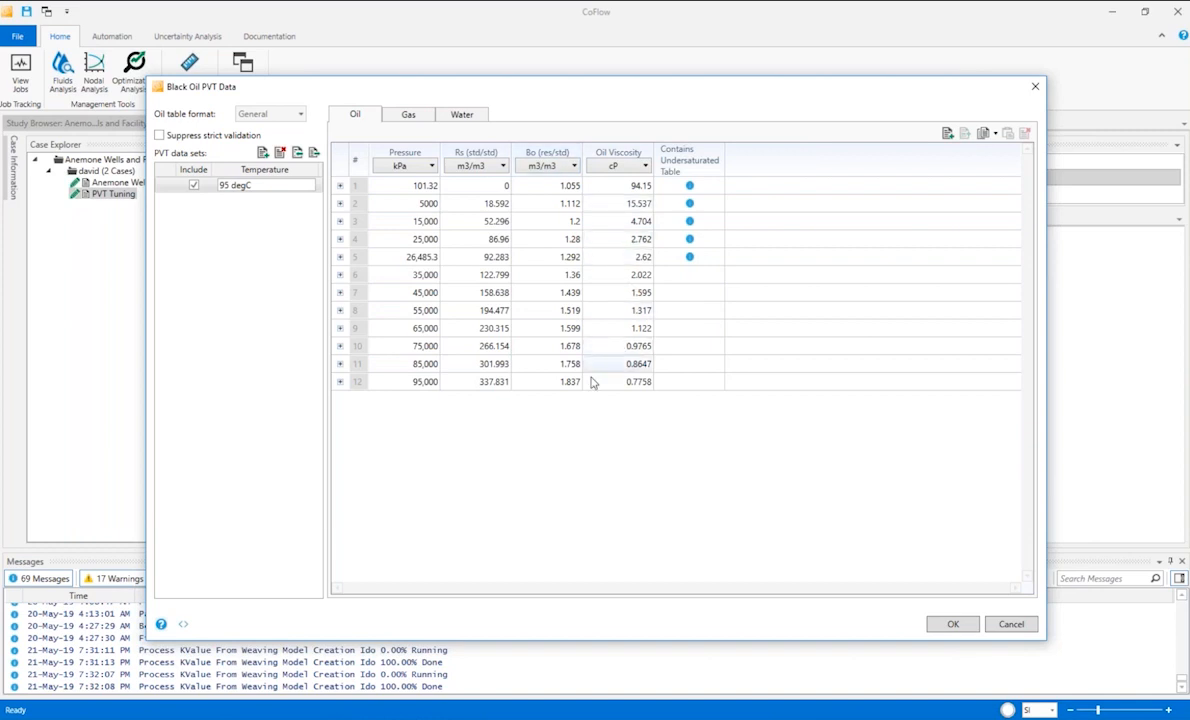
{"action": "left_click", "coordinate": [340, 186]}
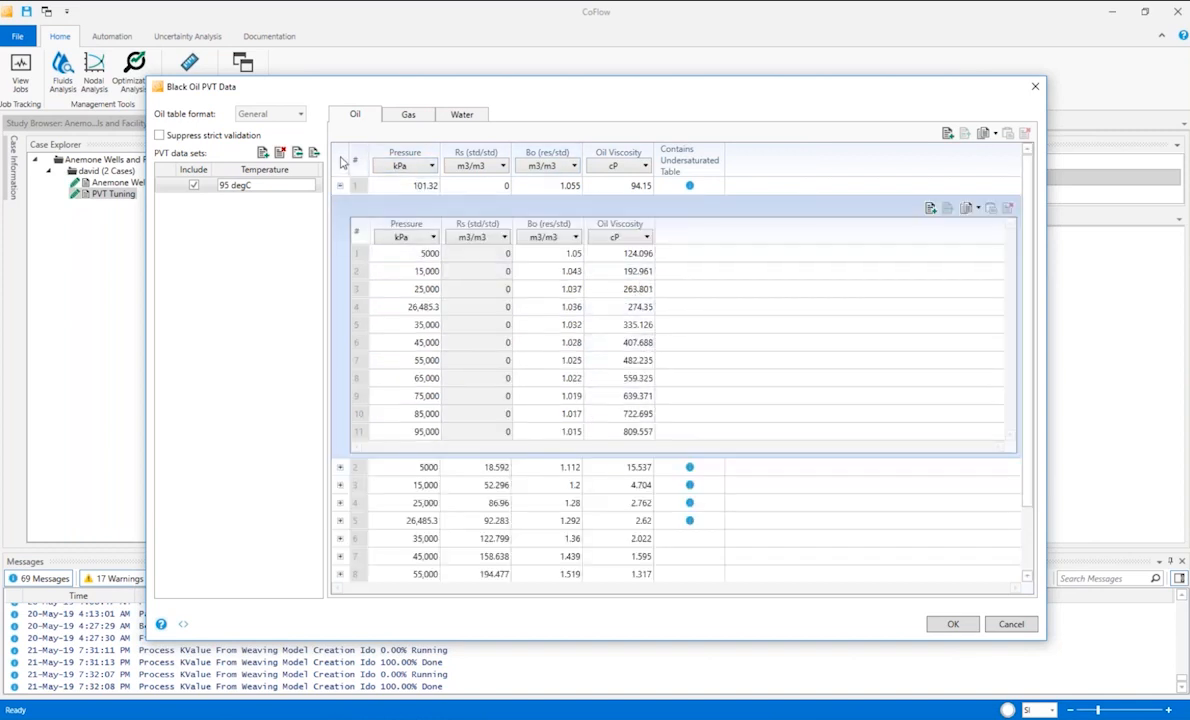
{"action": "left_click", "coordinate": [340, 187]}
{"action": "left_click", "coordinate": [340, 204]}
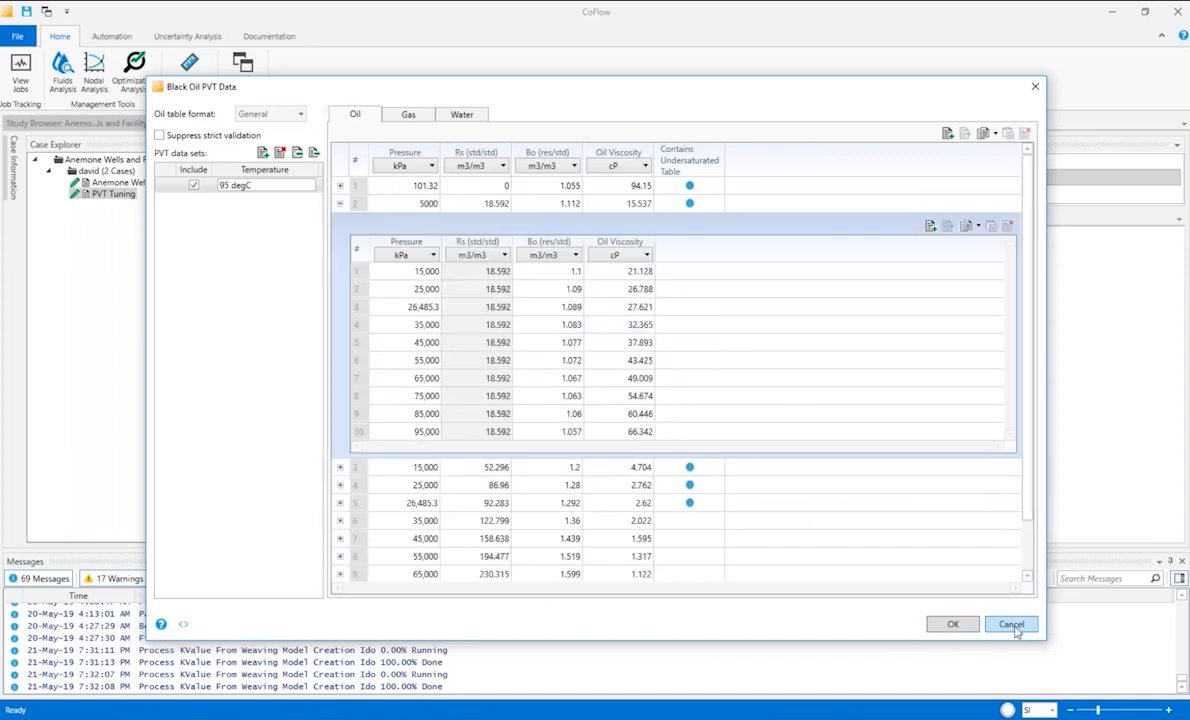
{"action": "left_click", "coordinate": [1011, 624]}
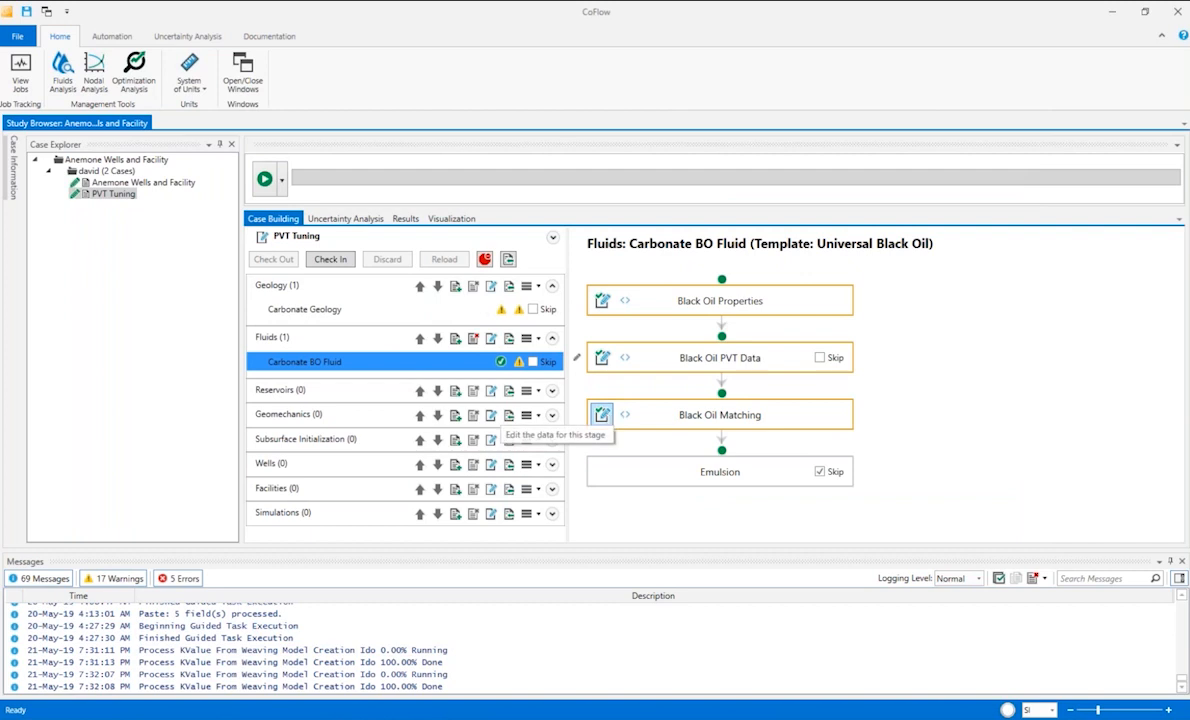
Auto-match the Carbonate BO Fluid correlations in Black Oil Matching, compare the formation volume factor, viscosity and solubility plots, and discard the changes.
{"action": "left_click", "coordinate": [602, 414]}
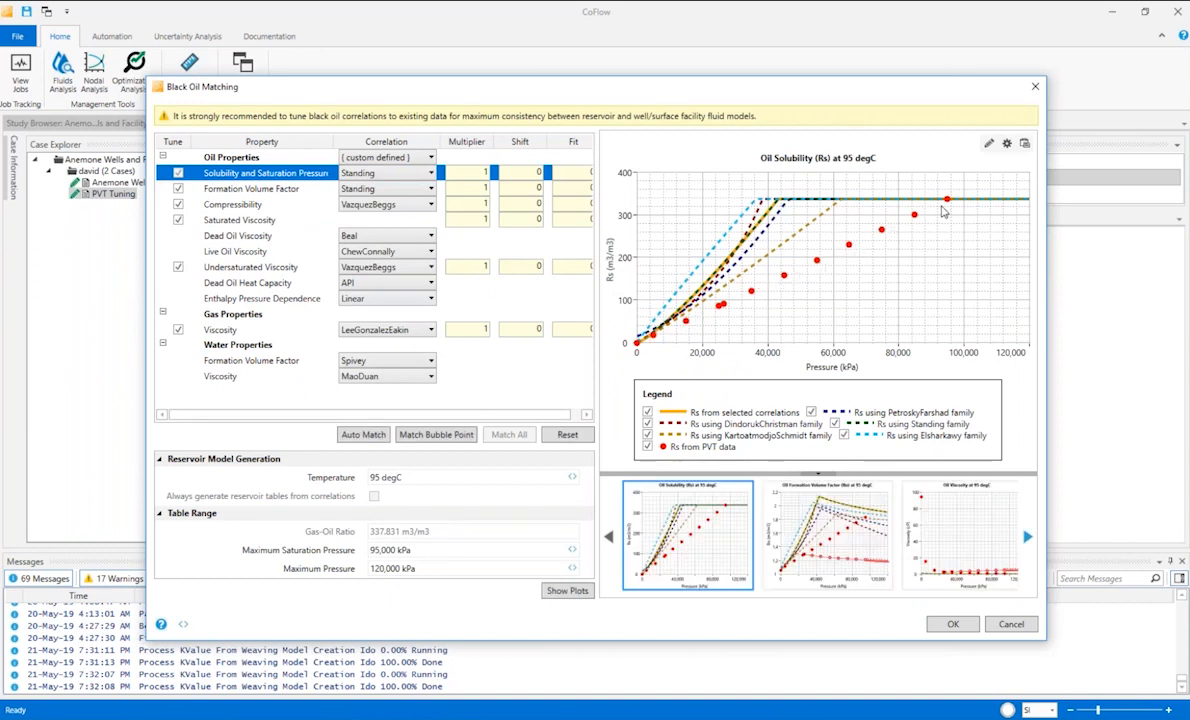
{"action": "left_click", "coordinate": [832, 538]}
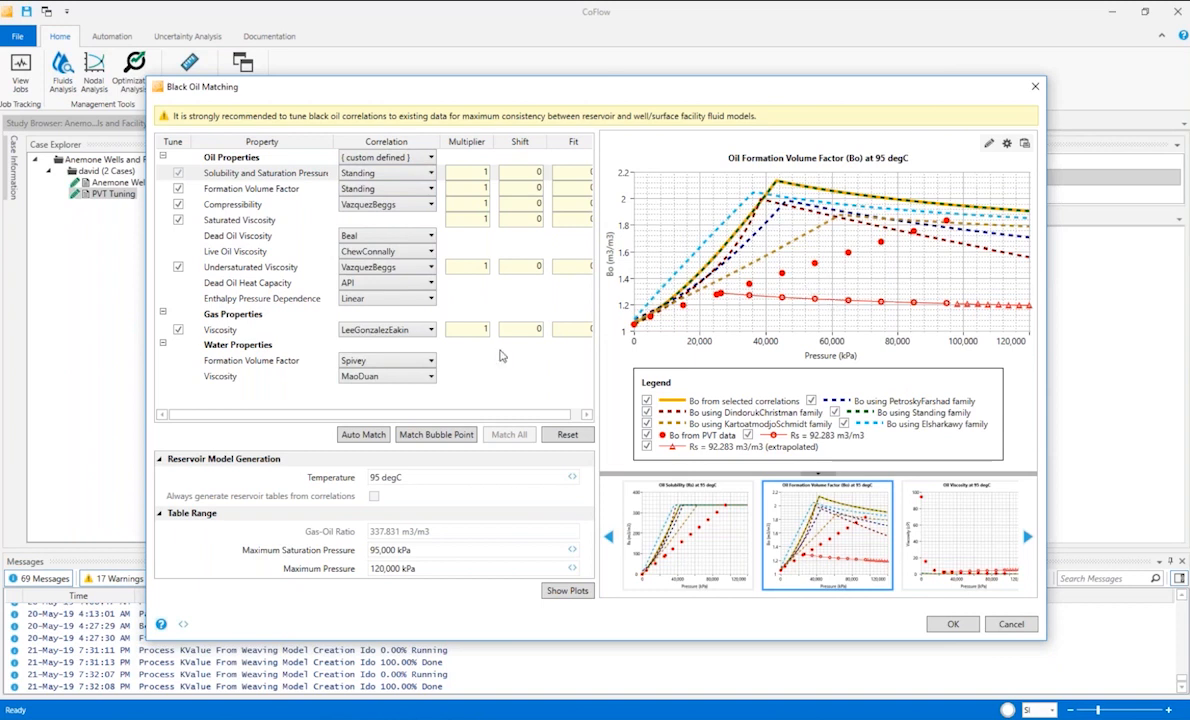
{"action": "left_click", "coordinate": [363, 435]}
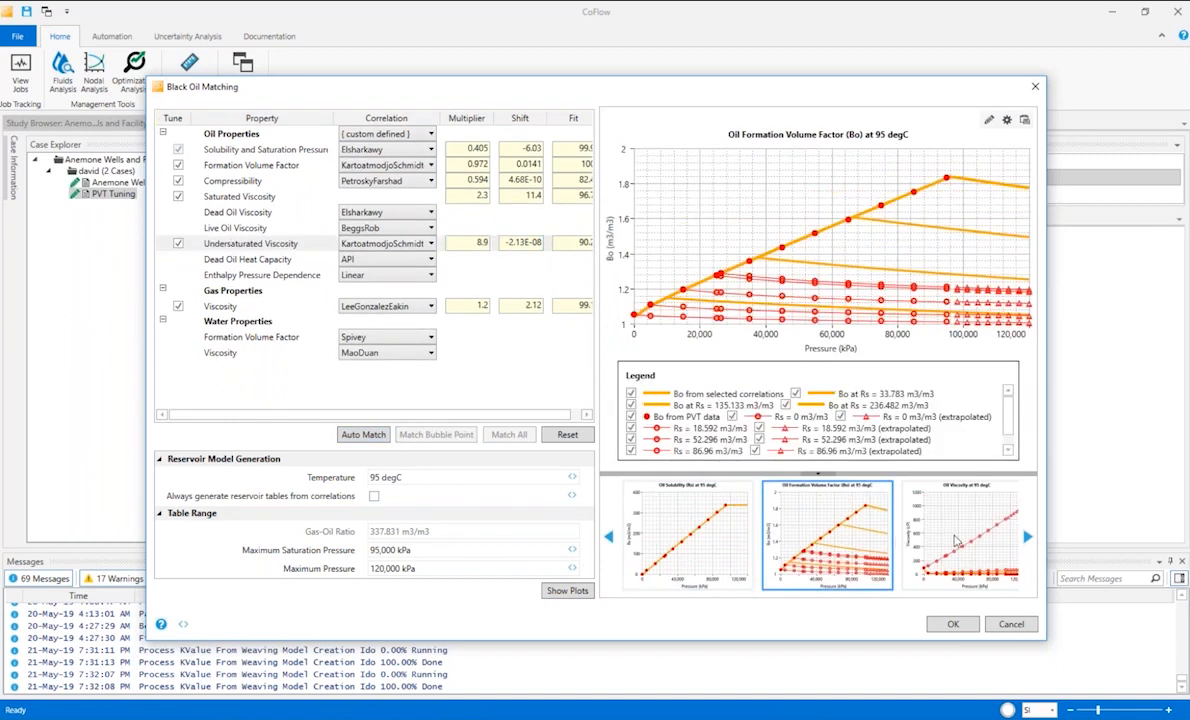
{"action": "left_click", "coordinate": [955, 540]}
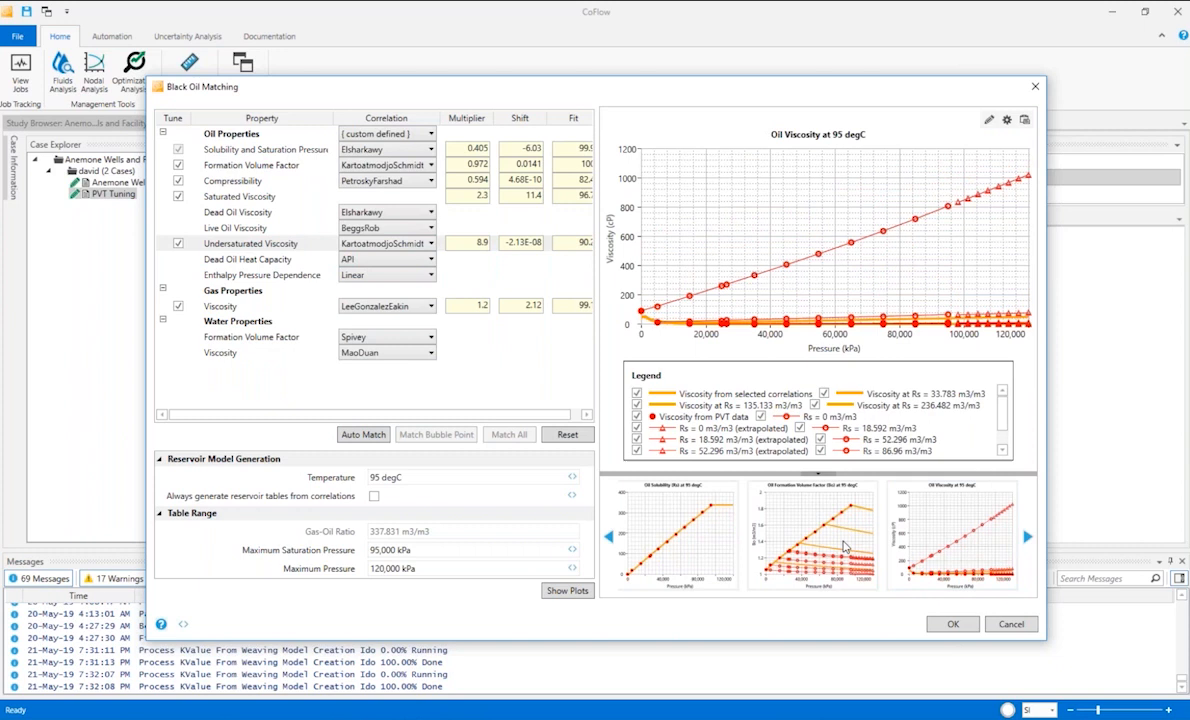
{"action": "left_click", "coordinate": [690, 540]}
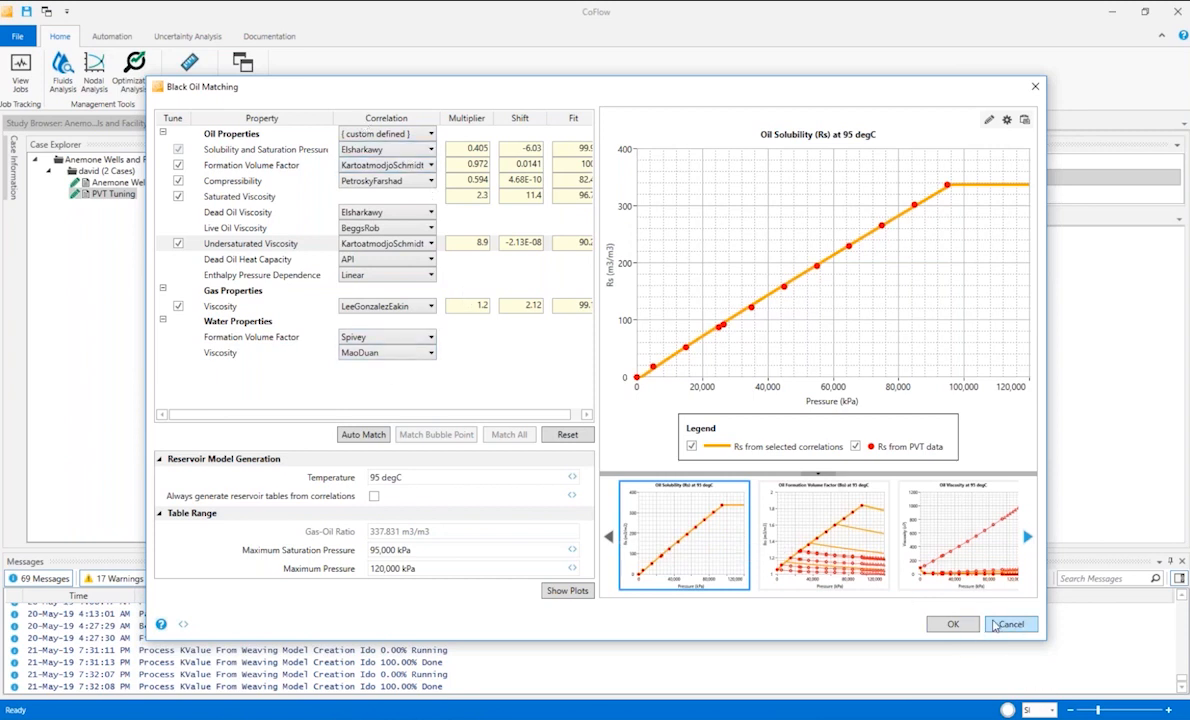
{"action": "left_click", "coordinate": [1010, 624]}
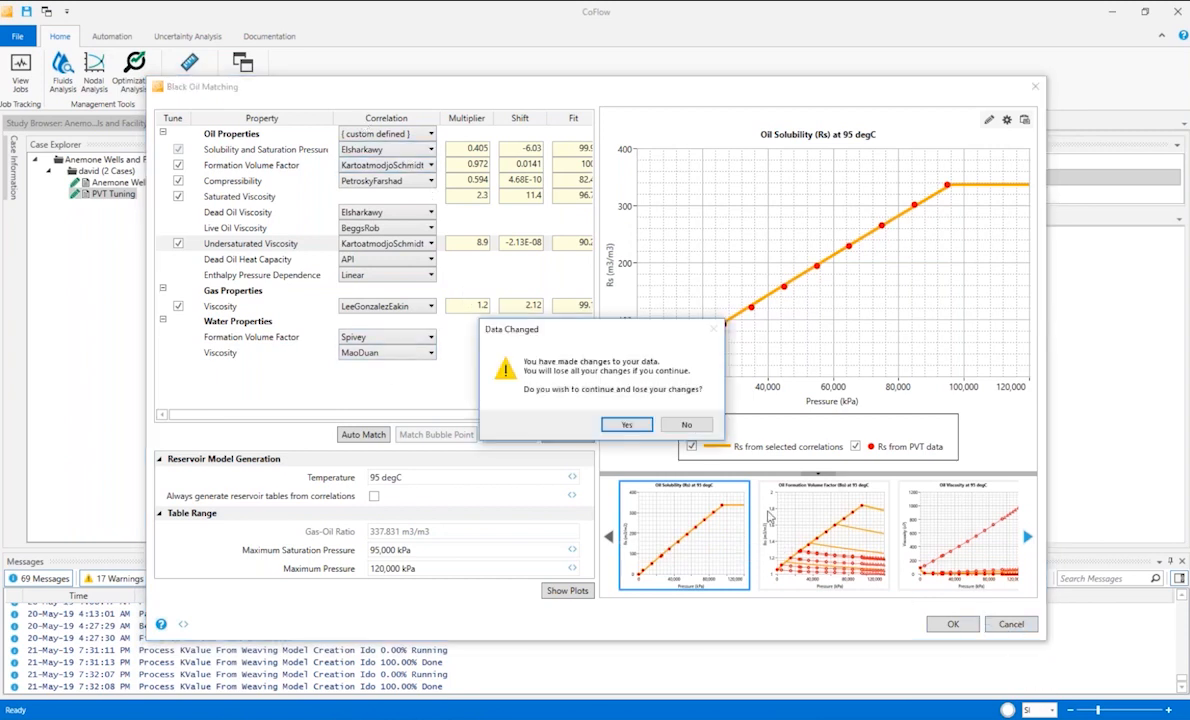
{"action": "left_click", "coordinate": [618, 423]}
Return to the Anemone Wells and Facility case and review Carbonate BO Fluid's Black Oil Matching, closing it without changes.
{"action": "left_click", "coordinate": [104, 183]}
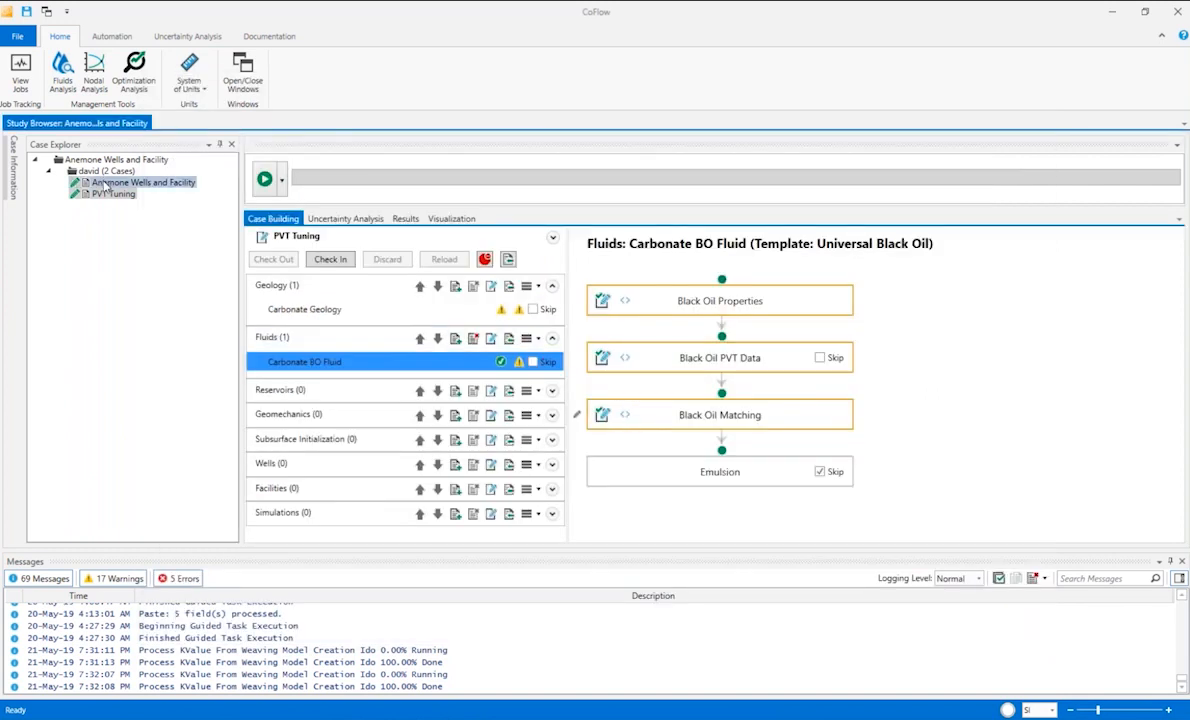
{"action": "left_click", "coordinate": [105, 186]}
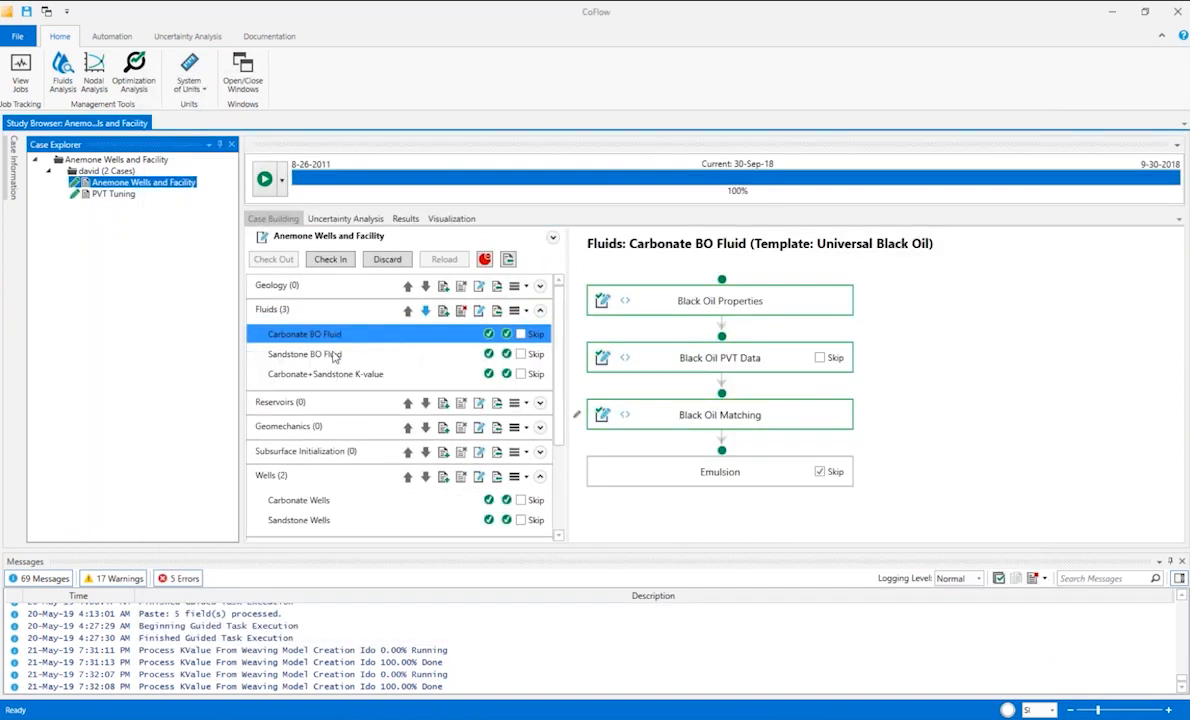
{"action": "left_click", "coordinate": [310, 332]}
{"action": "left_click", "coordinate": [602, 413]}
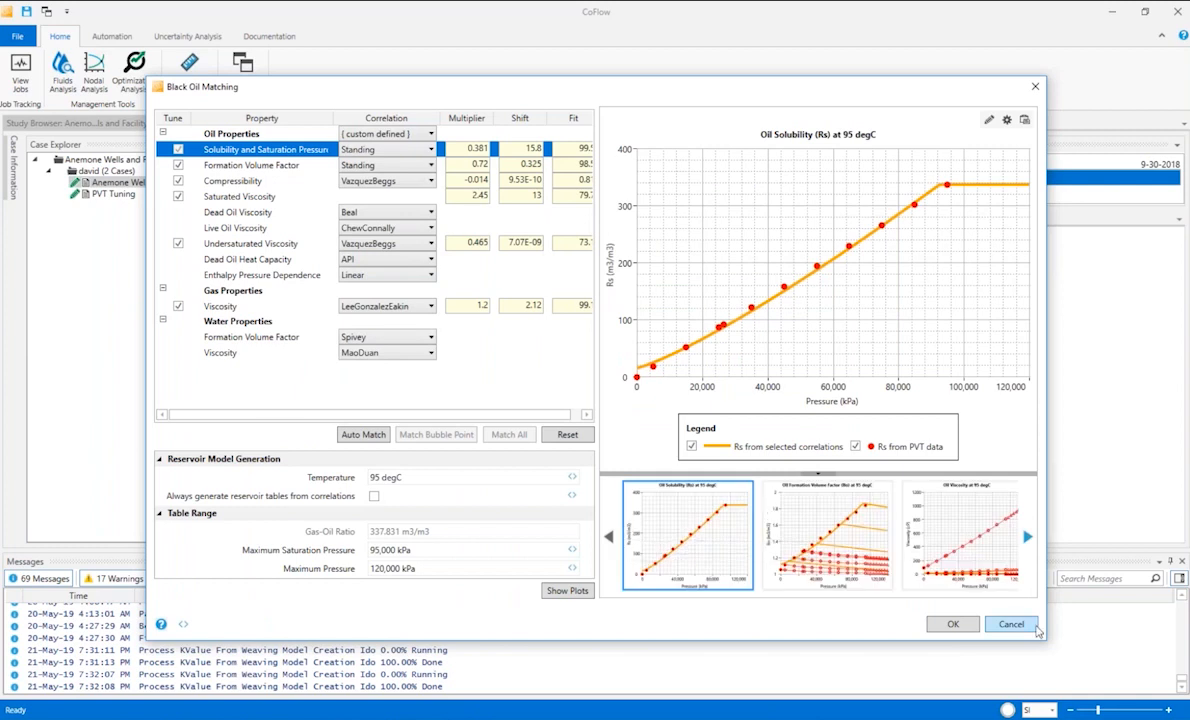
{"action": "left_click", "coordinate": [1010, 624]}
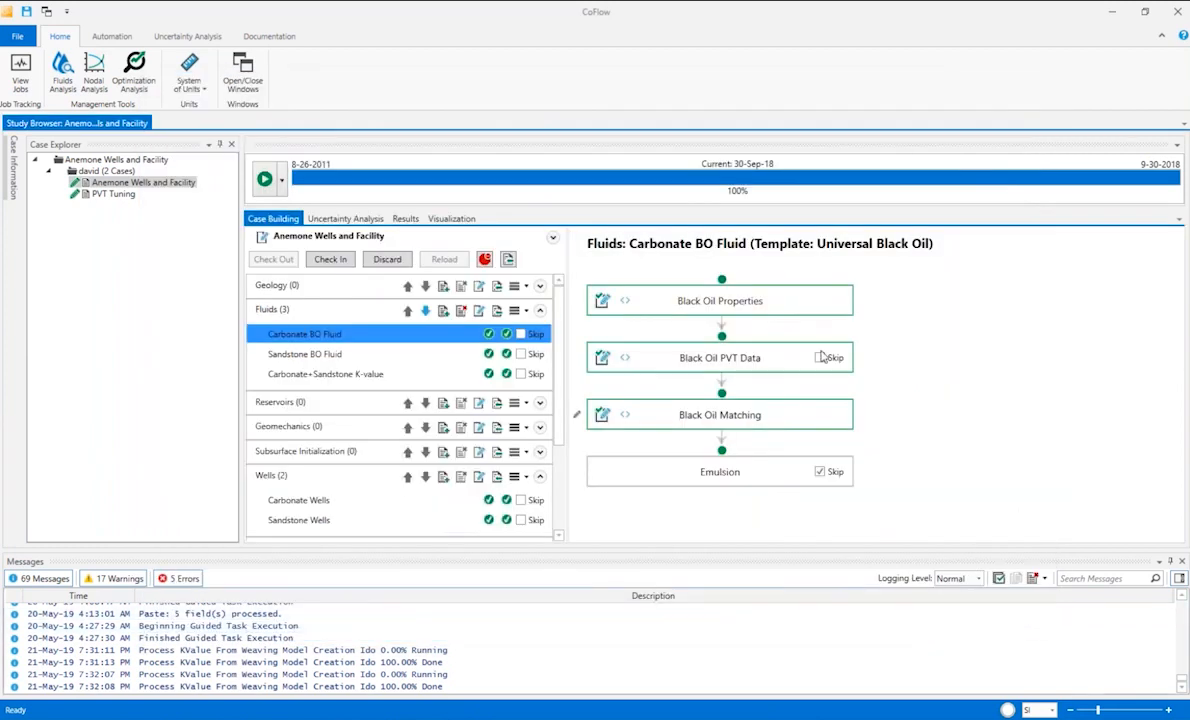
Look over the fluids, wells, facilities and simulation entries of the Anemone Wells and Facility case, then leave CoFlow.
{"action": "scroll", "coordinate": [560, 435], "scroll_direction": "down", "scroll_amount": 4}
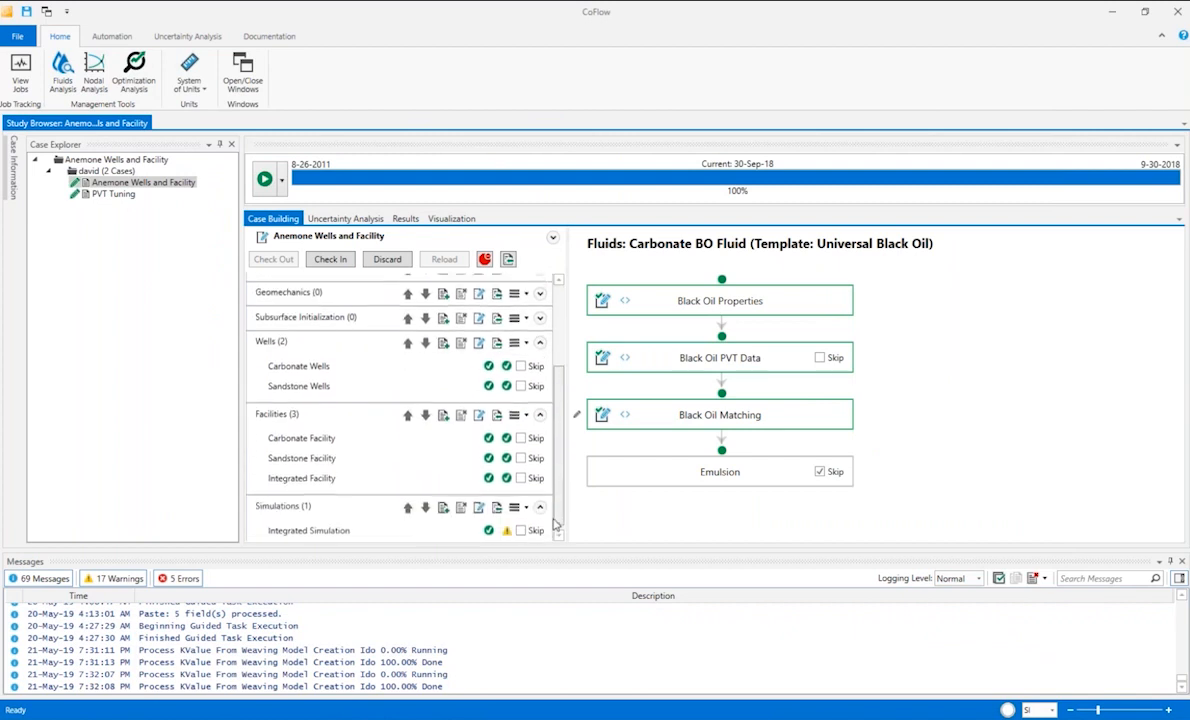
{"action": "scroll", "coordinate": [560, 420], "scroll_direction": "up", "scroll_amount": 4}
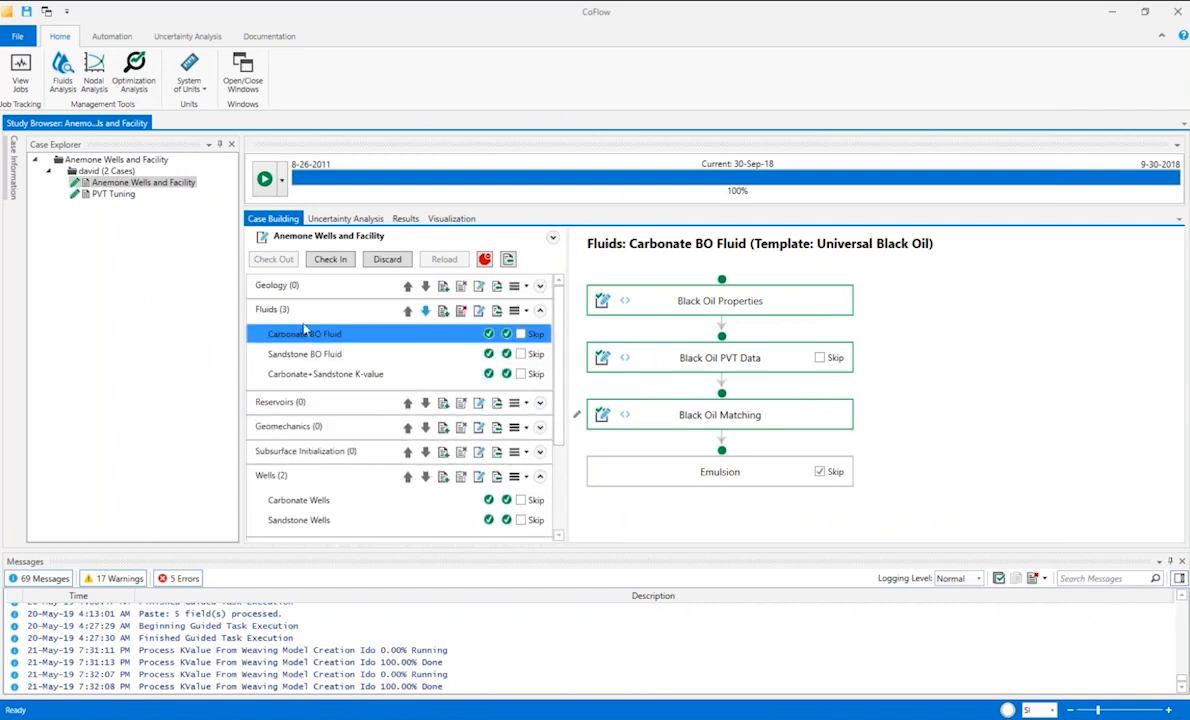
{"action": "scroll", "coordinate": [548, 470], "scroll_direction": "down", "scroll_amount": 3}
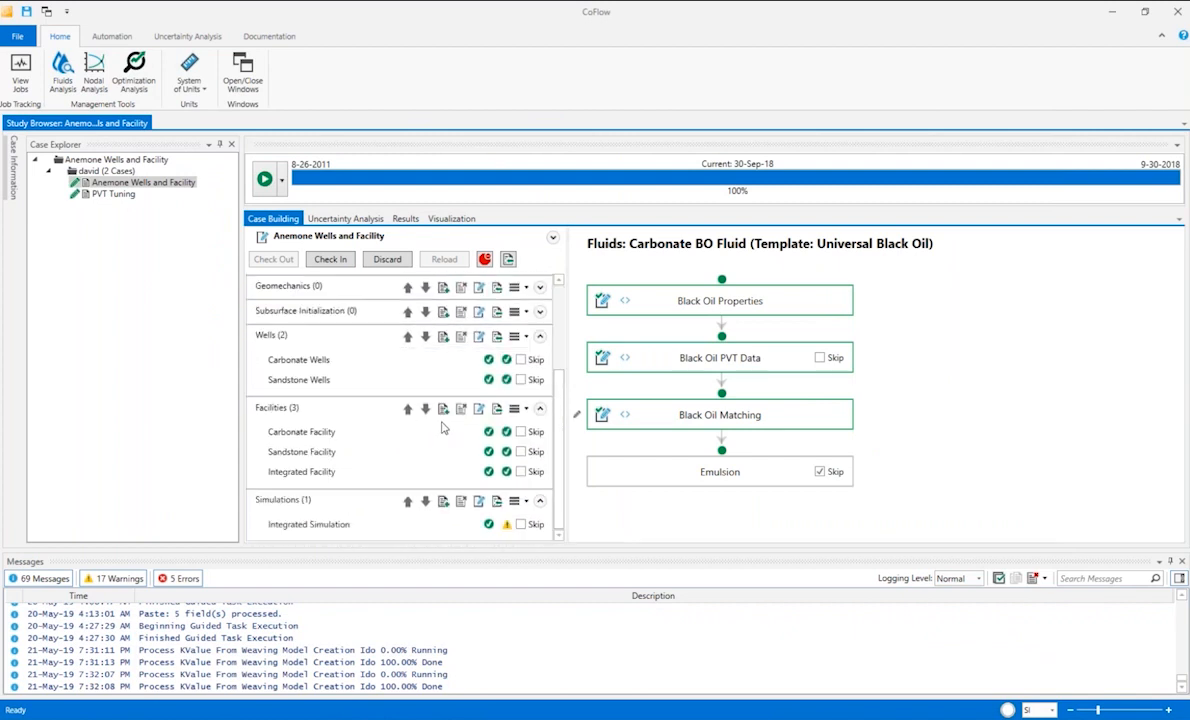
{"action": "left_click", "coordinate": [18, 38]}
{"action": "left_click", "coordinate": [136, 117]}
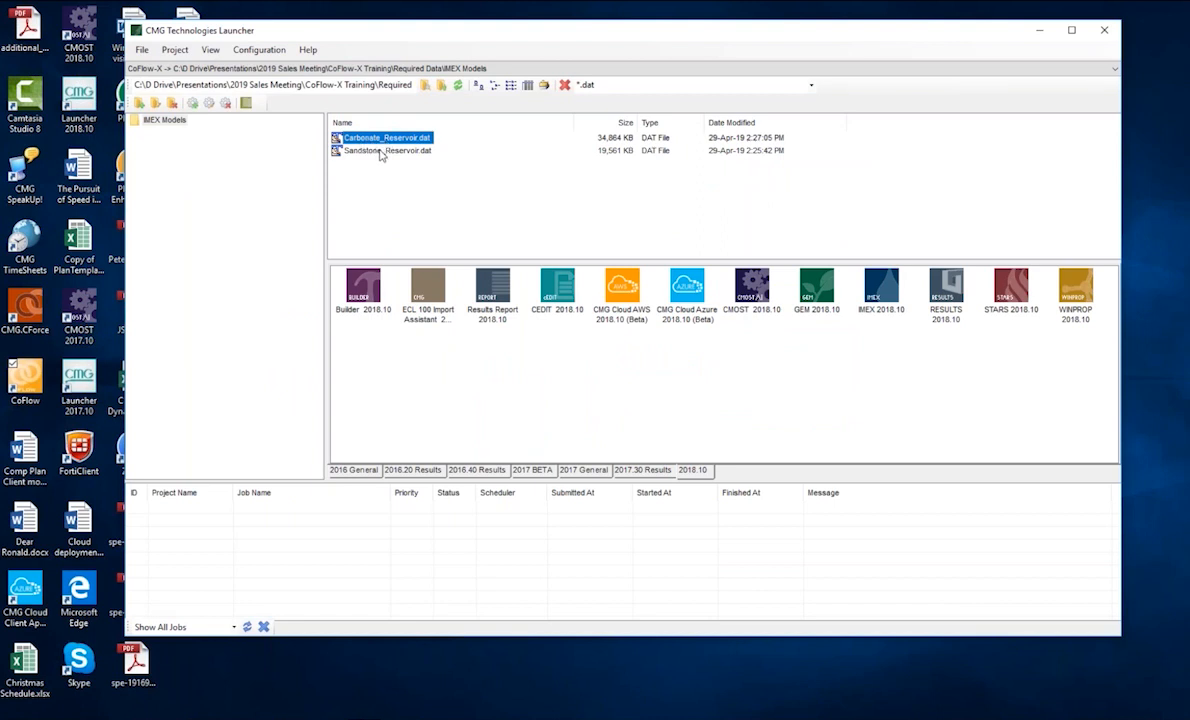
Launch CoFlow-X, open the recent Anemone_IPSM.cf project from the Required Data\IMEX Models folder and maximize the window.
{"action": "left_click", "coordinate": [35, 318]}
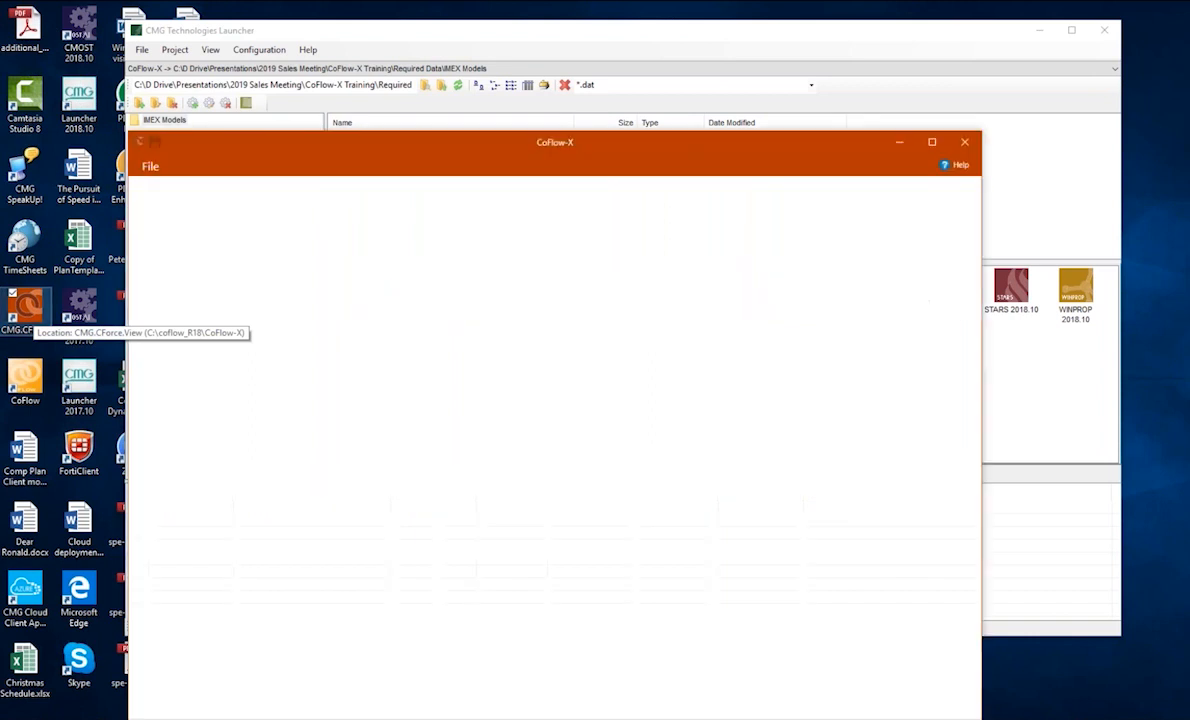
{"action": "left_click", "coordinate": [150, 166]}
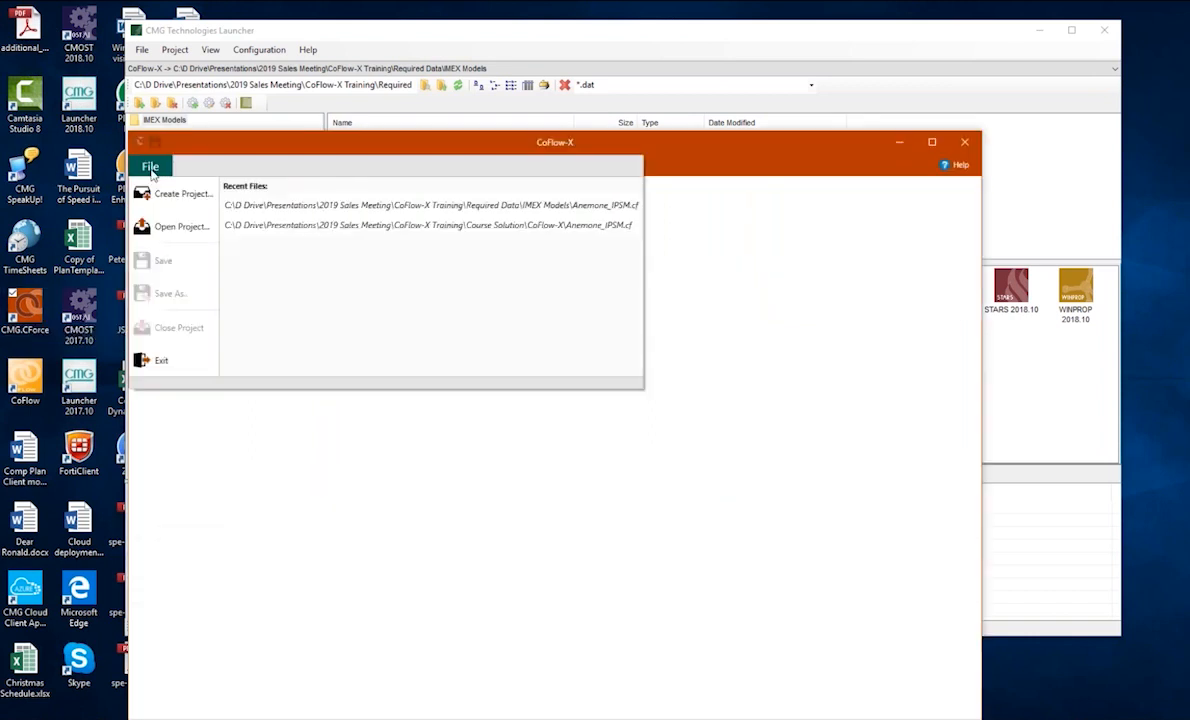
{"action": "left_click", "coordinate": [287, 206]}
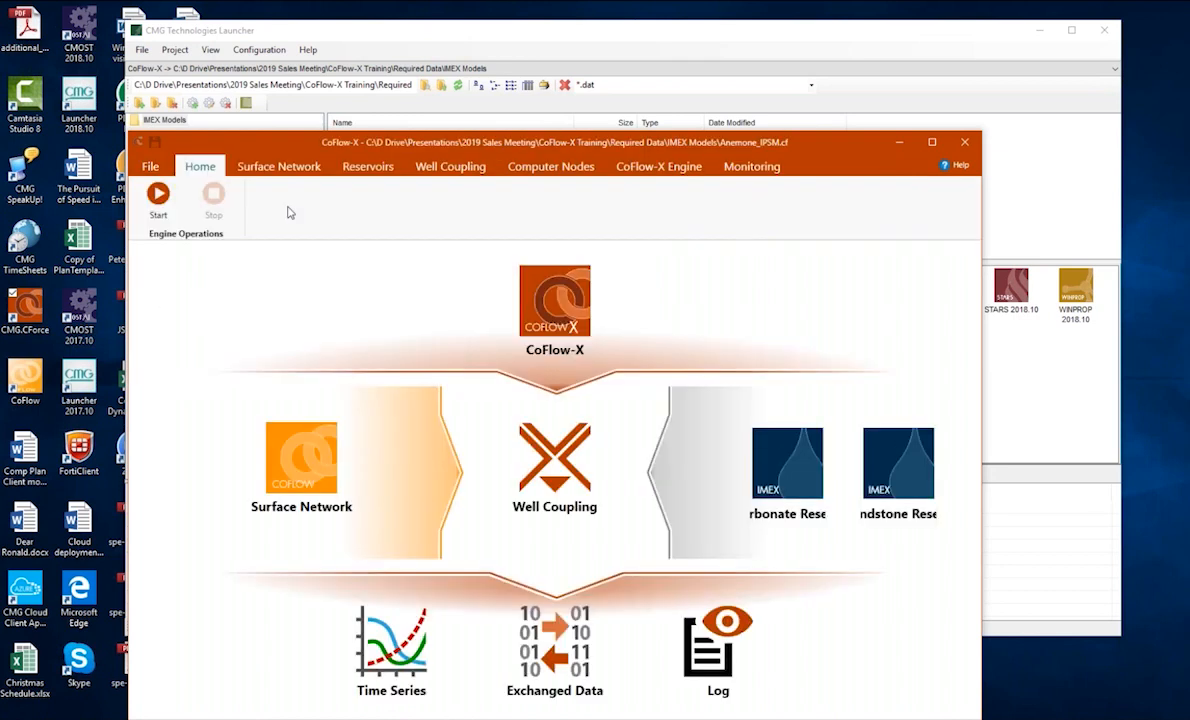
{"action": "left_click", "coordinate": [931, 144]}
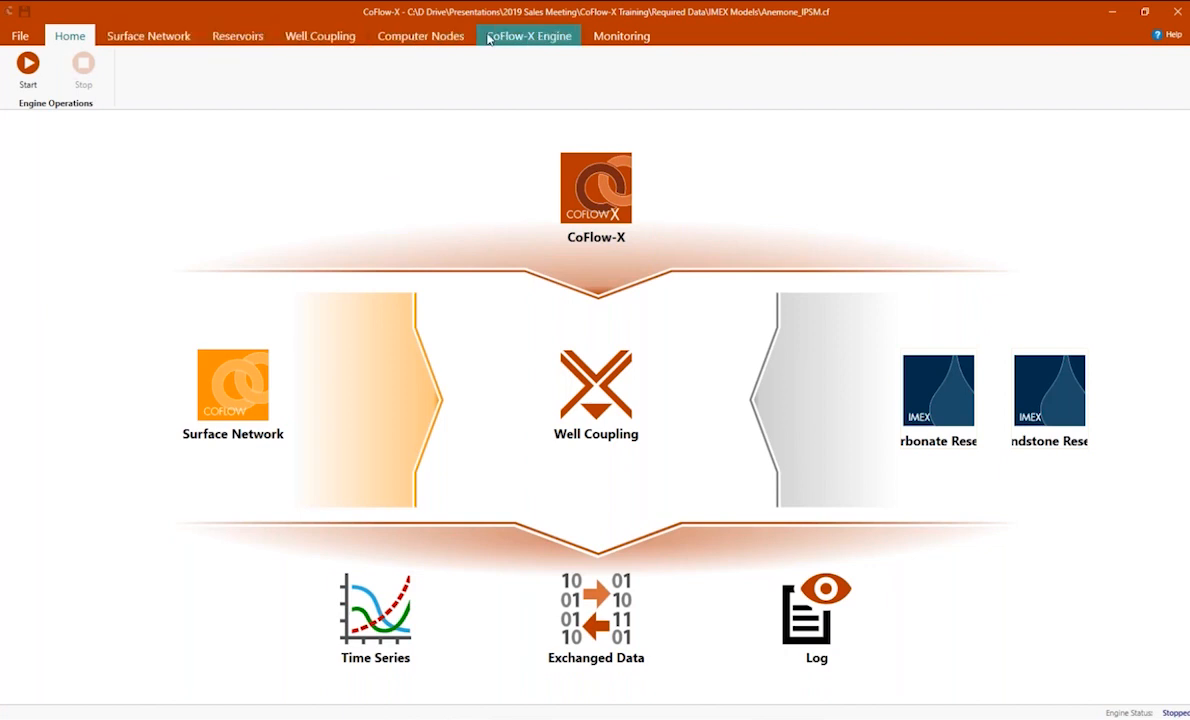
Review the surface network settings, launch its CoFlow client to view the Anemone Wells and Facility study, and return to CoFlow-X.
{"action": "left_click", "coordinate": [235, 393]}
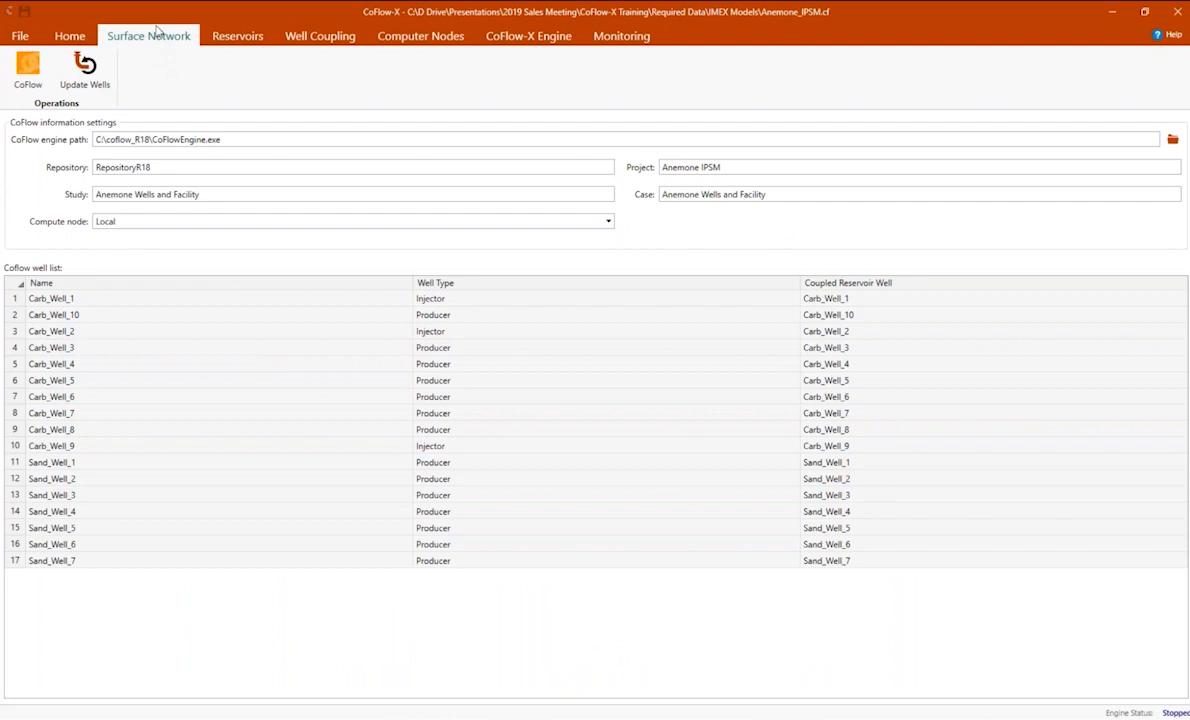
{"action": "left_click", "coordinate": [29, 78]}
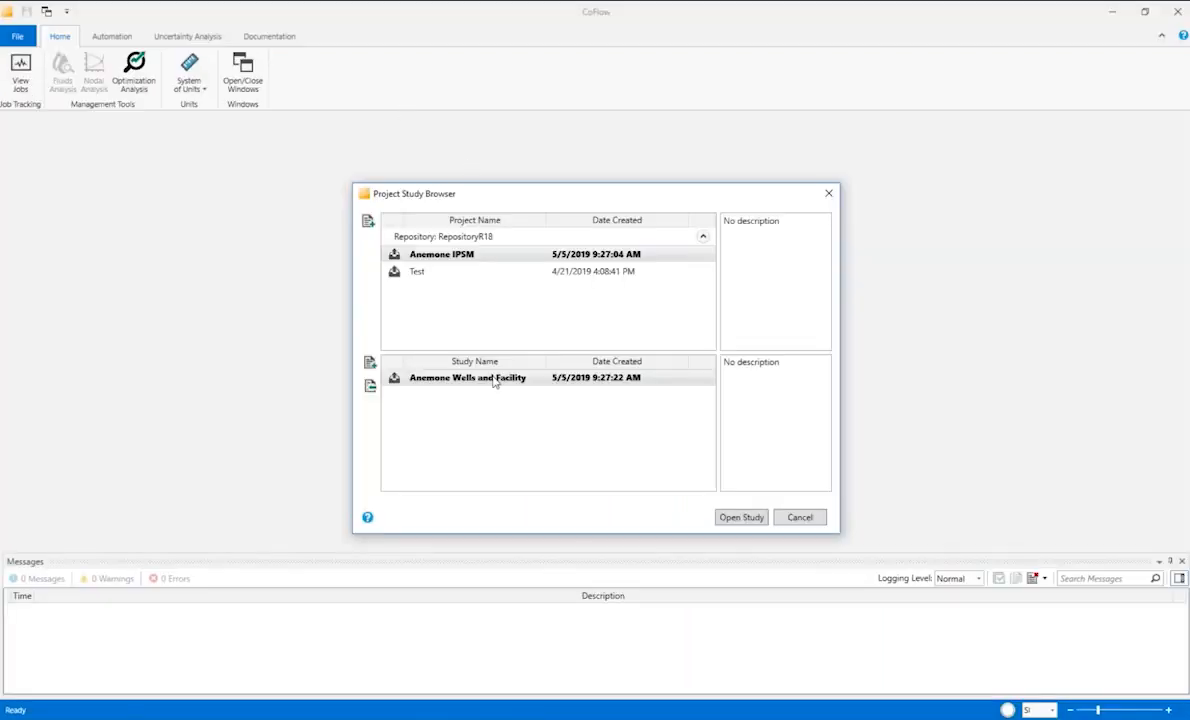
{"action": "left_click", "coordinate": [740, 518]}
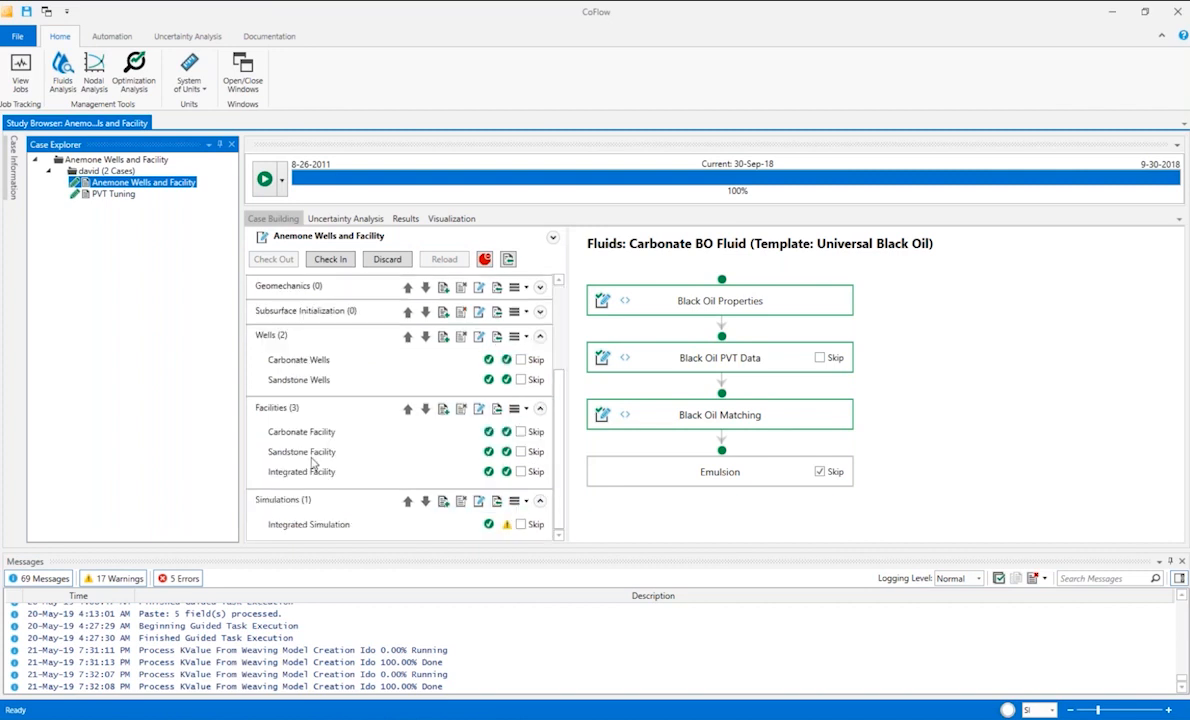
{"action": "left_click", "coordinate": [18, 36]}
{"action": "left_click", "coordinate": [33, 100]}
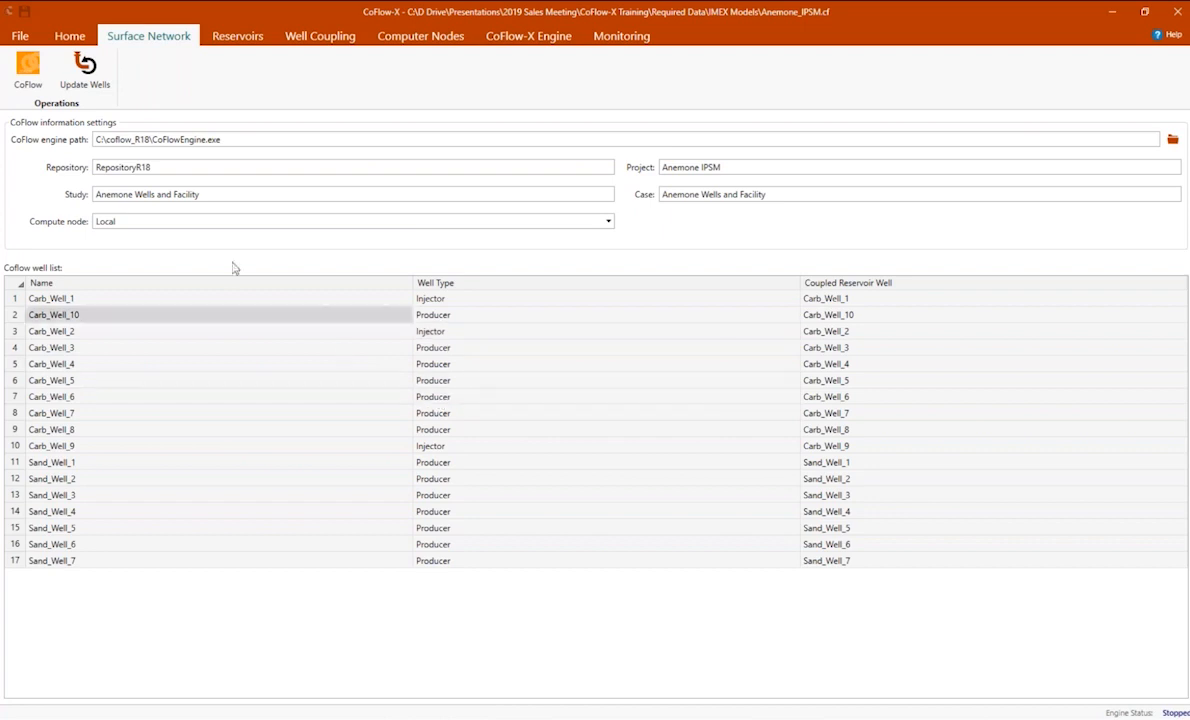
Review the wells and units of the Carbonate and Sandstone reservoirs, and inspect the well coupling table.
{"action": "left_click", "coordinate": [253, 40]}
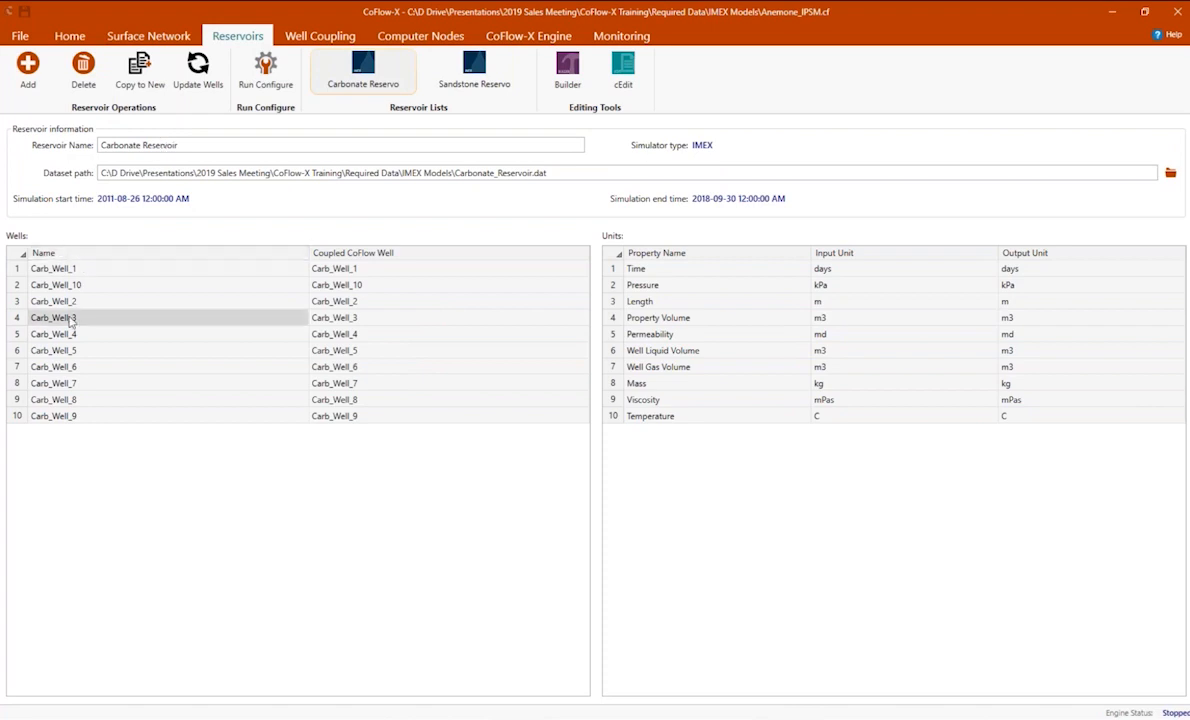
{"action": "left_click", "coordinate": [474, 68]}
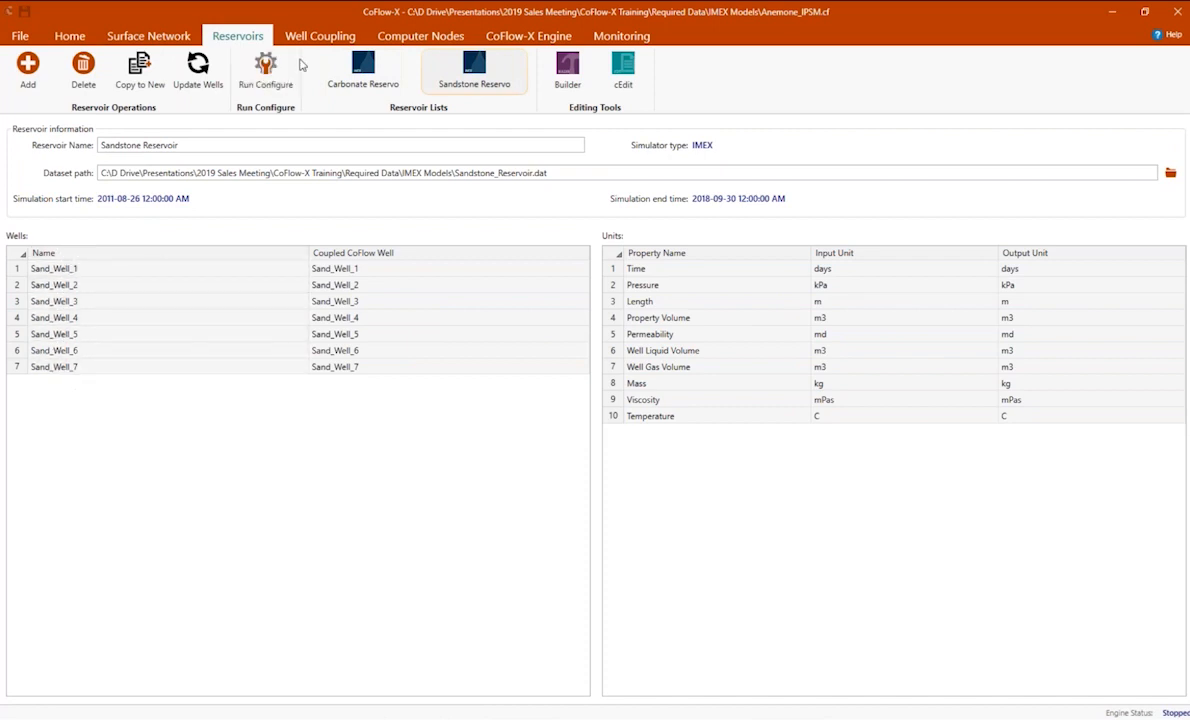
{"action": "left_click", "coordinate": [315, 38]}
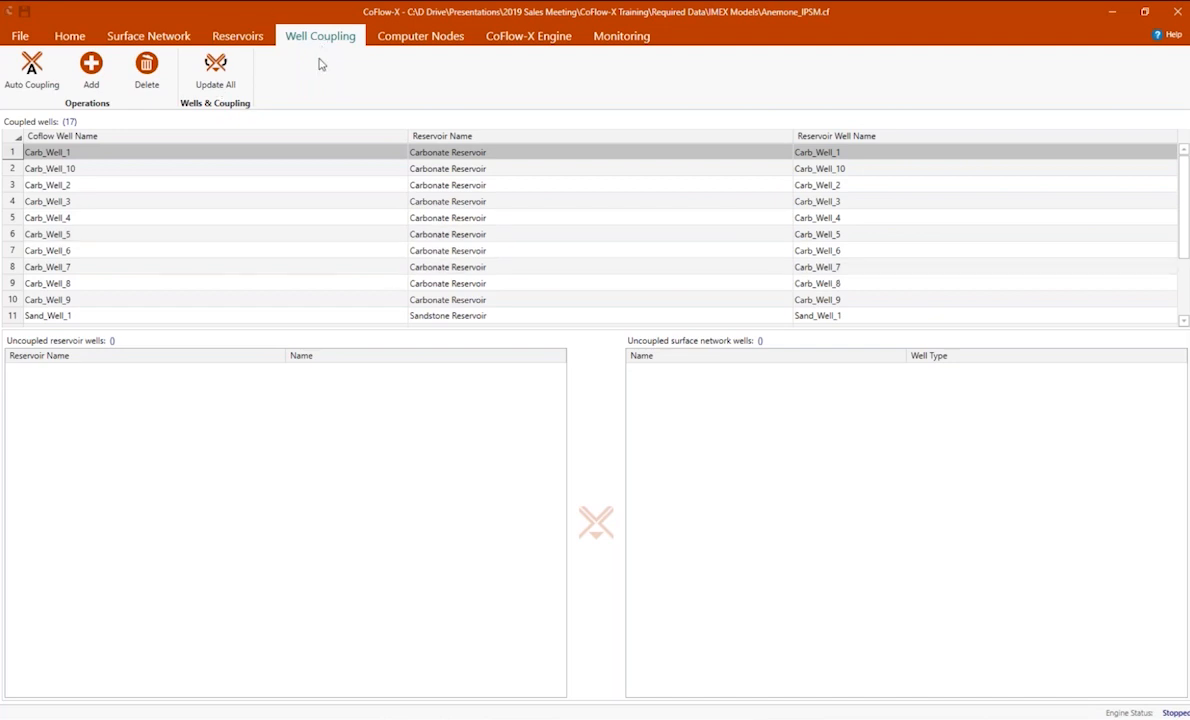
Open the Sandstone Reservoir dataset in cEdit and examine the PVT table under Component Properties.
{"action": "left_click", "coordinate": [239, 40]}
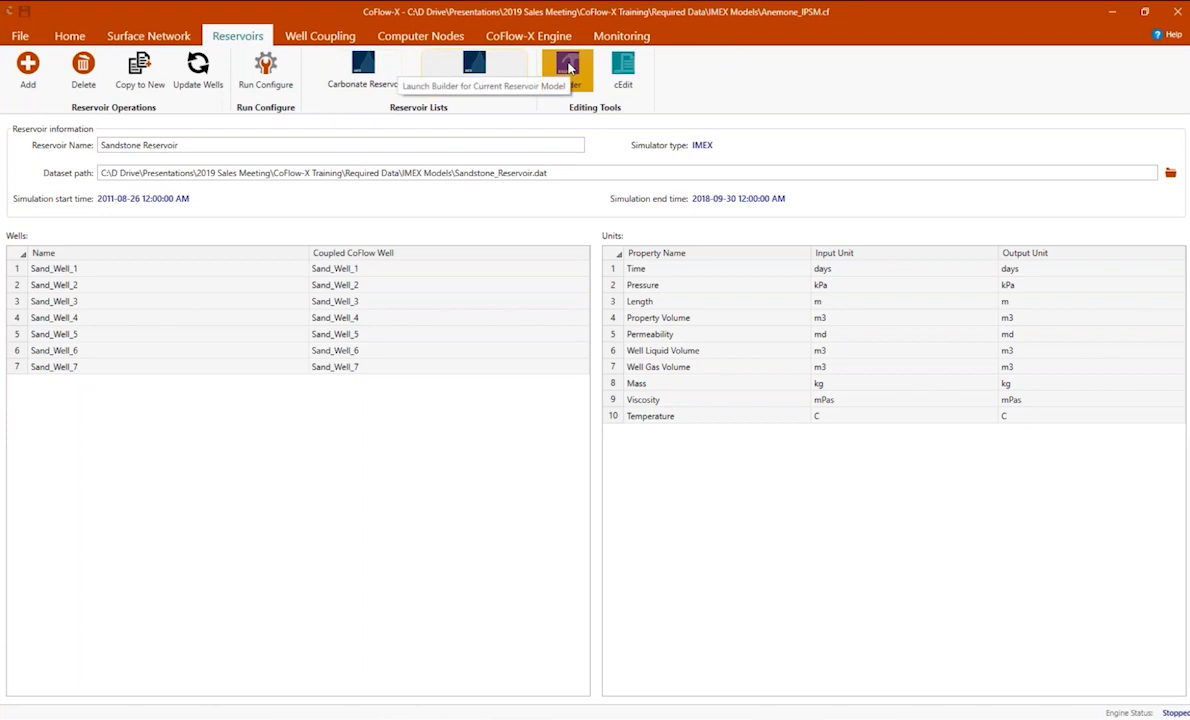
{"action": "left_click", "coordinate": [624, 70]}
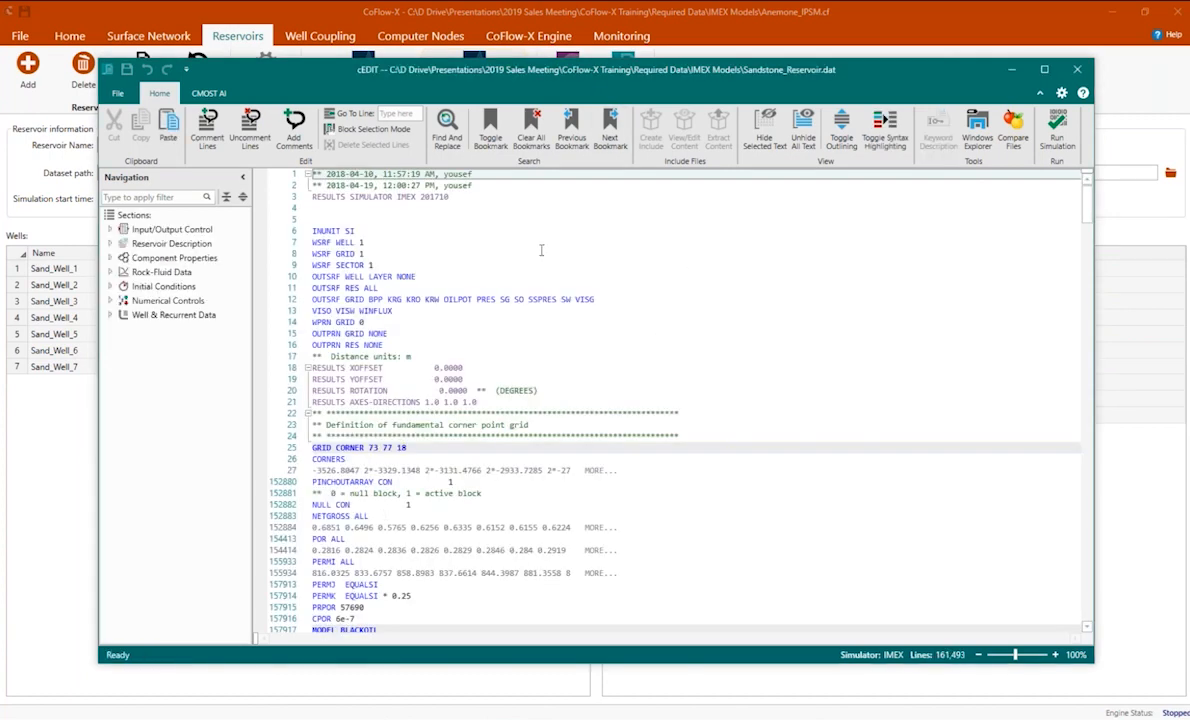
{"action": "left_click", "coordinate": [111, 259]}
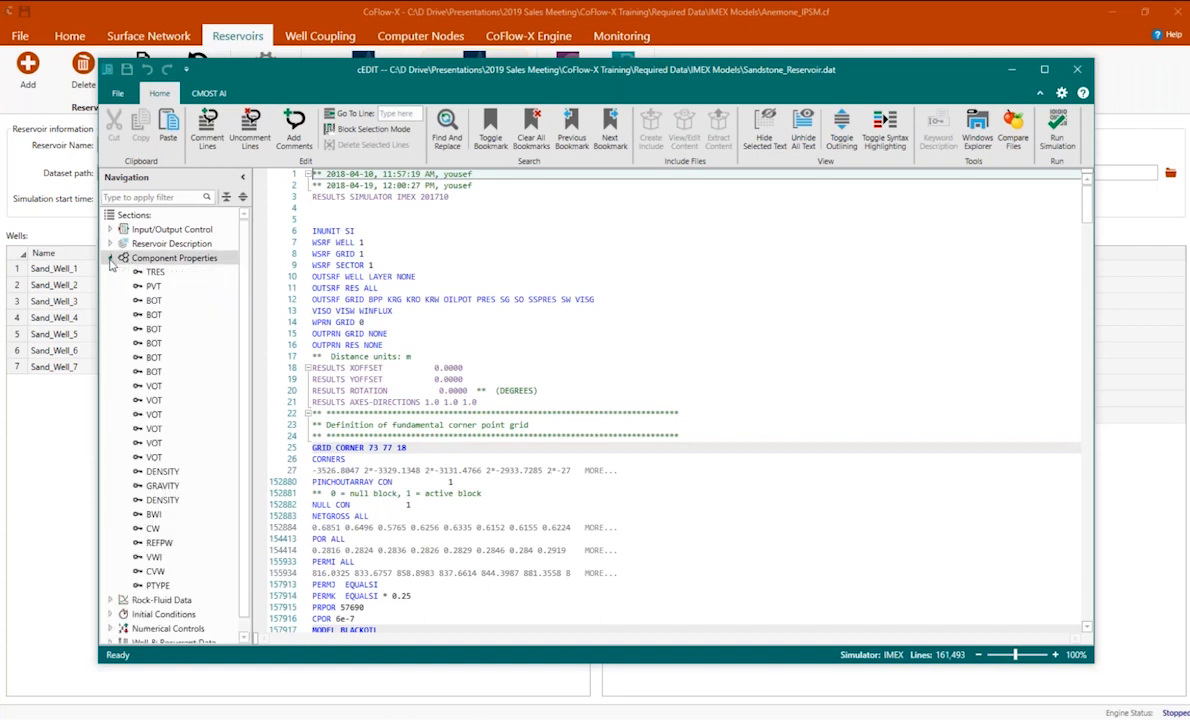
{"action": "left_click", "coordinate": [156, 288]}
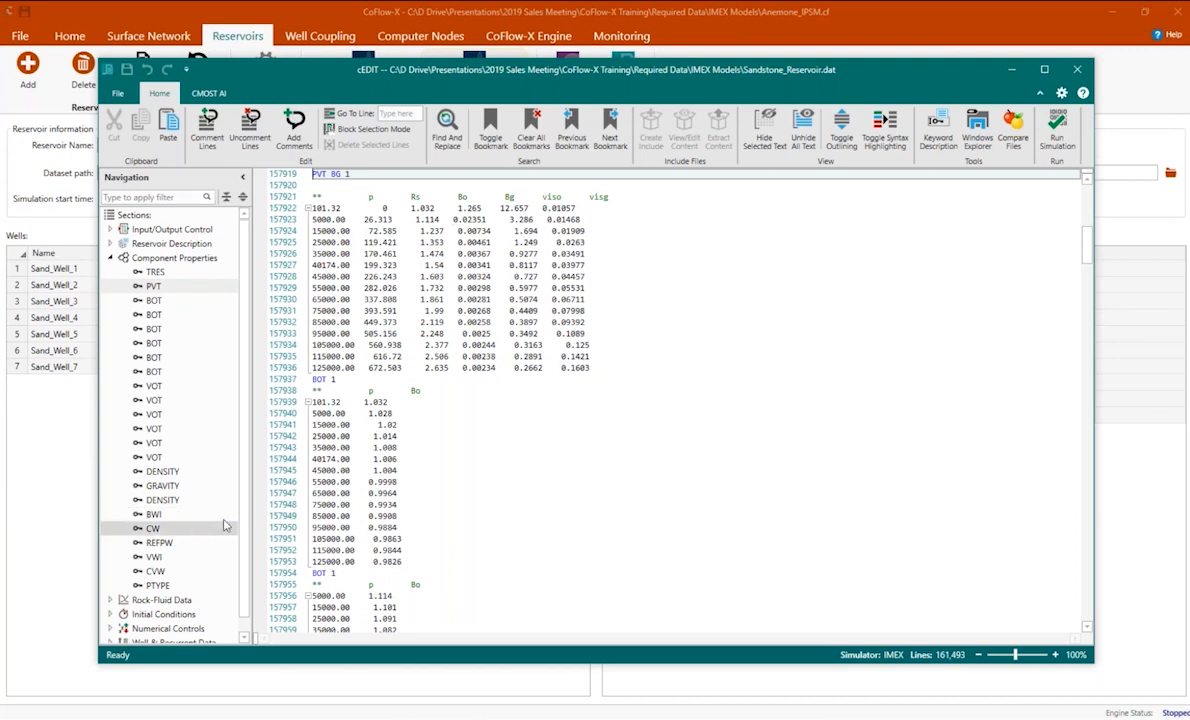
Examine the Sand_Well_1 definition in the dataset's Well & Recurrent Data, then close the file and cEdit.
{"action": "scroll", "coordinate": [220, 490], "scroll_direction": "down", "scroll_amount": 1}
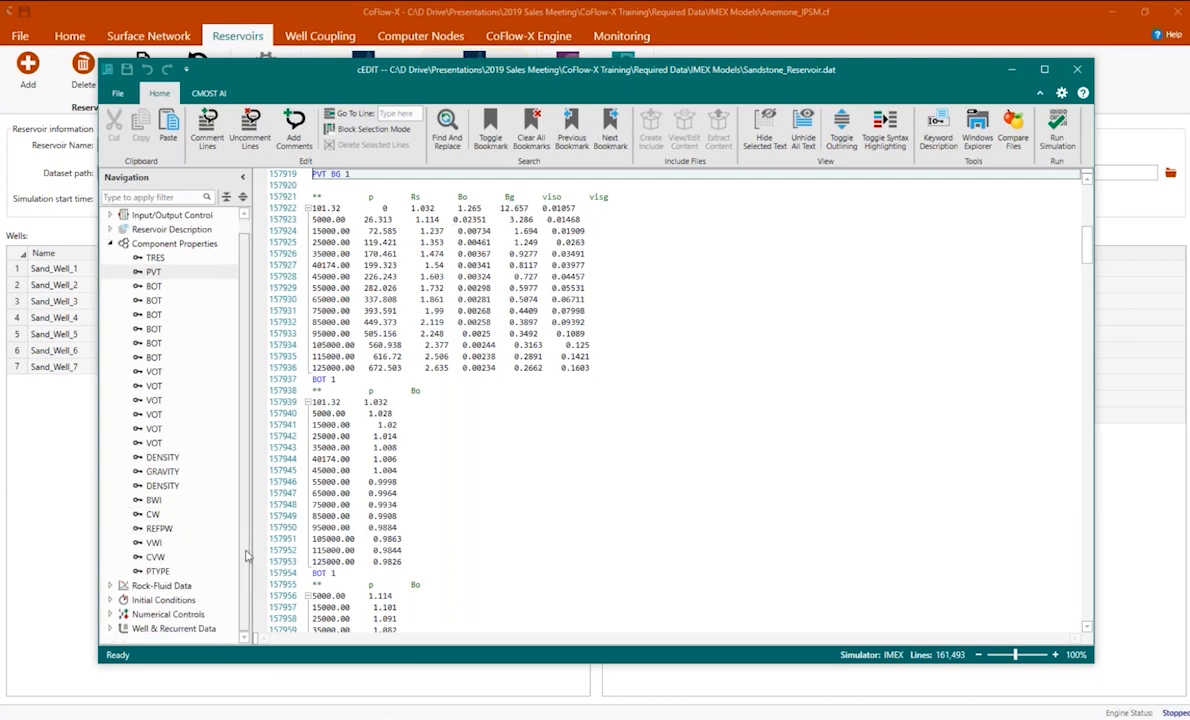
{"action": "left_click", "coordinate": [110, 629]}
{"action": "scroll", "coordinate": [243, 568], "scroll_direction": "down", "scroll_amount": 2}
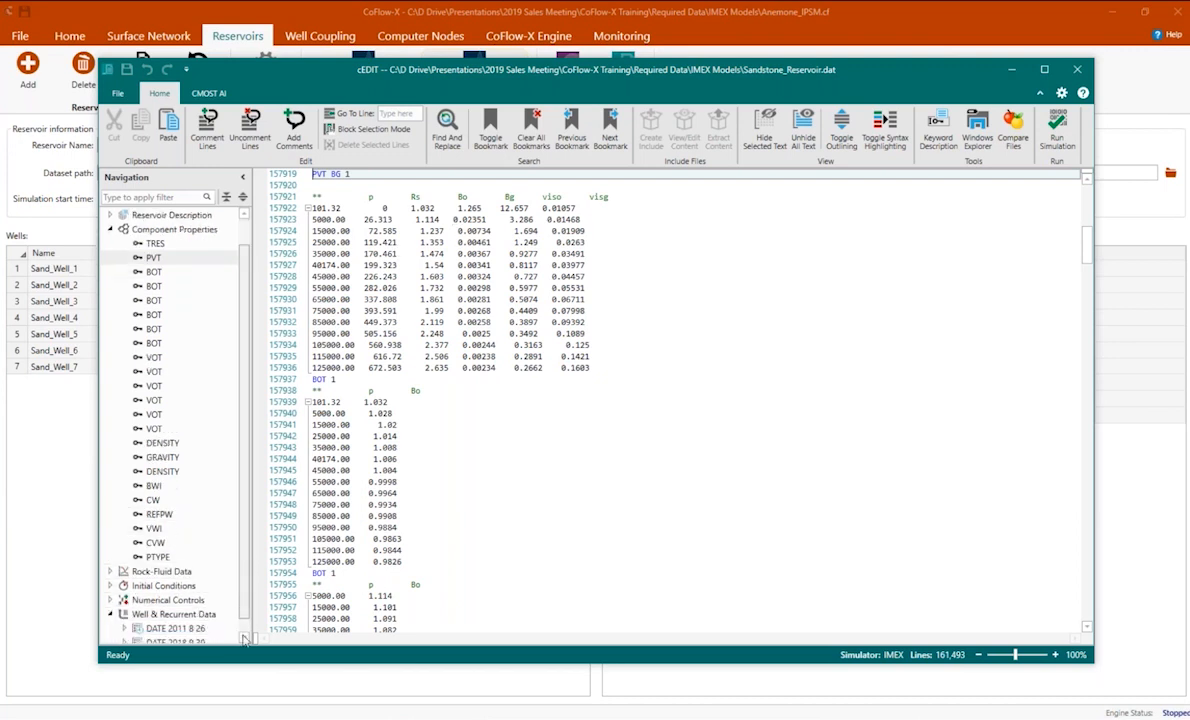
{"action": "left_click", "coordinate": [139, 600]}
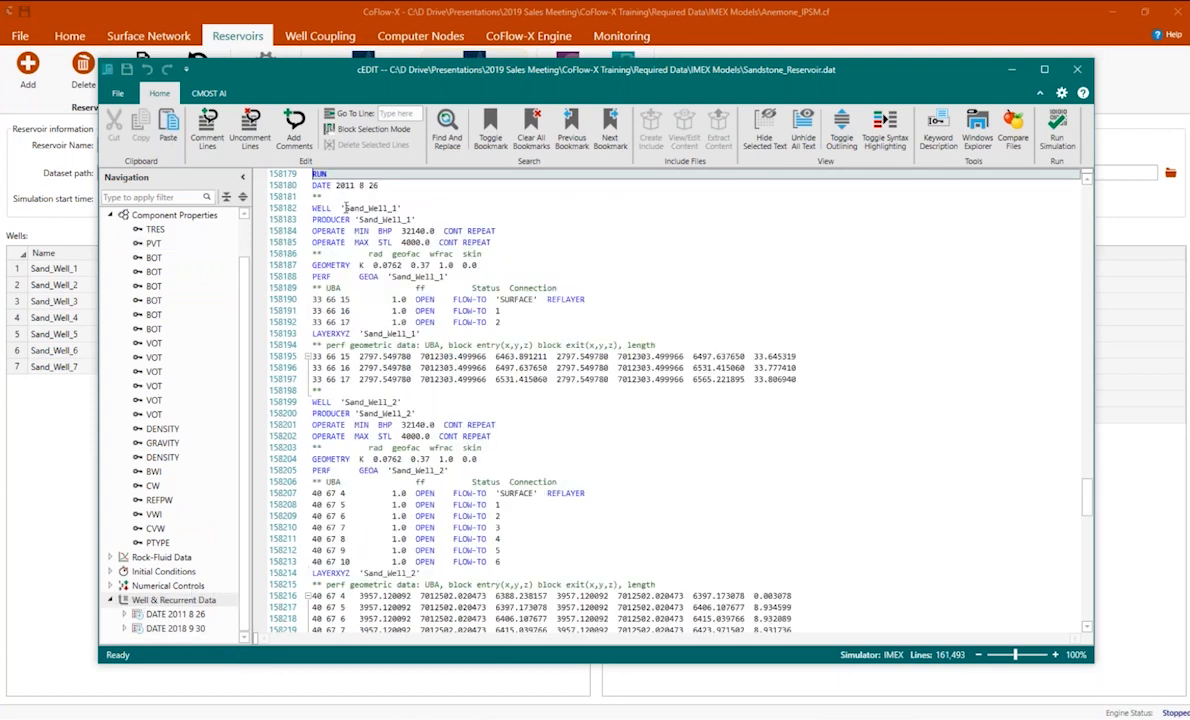
{"action": "left_click_drag", "start_coordinate": [345, 207], "coordinate": [392, 207]}
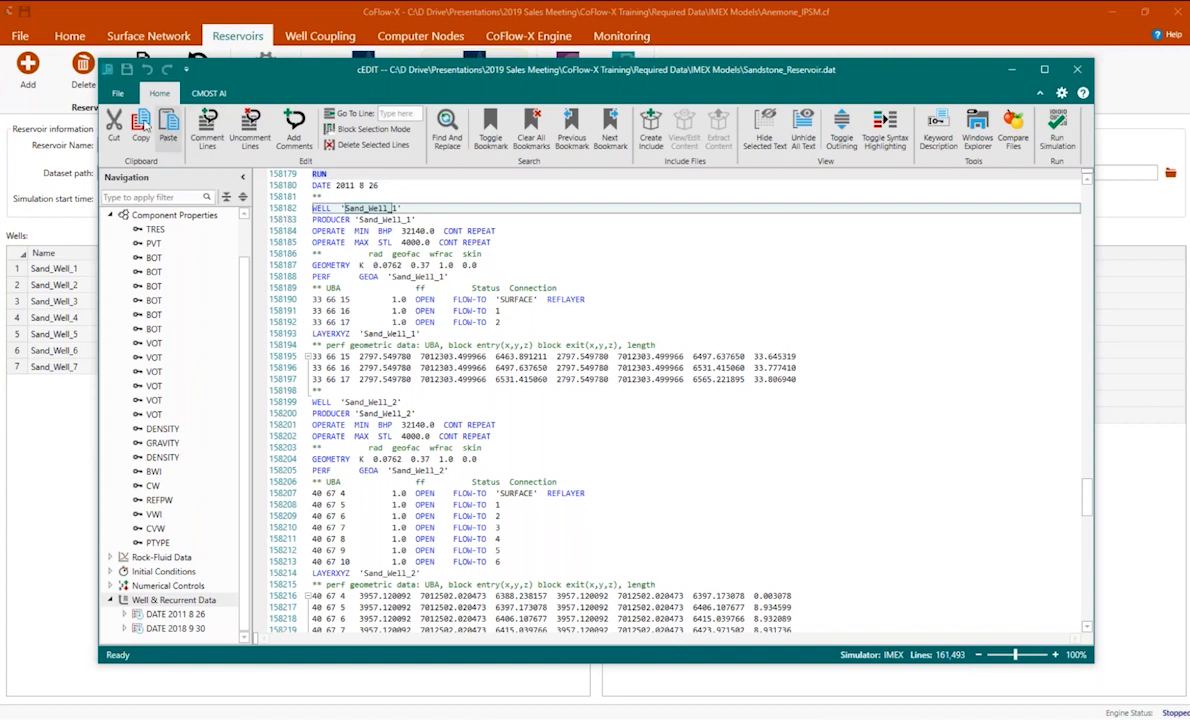
{"action": "left_click", "coordinate": [117, 95]}
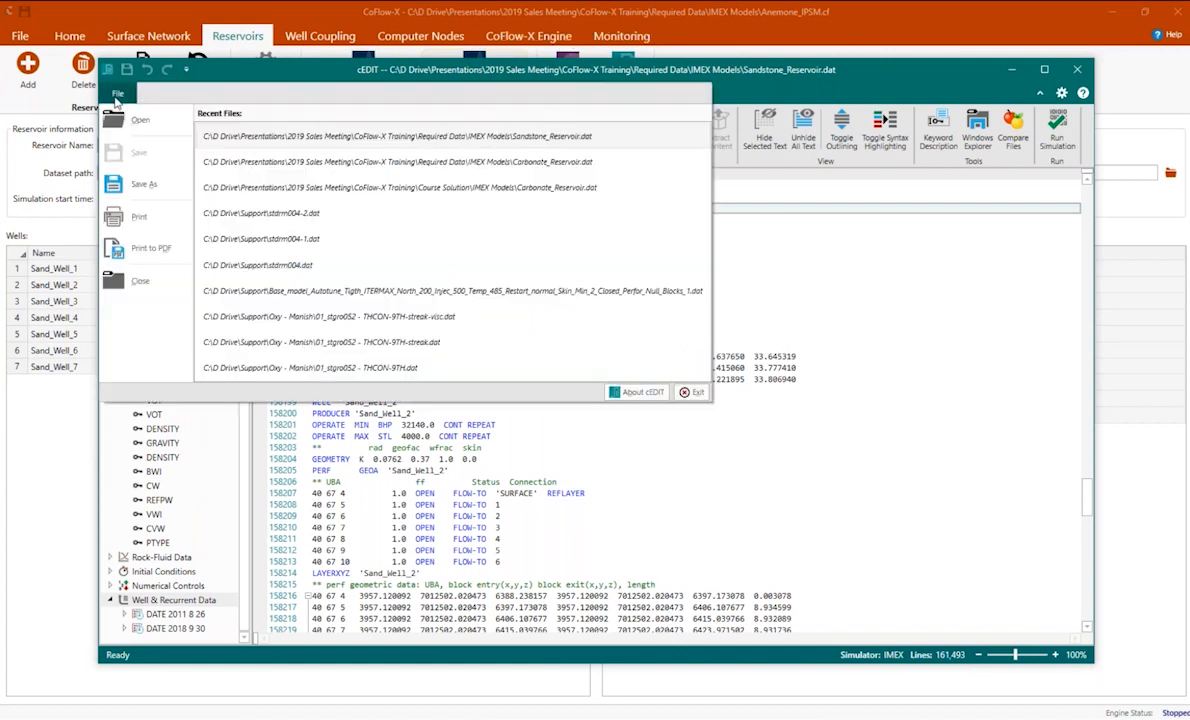
{"action": "left_click", "coordinate": [142, 268]}
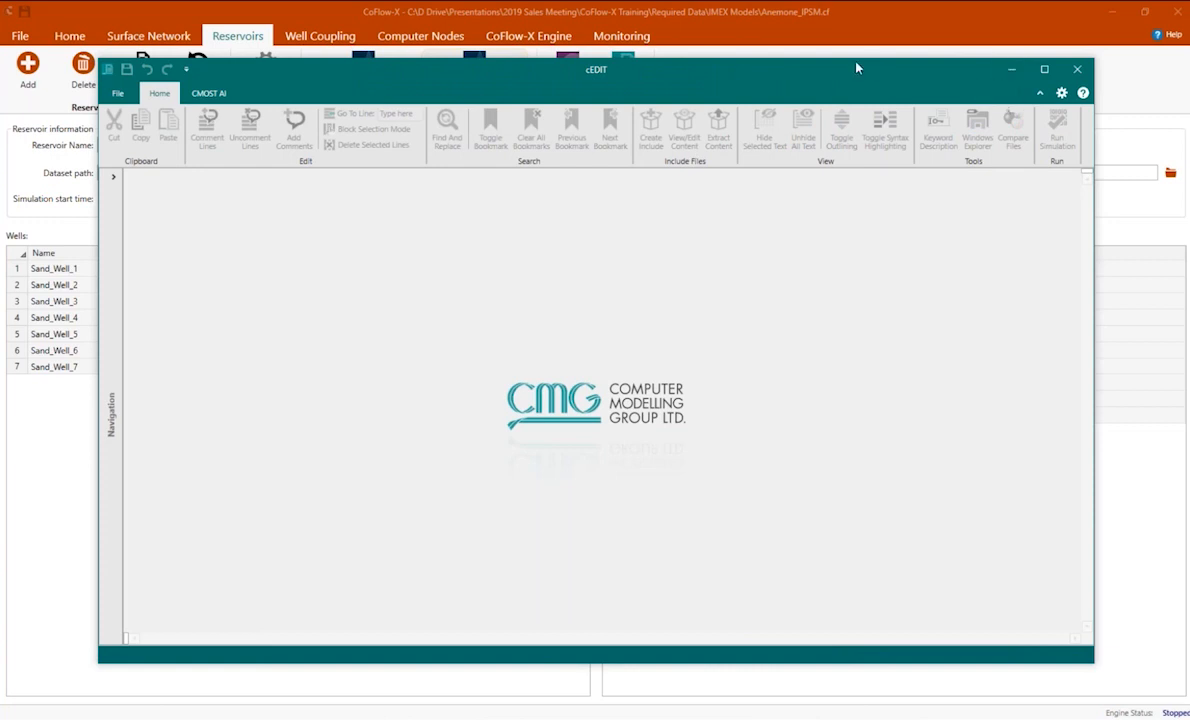
{"action": "left_click", "coordinate": [1077, 69]}
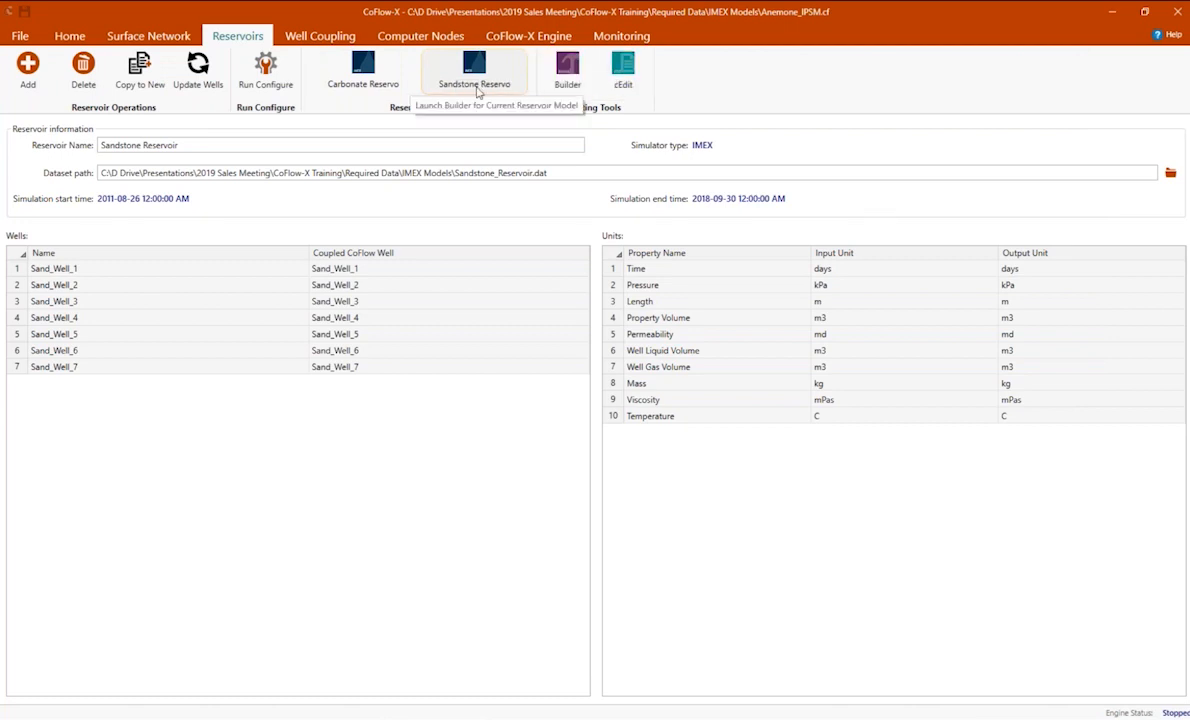
Revisit the surface network well list, and check the CoFlow-X engine's coupling start time, stop time and maximum frequency.
{"action": "mouse_move", "coordinate": [475, 70]}
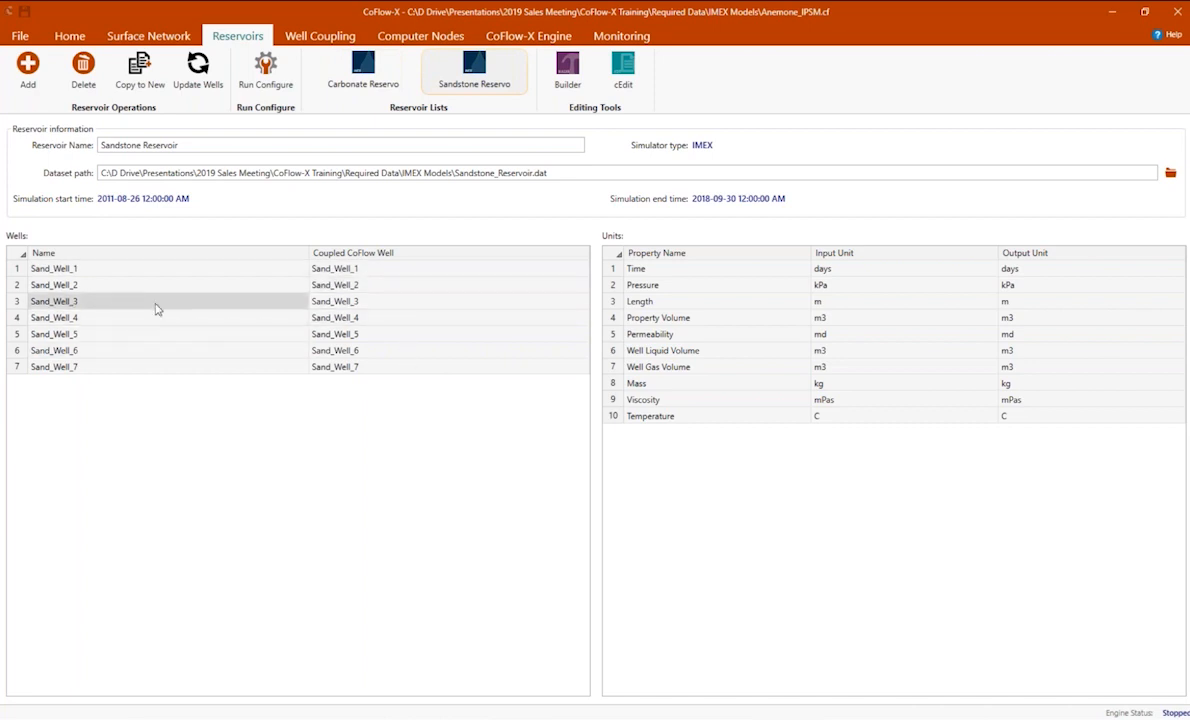
{"action": "left_click", "coordinate": [133, 37]}
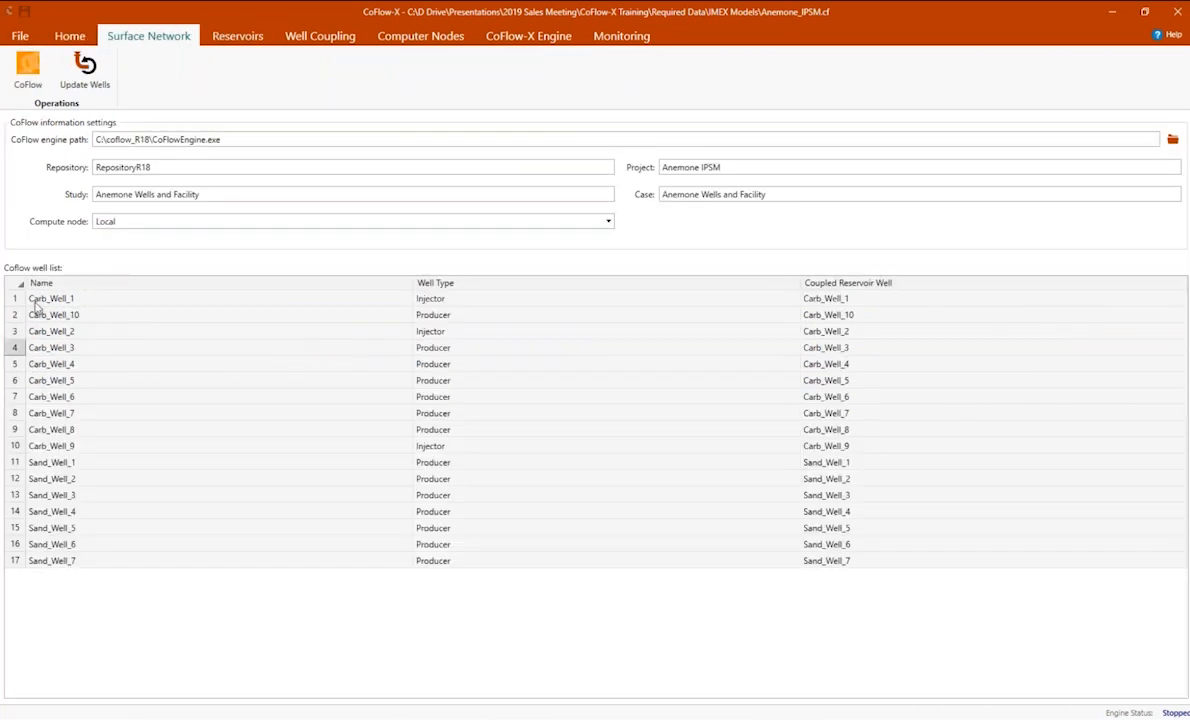
{"action": "left_click", "coordinate": [530, 40]}
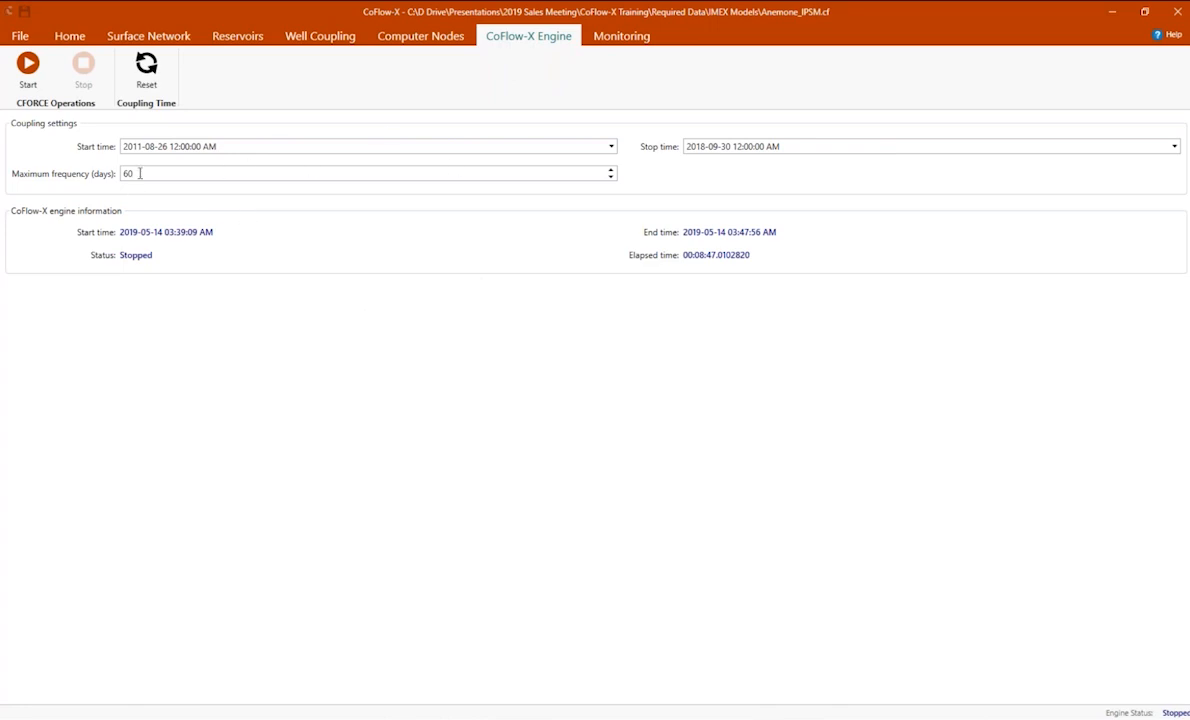
{"action": "left_click_drag", "start_coordinate": [141, 172], "coordinate": [122, 175]}
Review the CoFlow-X run log and the Carbonate Reservoir log, marking its CPU and elapsed times.
{"action": "left_click", "coordinate": [626, 40]}
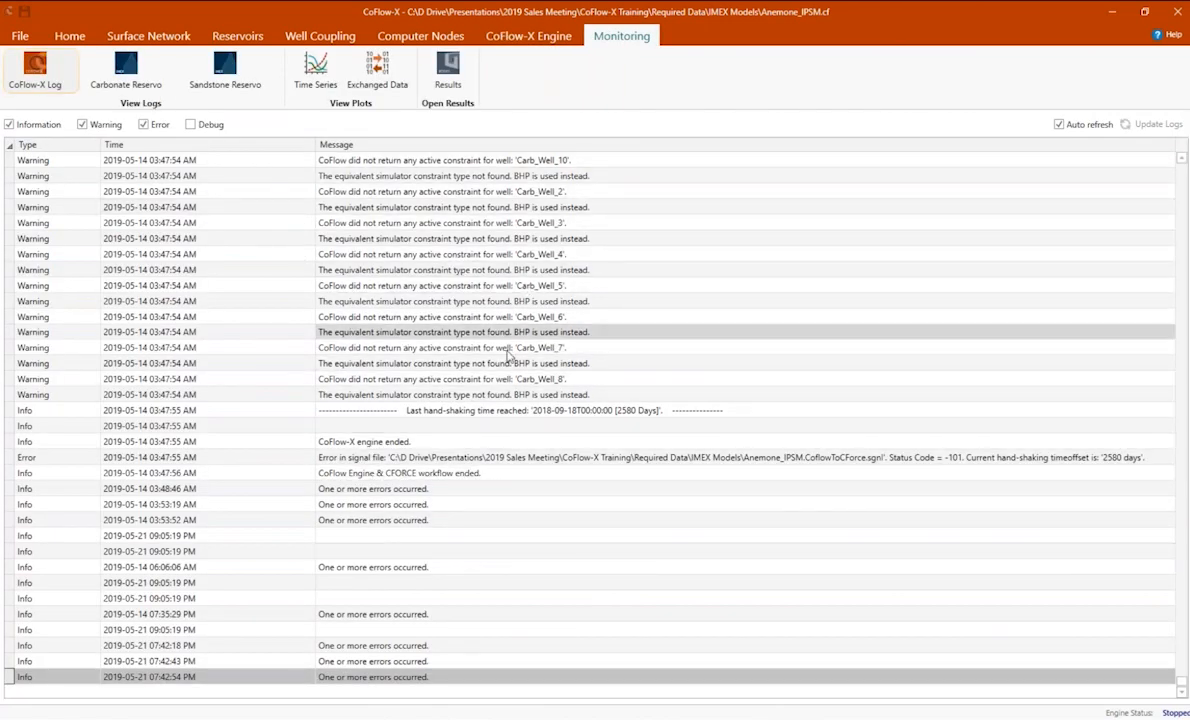
{"action": "left_click", "coordinate": [140, 72]}
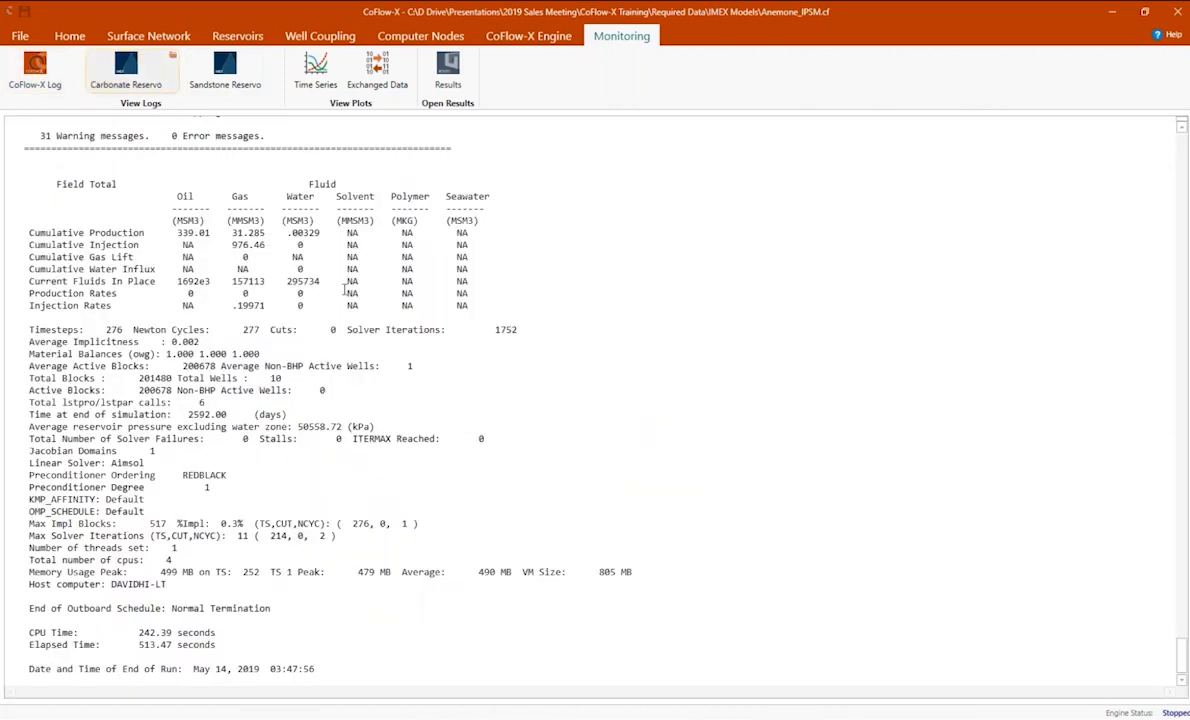
{"action": "left_click_drag", "start_coordinate": [233, 644], "coordinate": [19, 632]}
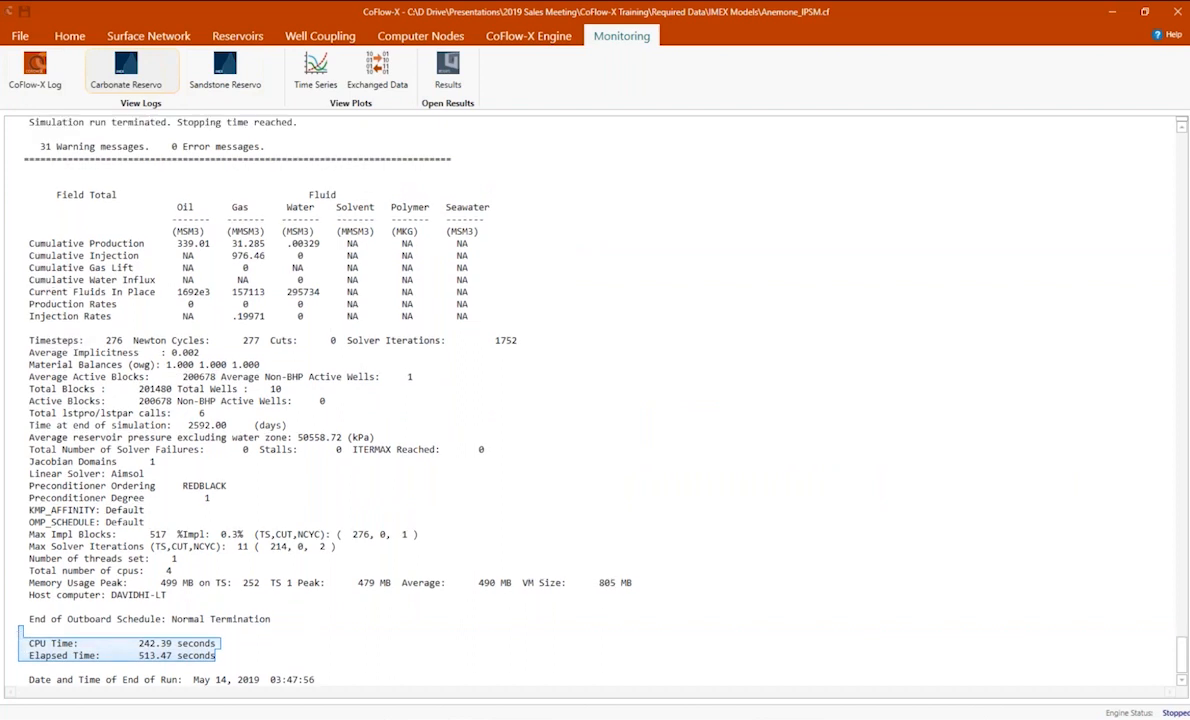
Read the Sandstone Reservoir log from the time step summaries to the final field totals and run times.
{"action": "left_click", "coordinate": [222, 70]}
{"action": "scroll", "coordinate": [340, 360], "scroll_direction": "up", "scroll_amount": 20}
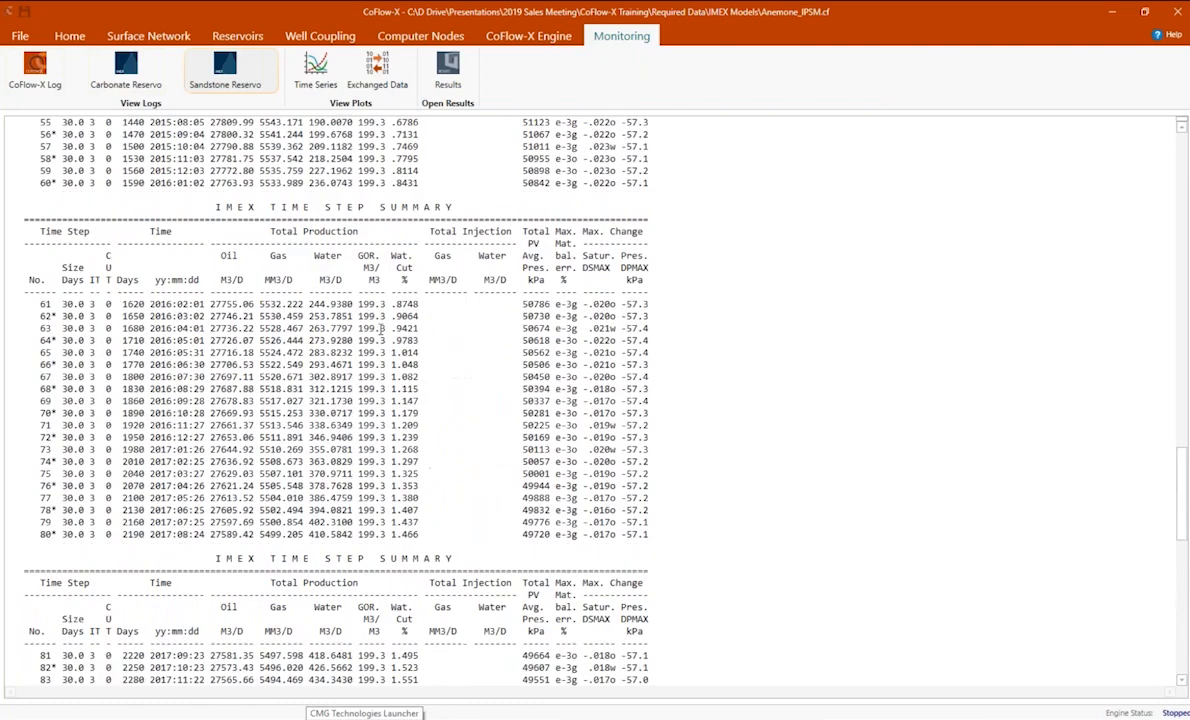
{"action": "scroll", "coordinate": [381, 329], "scroll_direction": "down", "scroll_amount": 20}
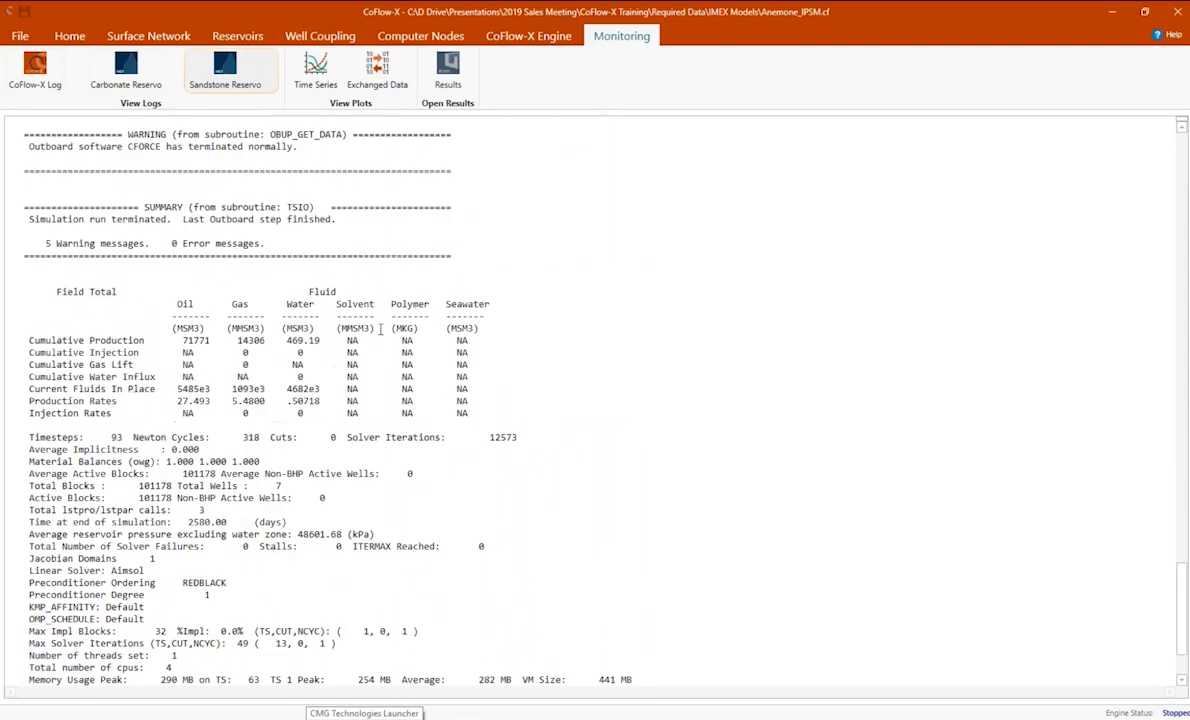
{"action": "scroll", "coordinate": [381, 329], "scroll_direction": "down", "scroll_amount": 3}
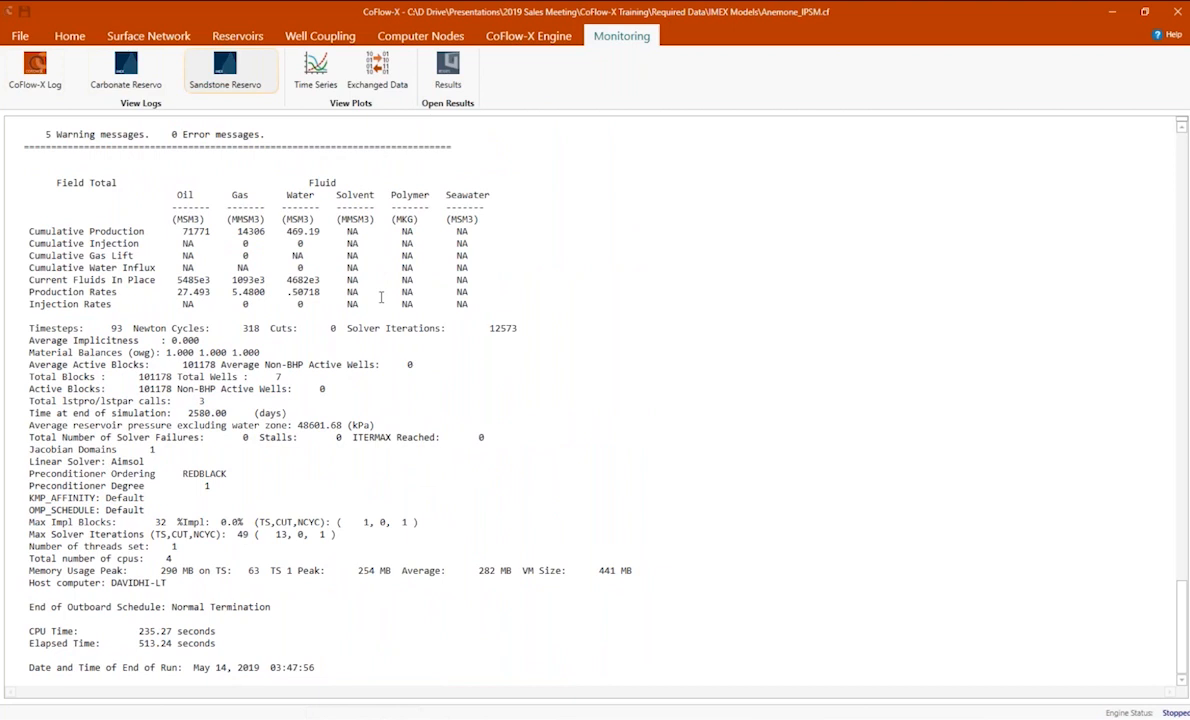
Show the time series plots, check the available reservoirs and wells, and plot the STO Rate for Sand_Well_2 in the Sandstone Reservoir.
{"action": "left_click", "coordinate": [320, 82]}
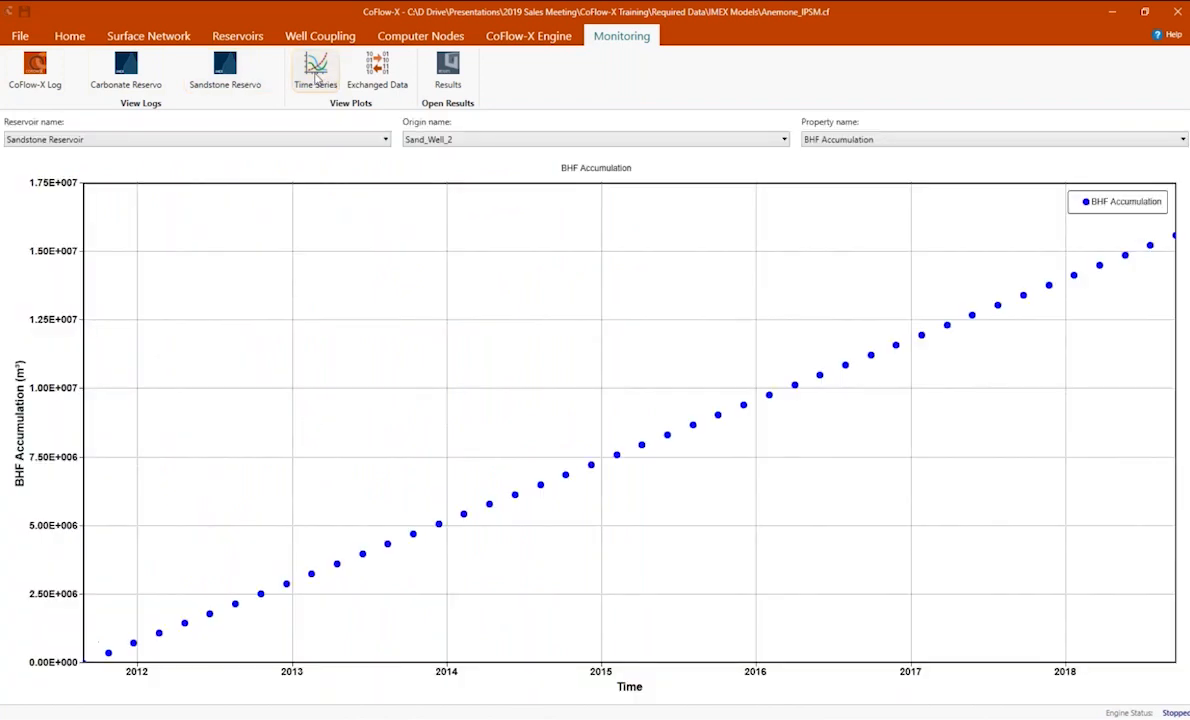
{"action": "left_click", "coordinate": [386, 140]}
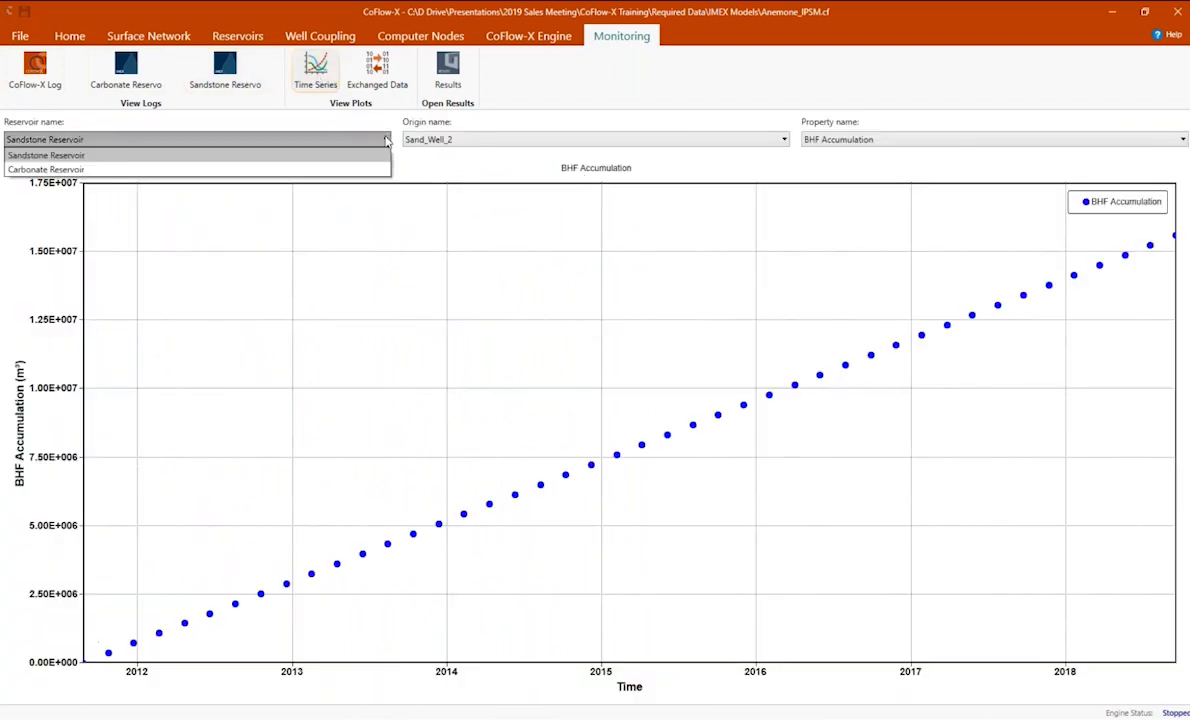
{"action": "left_click", "coordinate": [386, 140]}
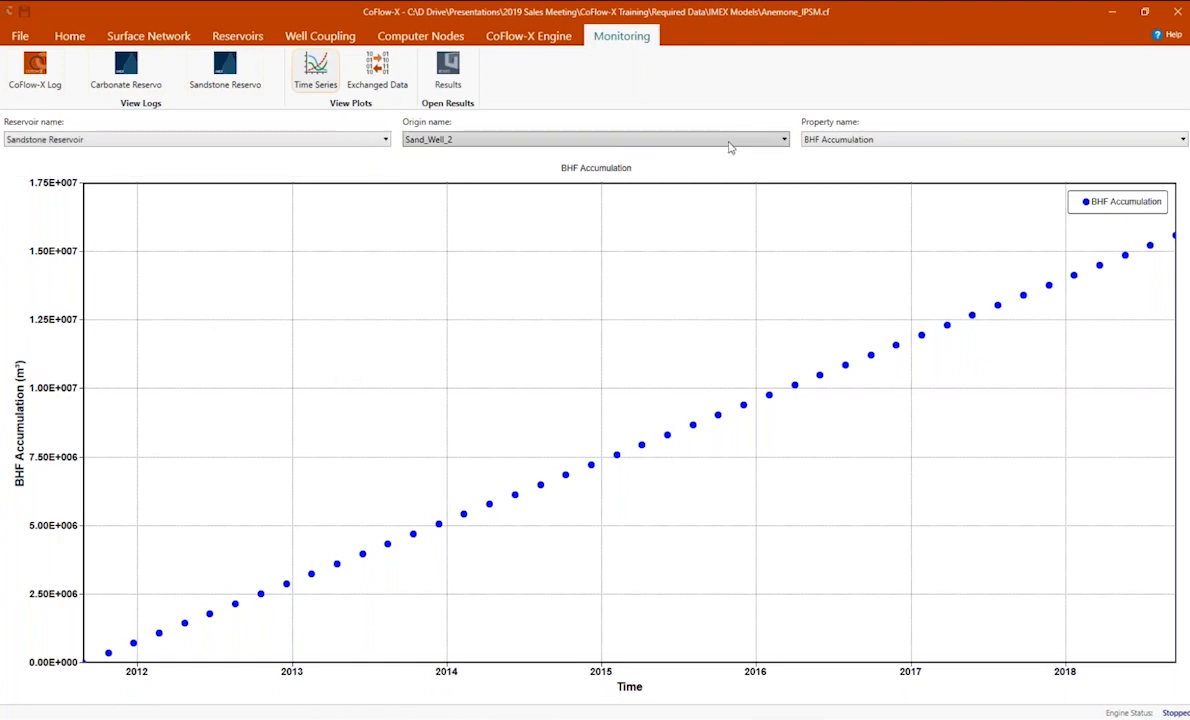
{"action": "left_click", "coordinate": [784, 140]}
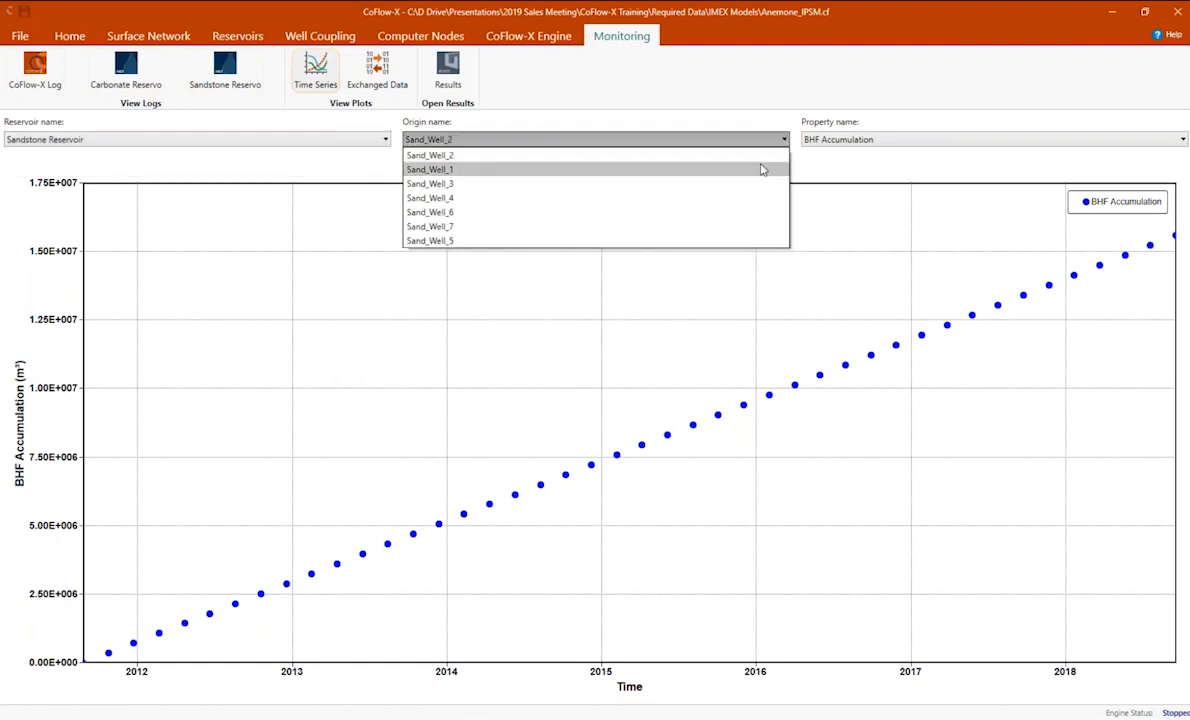
{"action": "left_click", "coordinate": [785, 142]}
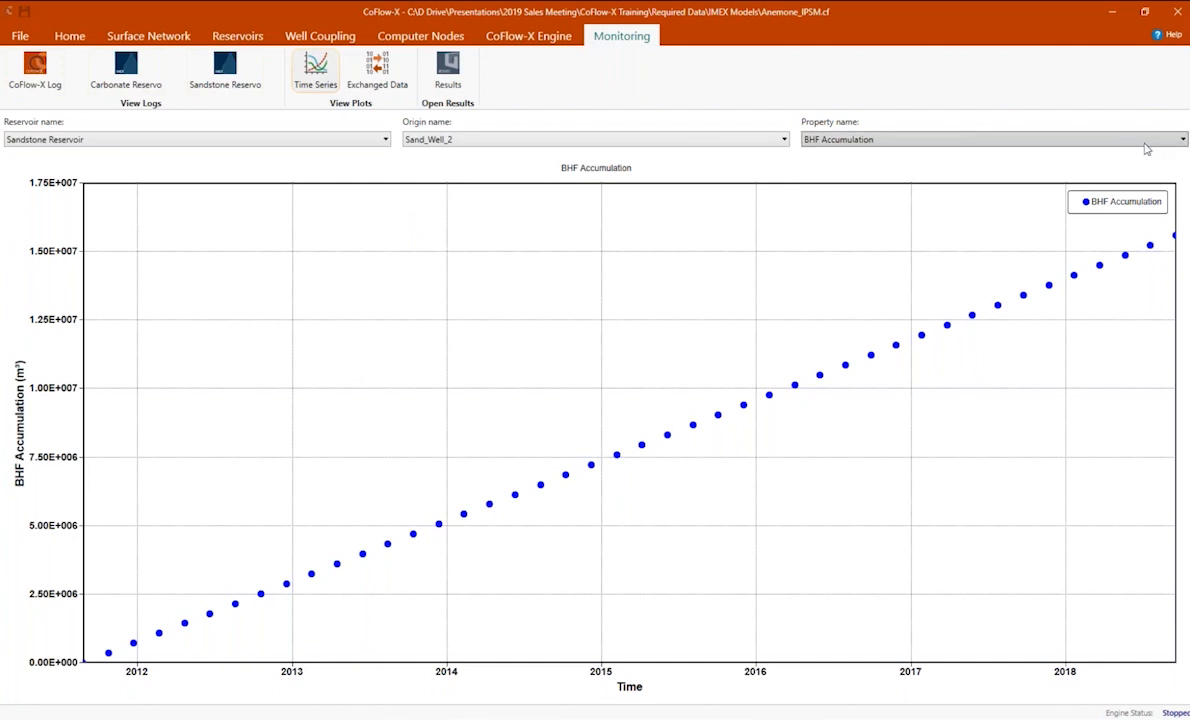
{"action": "left_click", "coordinate": [1182, 141]}
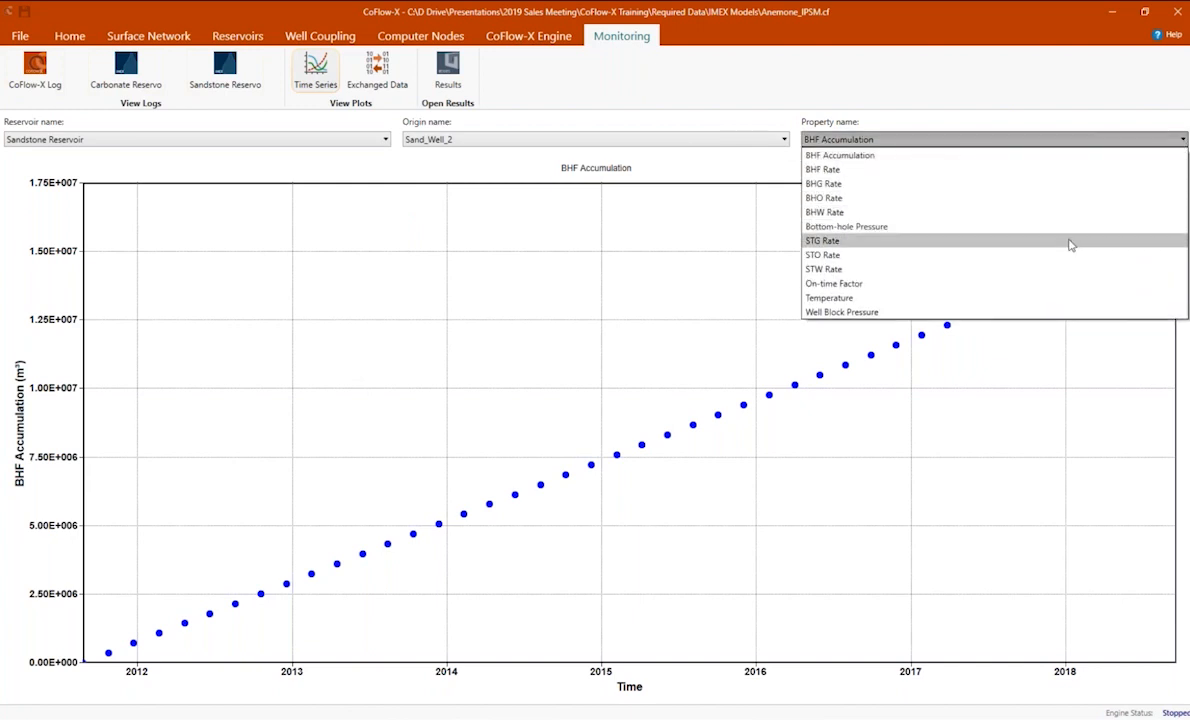
{"action": "left_click", "coordinate": [1068, 259]}
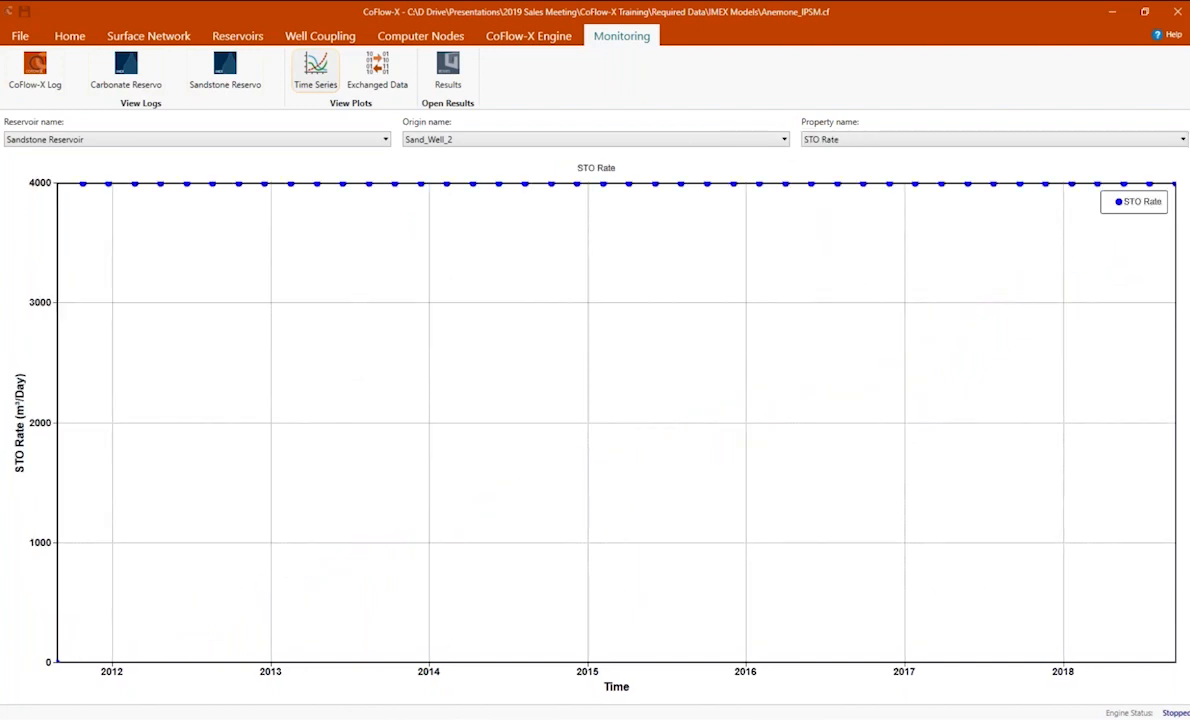
Plot the STG Rate and the BHF Rate over time for Sand_Well_2.
{"action": "left_click", "coordinate": [1183, 141]}
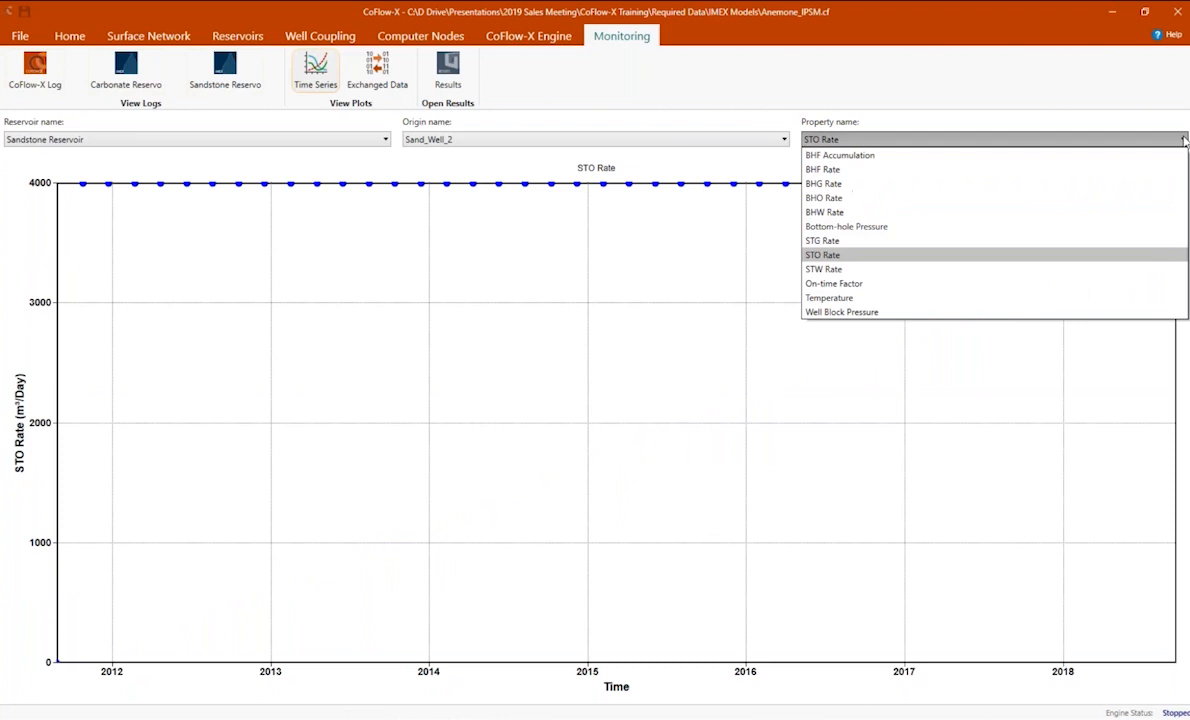
{"action": "left_click", "coordinate": [1082, 246]}
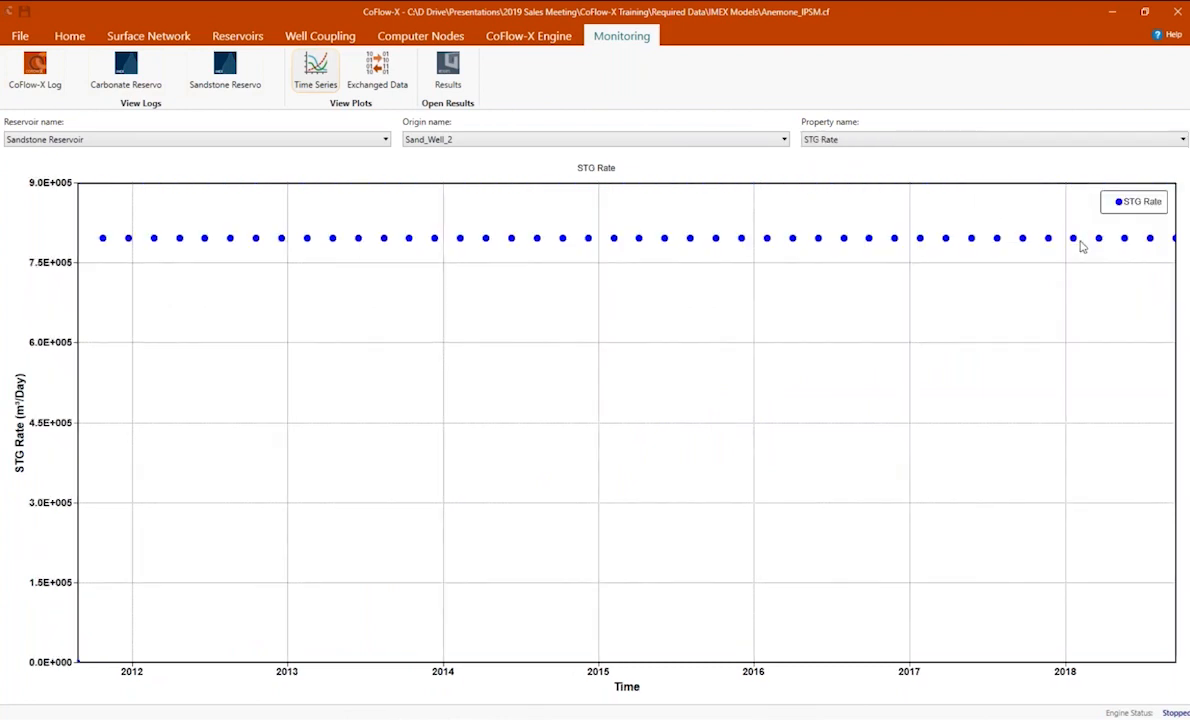
{"action": "left_click", "coordinate": [1181, 139]}
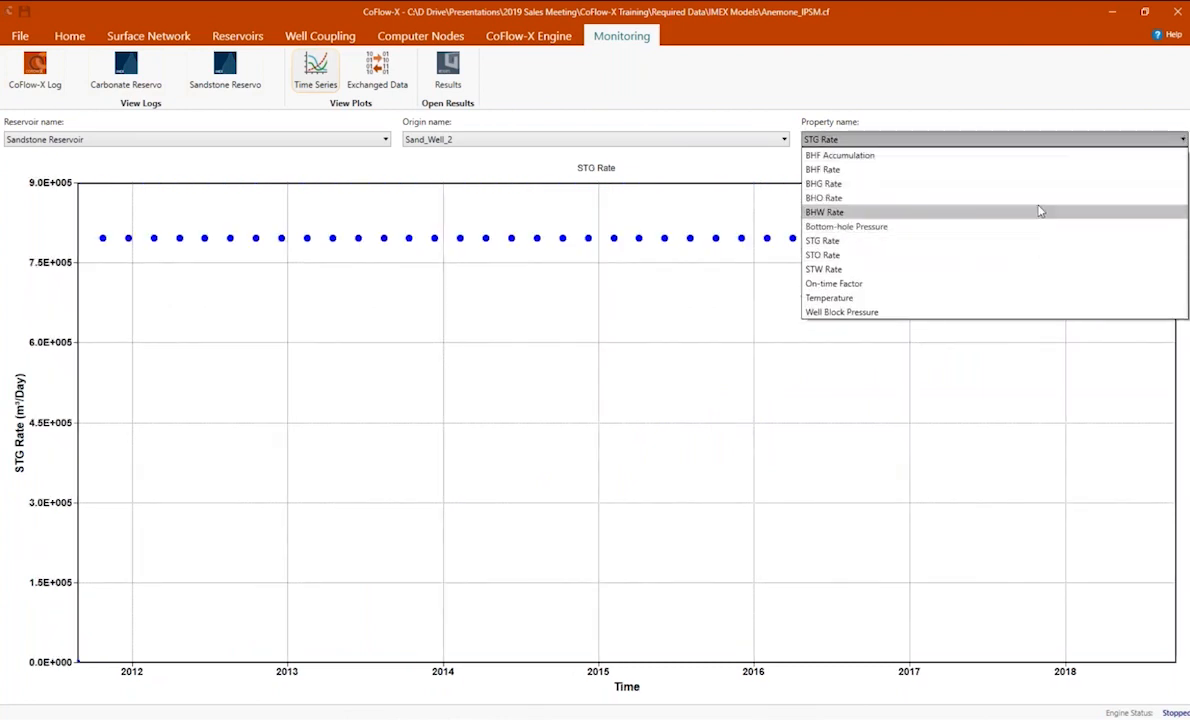
{"action": "left_click", "coordinate": [1047, 170]}
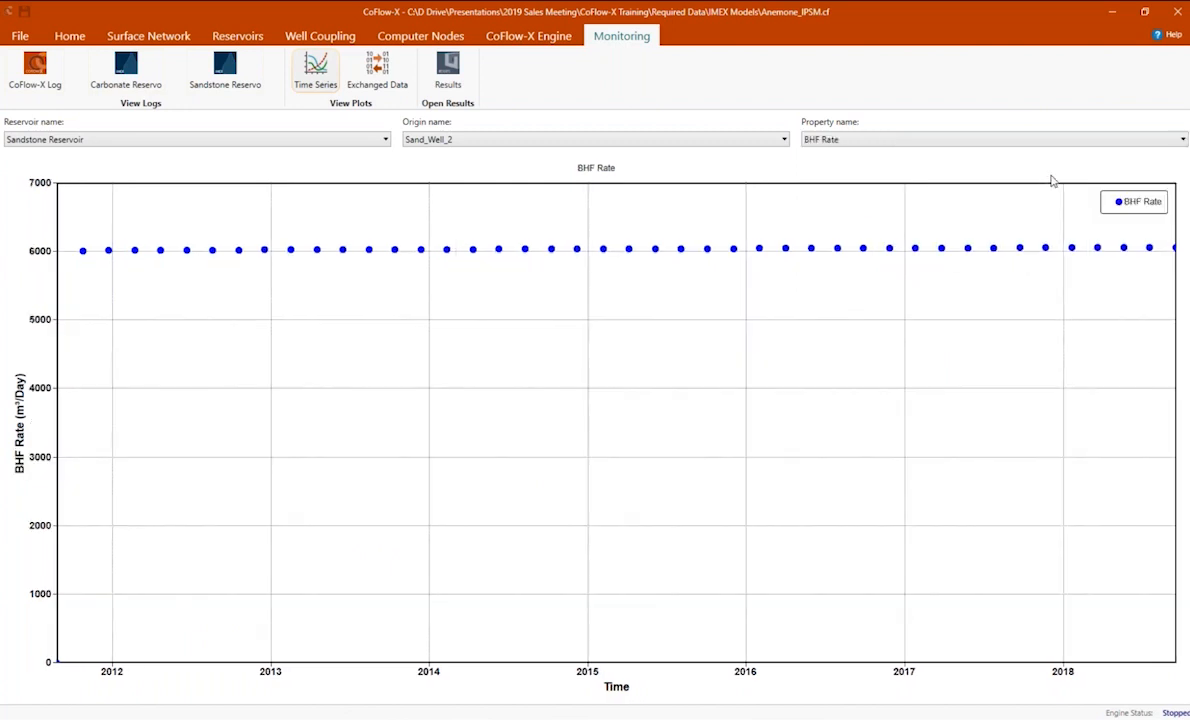
Plot the Bottom-hole Pressure time series for Sand_Well_2 and for Sand_Well_1.
{"action": "left_click", "coordinate": [1181, 139]}
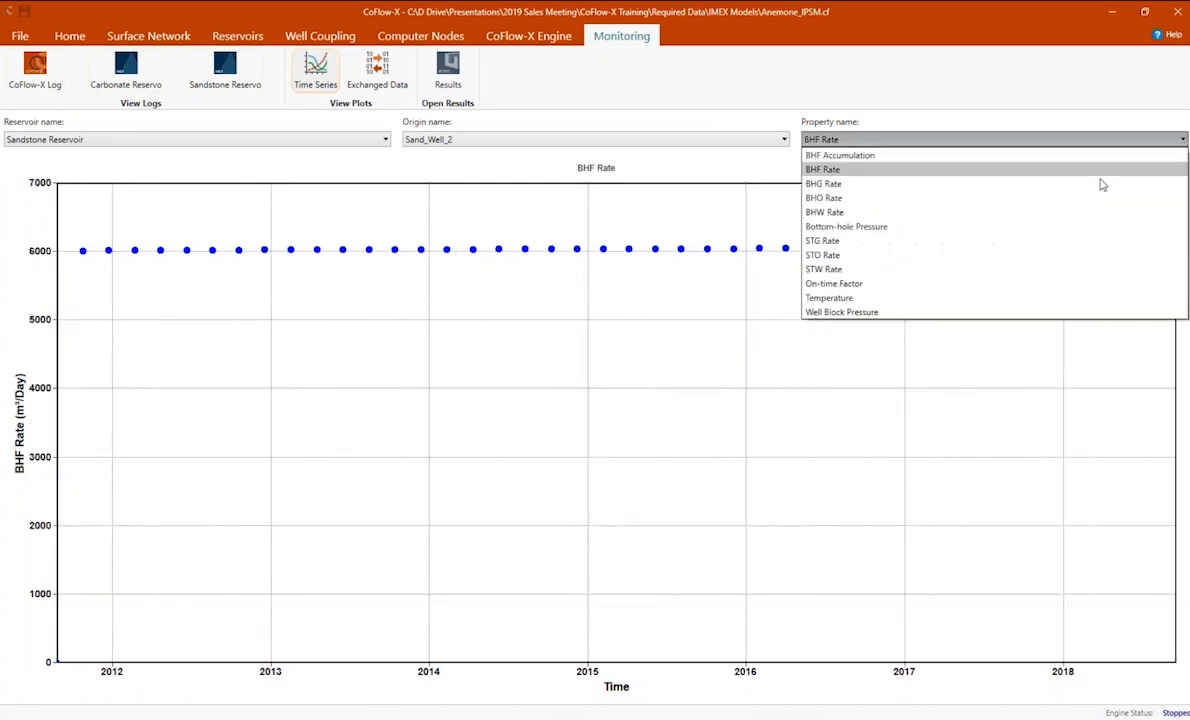
{"action": "left_click", "coordinate": [1035, 232]}
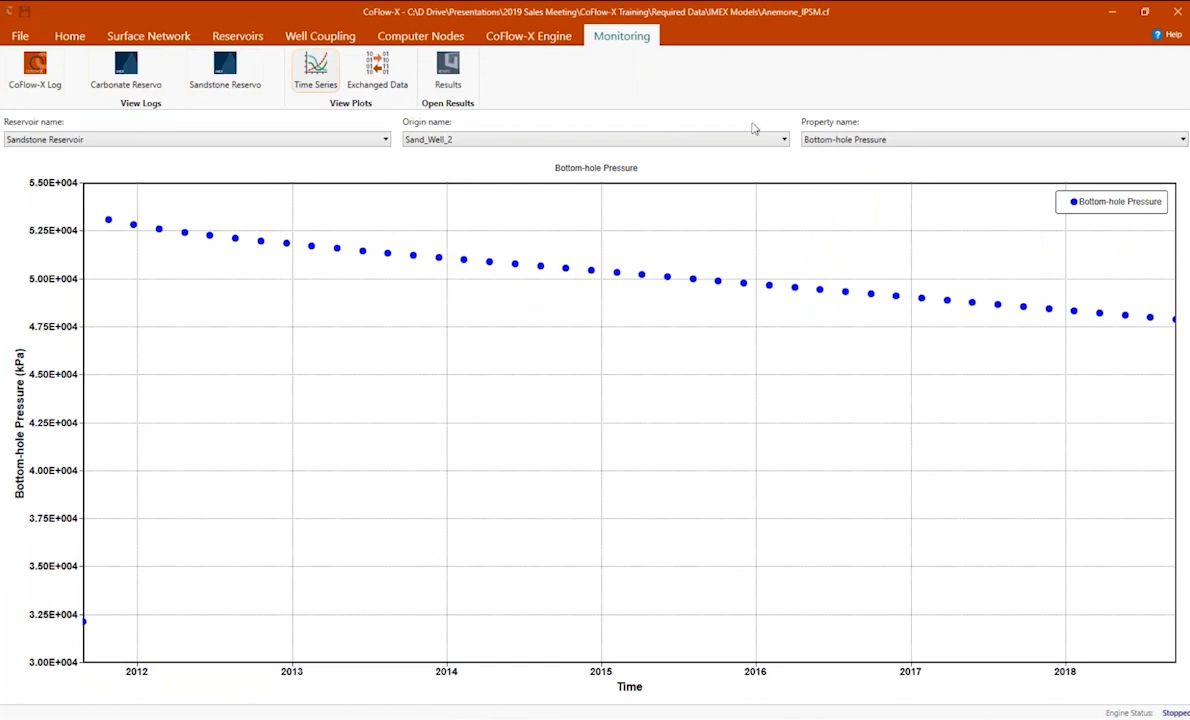
{"action": "left_click", "coordinate": [785, 139]}
{"action": "left_click", "coordinate": [736, 173]}
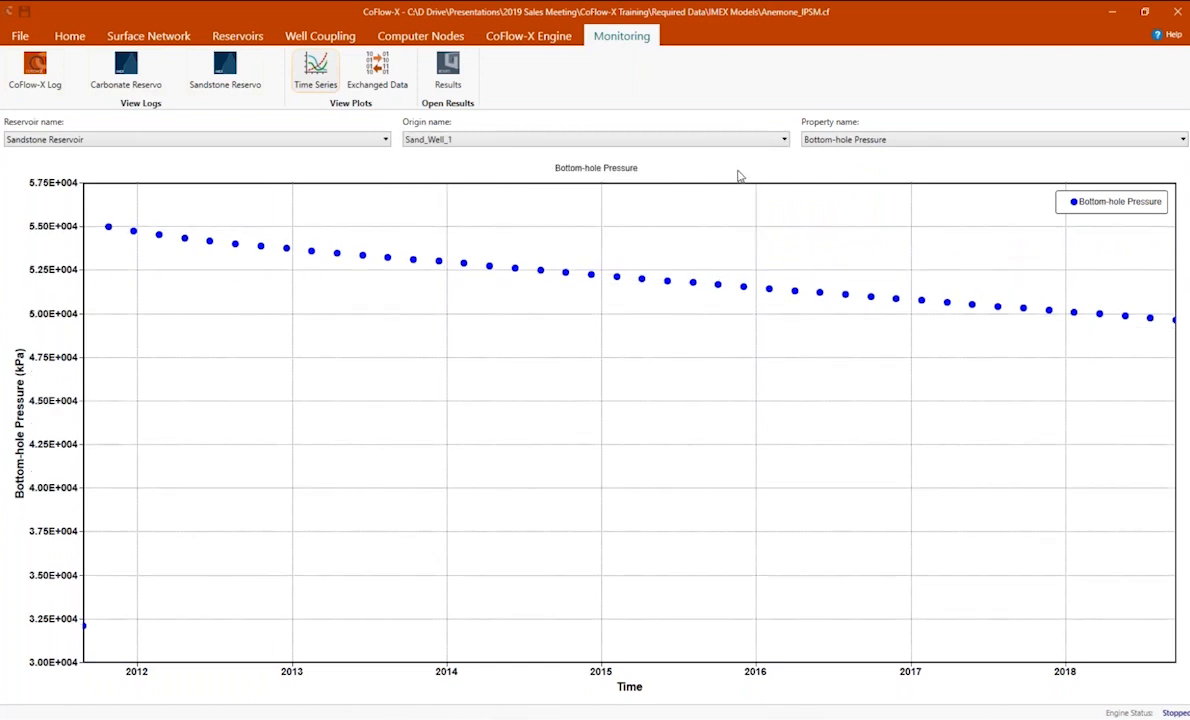
{"action": "left_click", "coordinate": [377, 68]}
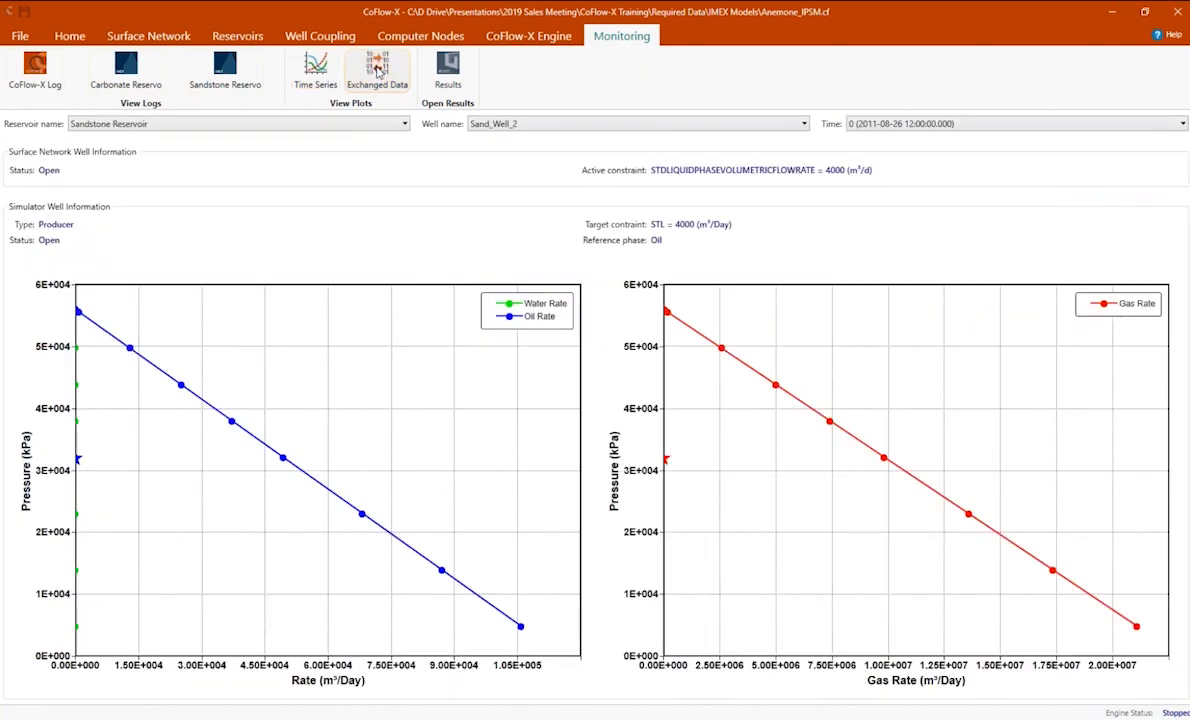
{"action": "left_click", "coordinate": [405, 123]}
{"action": "left_click", "coordinate": [398, 139]}
{"action": "left_click", "coordinate": [1184, 121]}
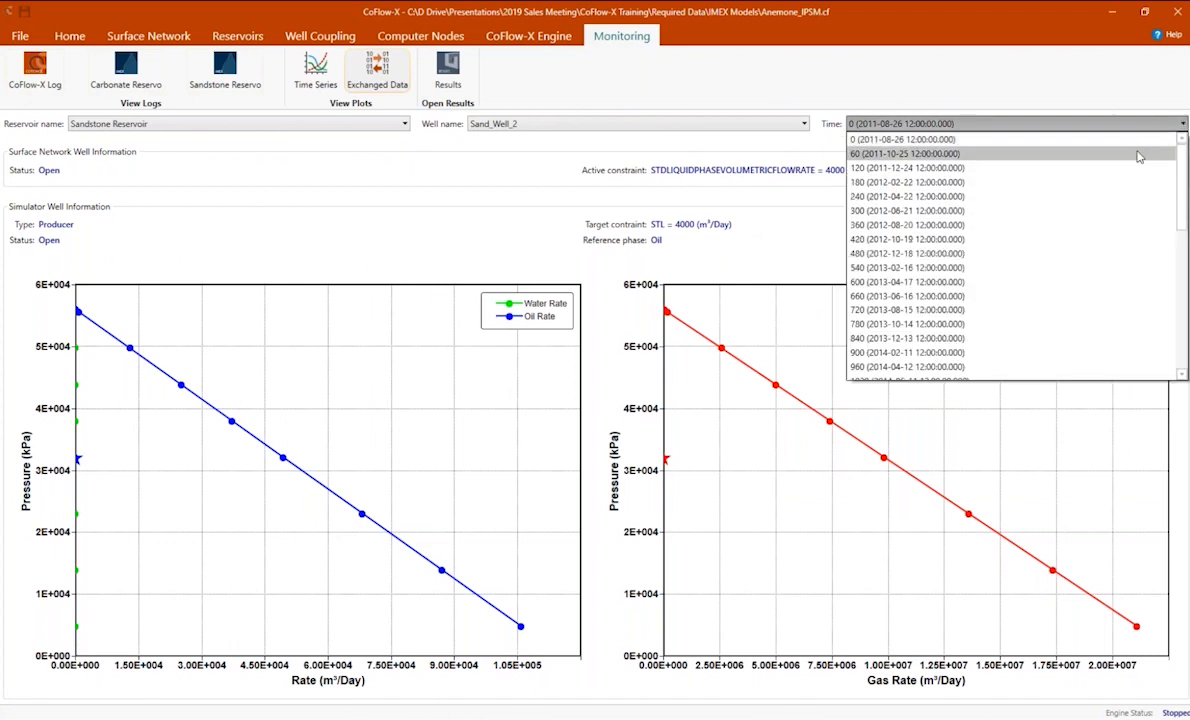
{"action": "left_click", "coordinate": [1138, 156]}
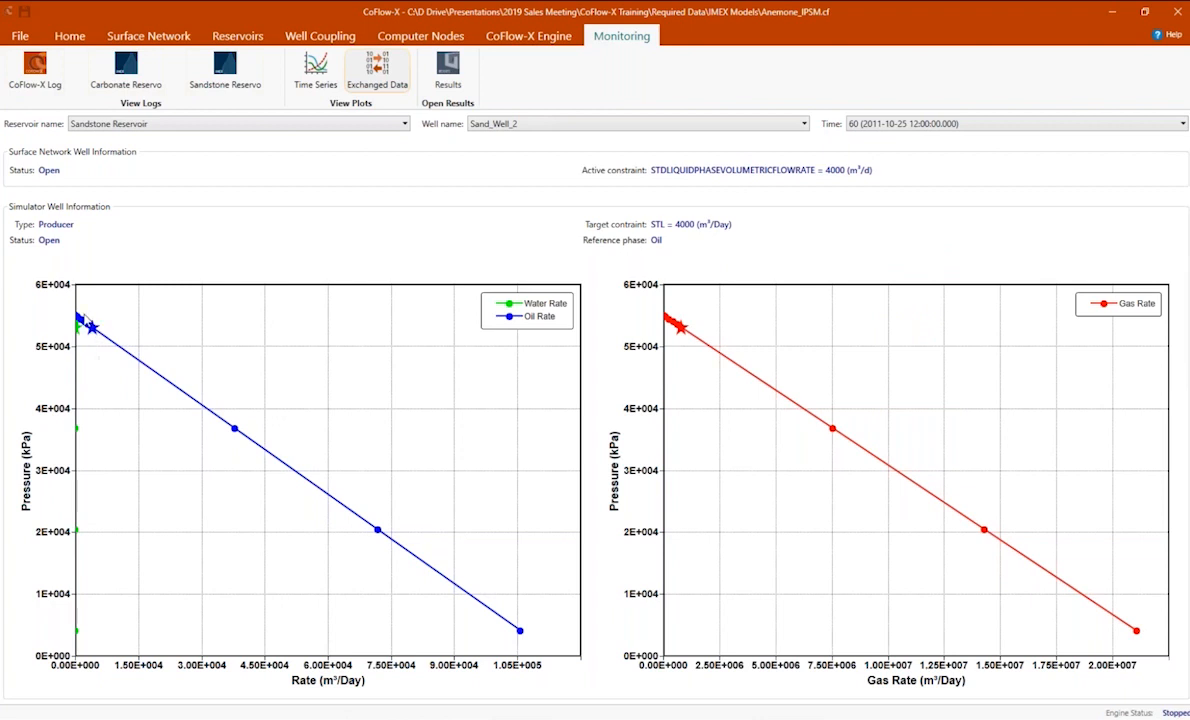
{"action": "mouse_move", "coordinate": [94, 334]}
{"action": "mouse_move", "coordinate": [685, 333]}
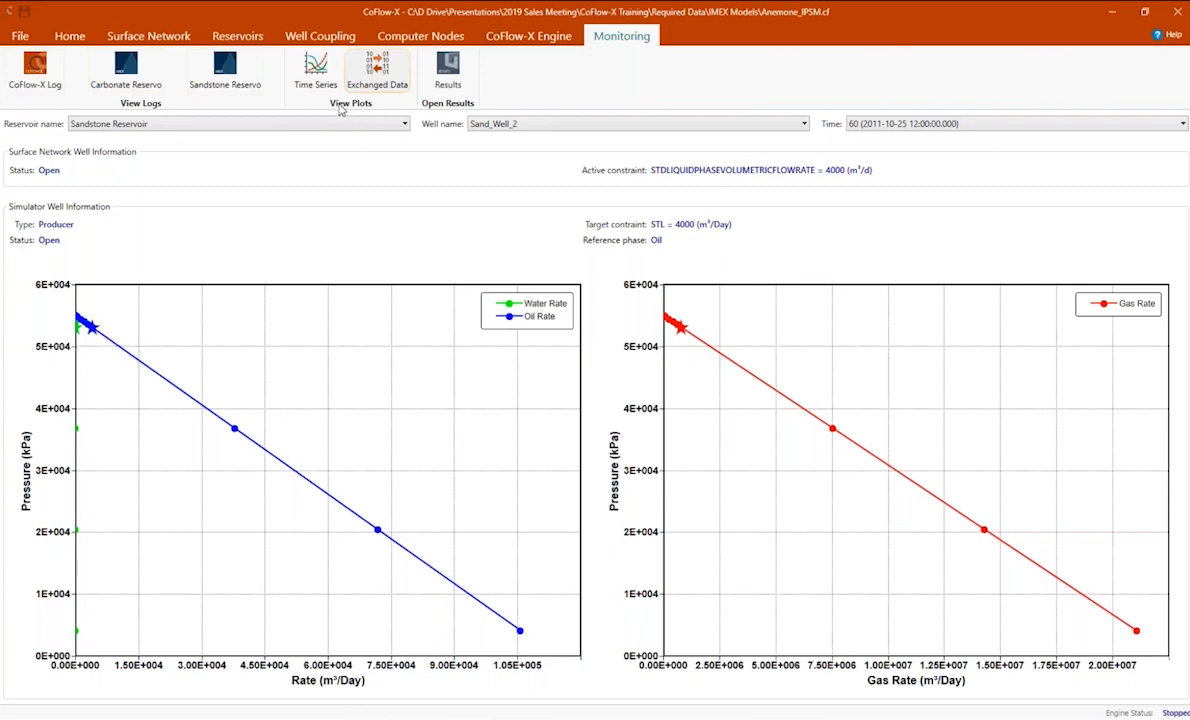
Open the simulation results of all reservoirs, Carbonate and Sandstone, in Results and maximize its window.
{"action": "left_click", "coordinate": [449, 72]}
{"action": "left_click", "coordinate": [474, 253]}
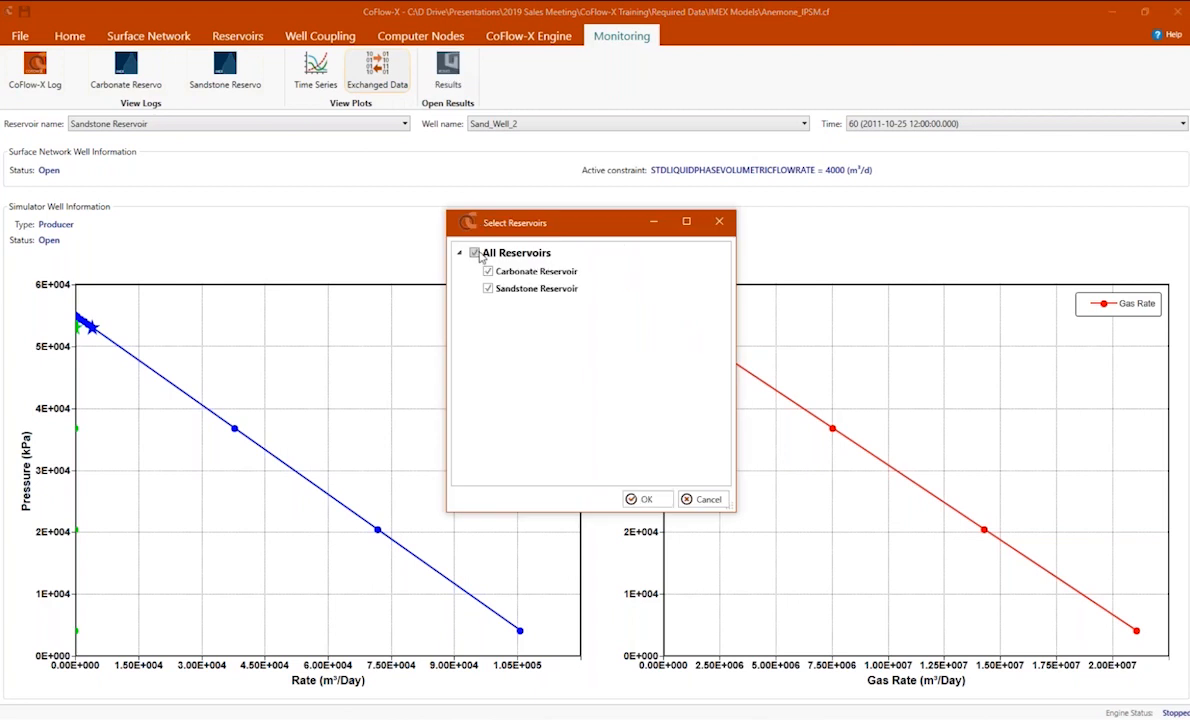
{"action": "left_click", "coordinate": [648, 500]}
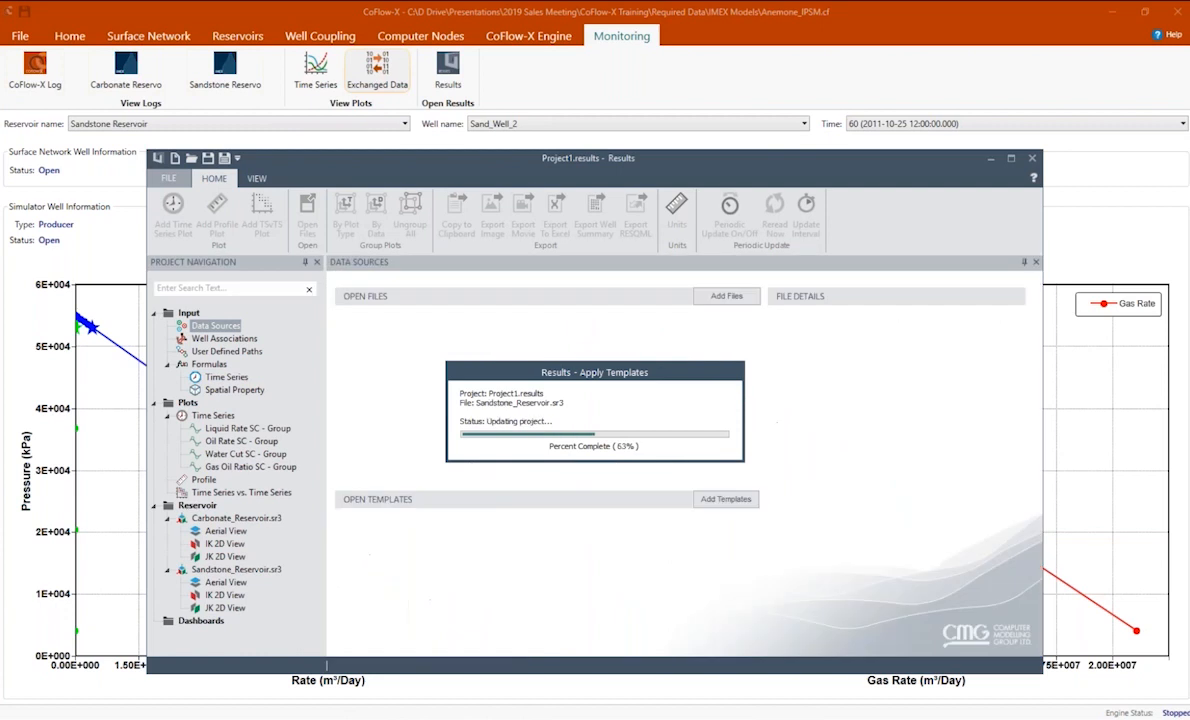
{"action": "left_click", "coordinate": [1011, 159]}
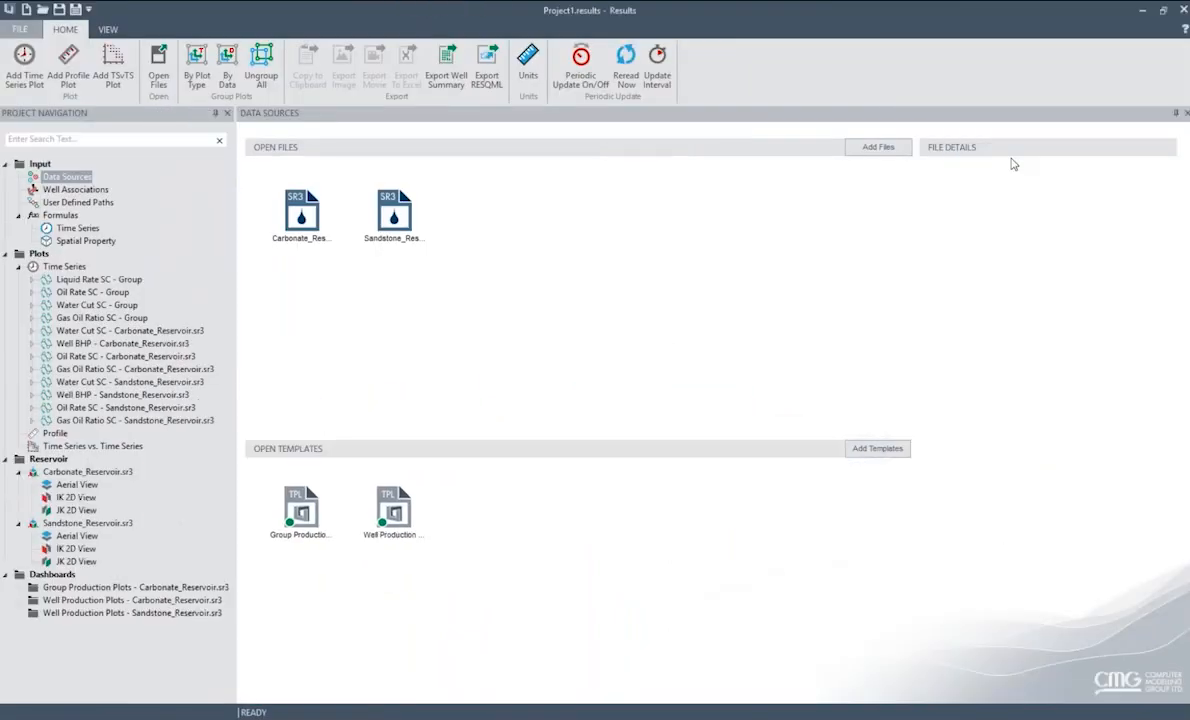
View the 3D pressure models of Carbonate_Reservoir.sr3 and Sandstone_Reservoir.sr3 from different angles.
{"action": "double_click", "coordinate": [89, 473]}
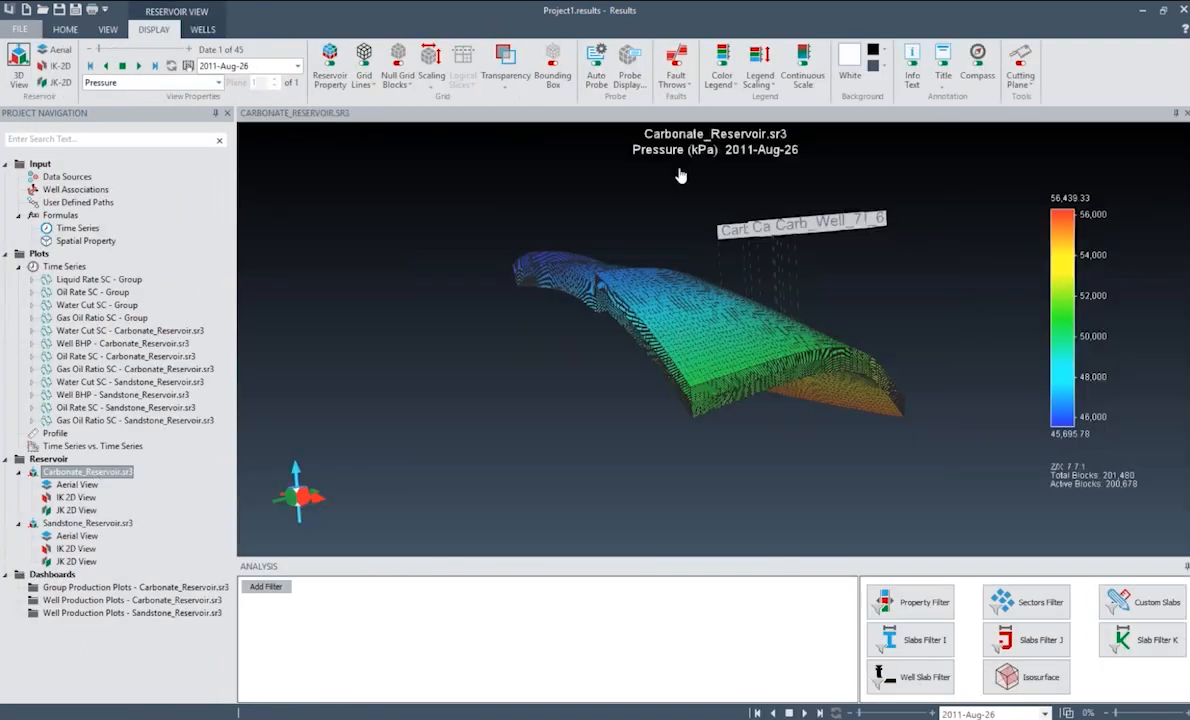
{"action": "left_click_drag", "start_coordinate": [720, 364], "coordinate": [930, 386]}
{"action": "left_click_drag", "start_coordinate": [898, 342], "coordinate": [35, 438]}
{"action": "double_click", "coordinate": [80, 524]}
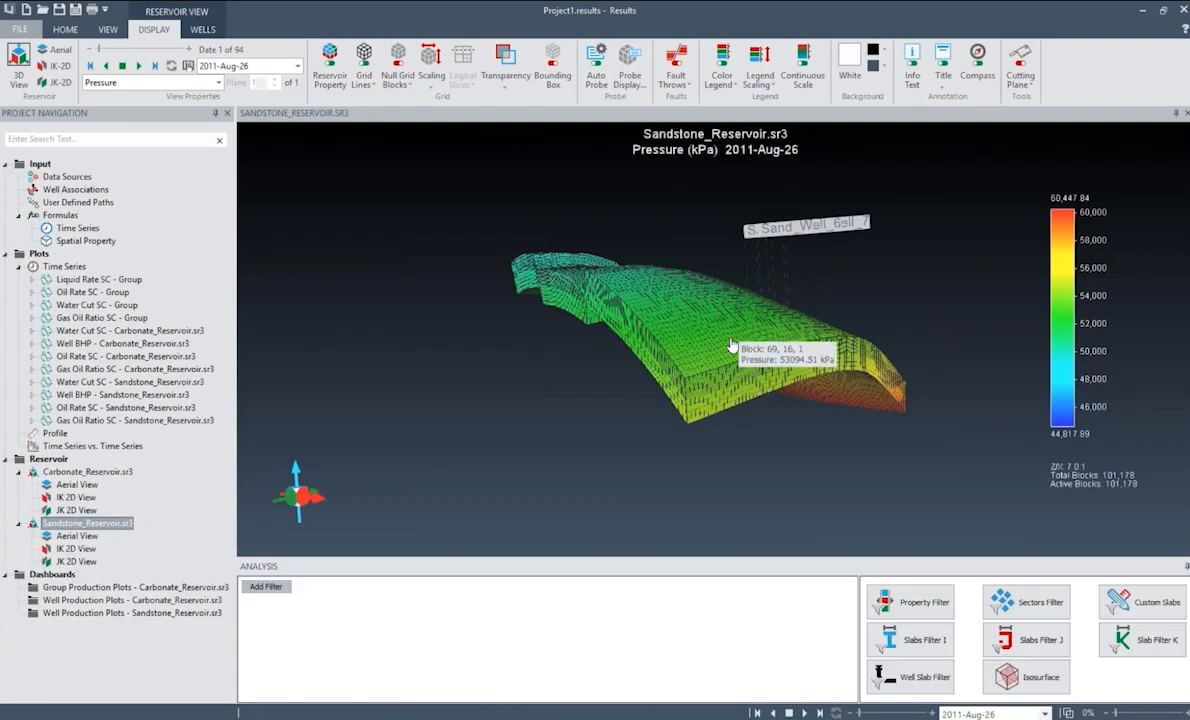
{"action": "left_click_drag", "start_coordinate": [696, 433], "coordinate": [610, 358]}
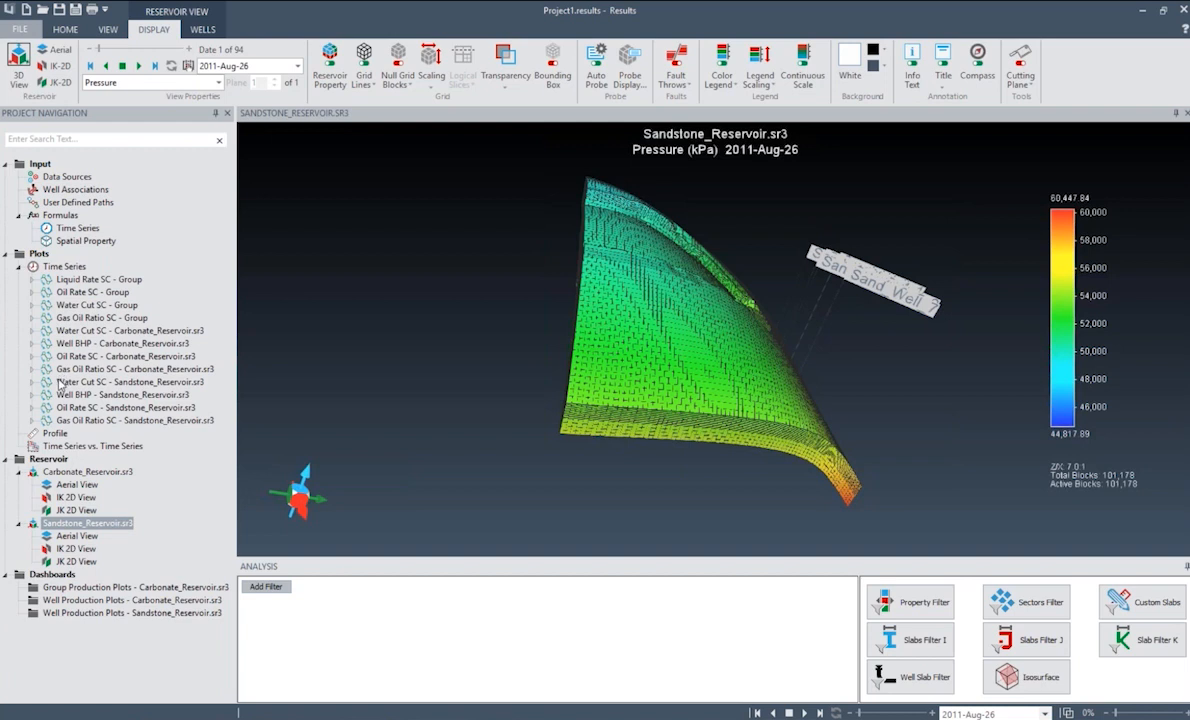
View the Default-Field-PRO group oil rate plot and the carbonate oil rate plots of Carb_Well_3, Carb_Well_4 and Carb_Well_5.
{"action": "left_click", "coordinate": [32, 292]}
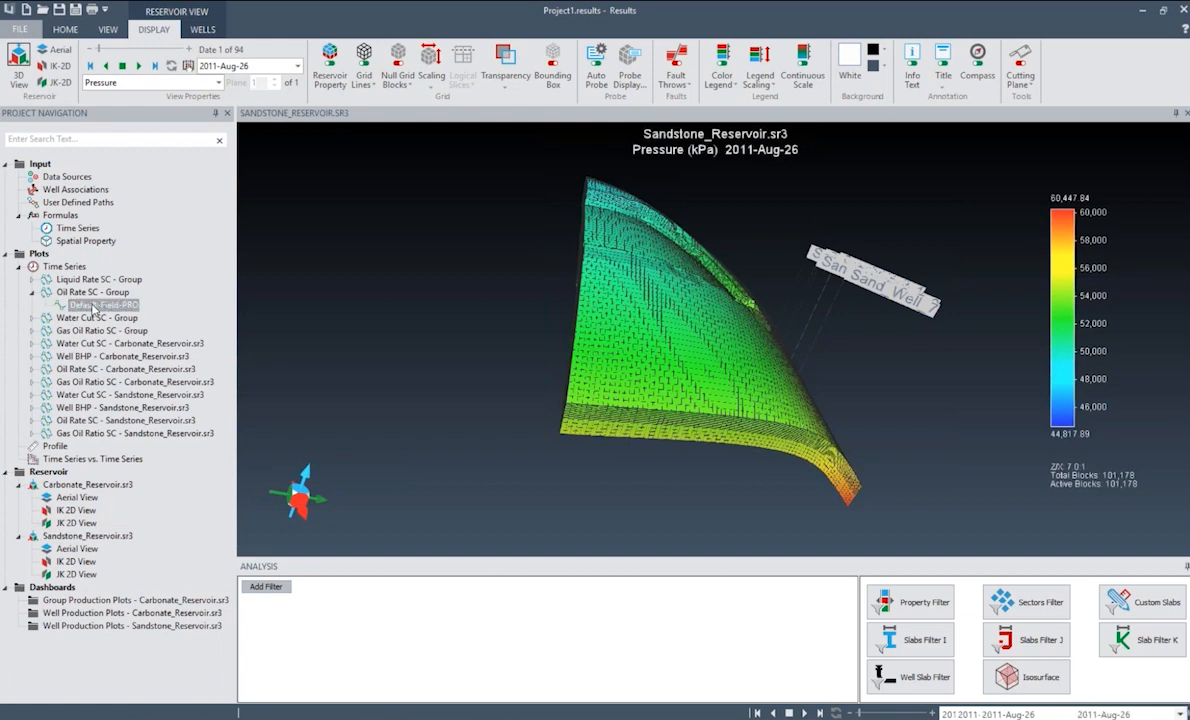
{"action": "double_click", "coordinate": [93, 305]}
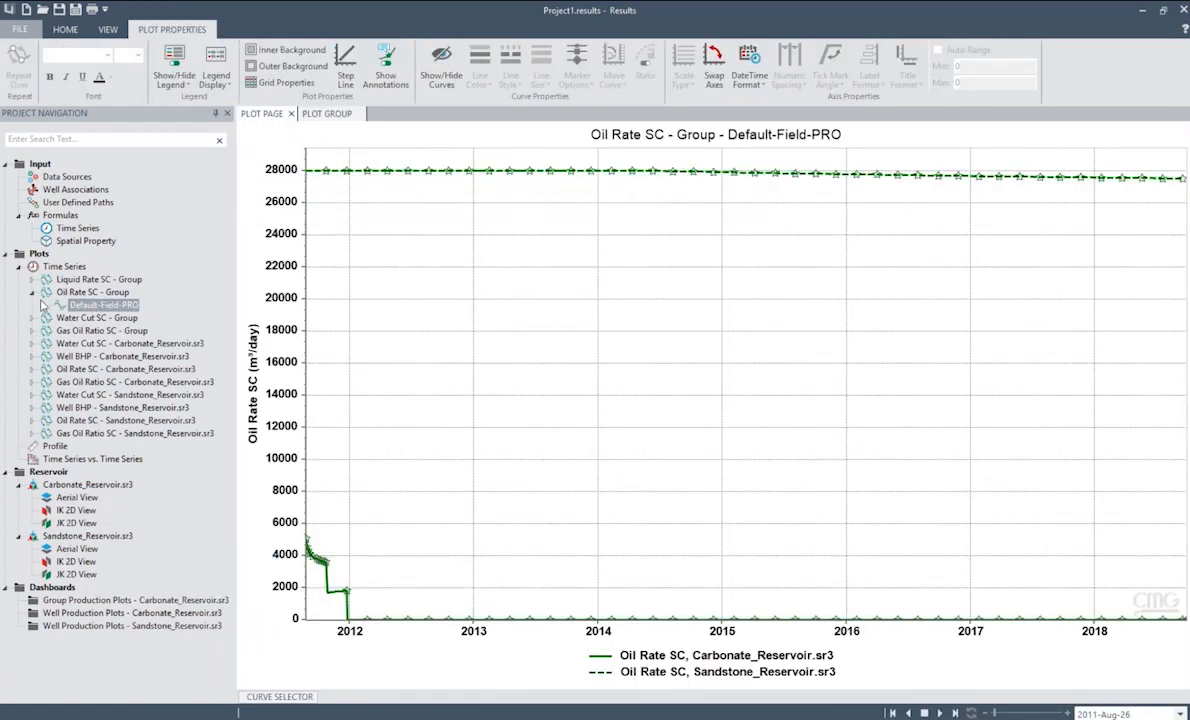
{"action": "left_click", "coordinate": [32, 370]}
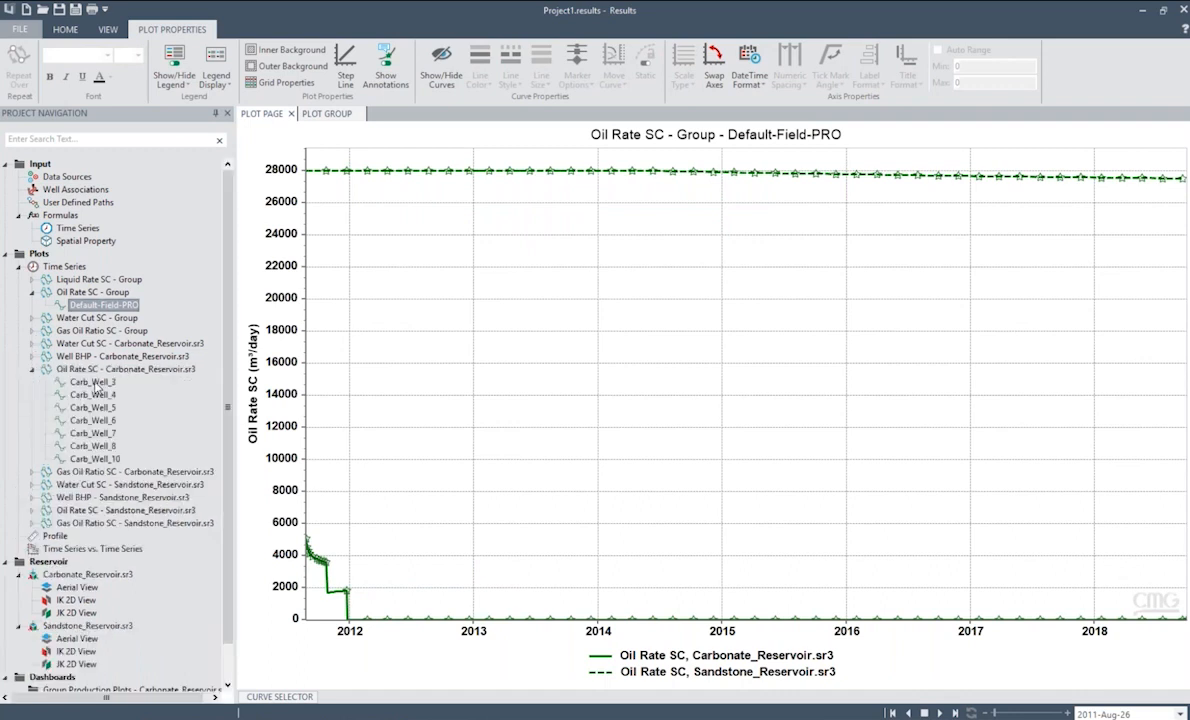
{"action": "double_click", "coordinate": [96, 386]}
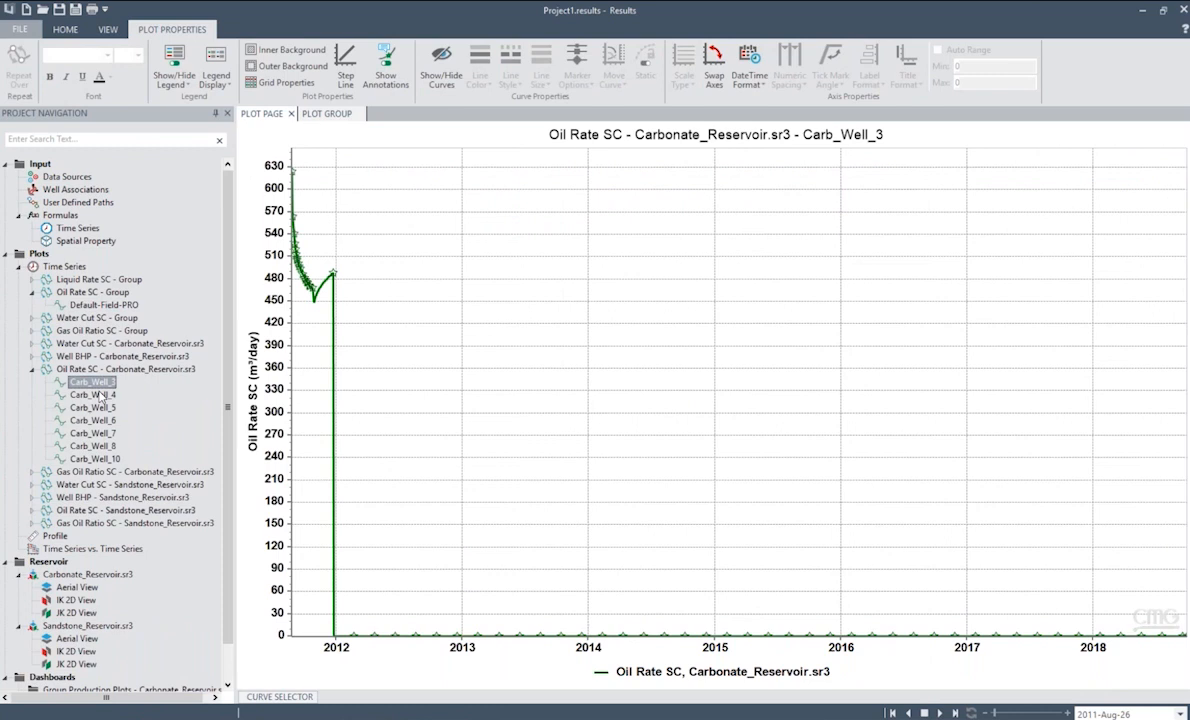
{"action": "double_click", "coordinate": [100, 395]}
{"action": "double_click", "coordinate": [104, 408]}
View the sandstone reservoir's oil rate plots for Sand_Well_1 and Sand_Well_2.
{"action": "left_click", "coordinate": [32, 510]}
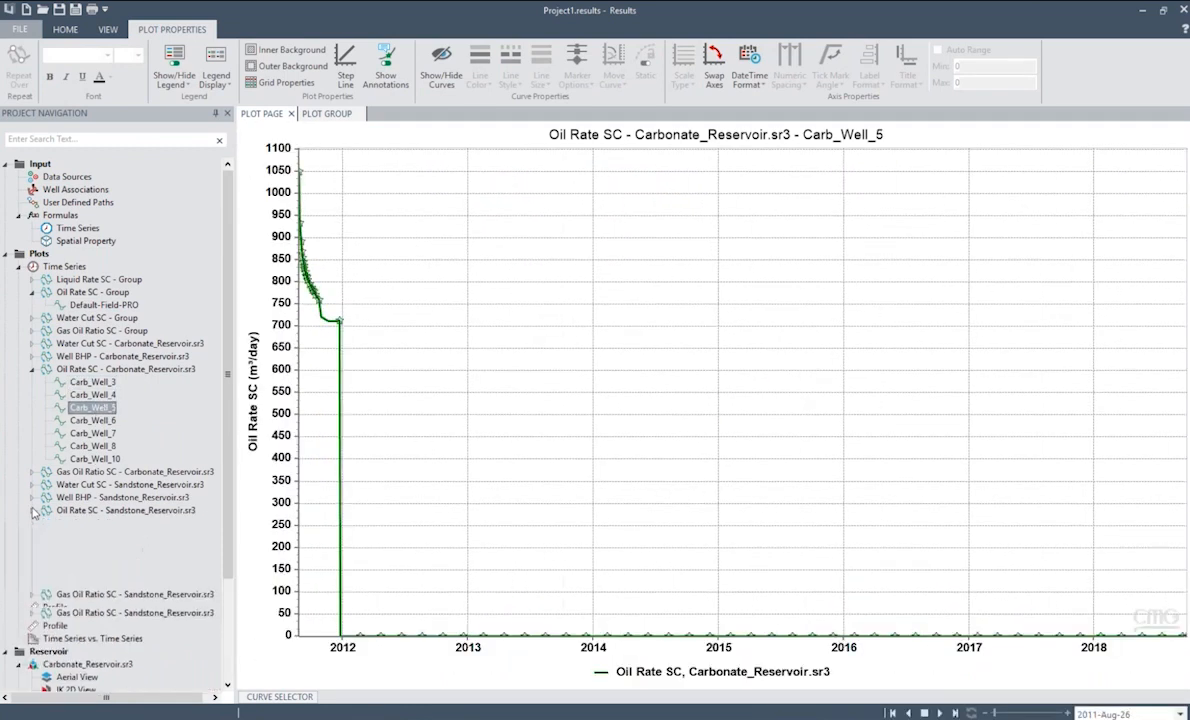
{"action": "double_click", "coordinate": [100, 522]}
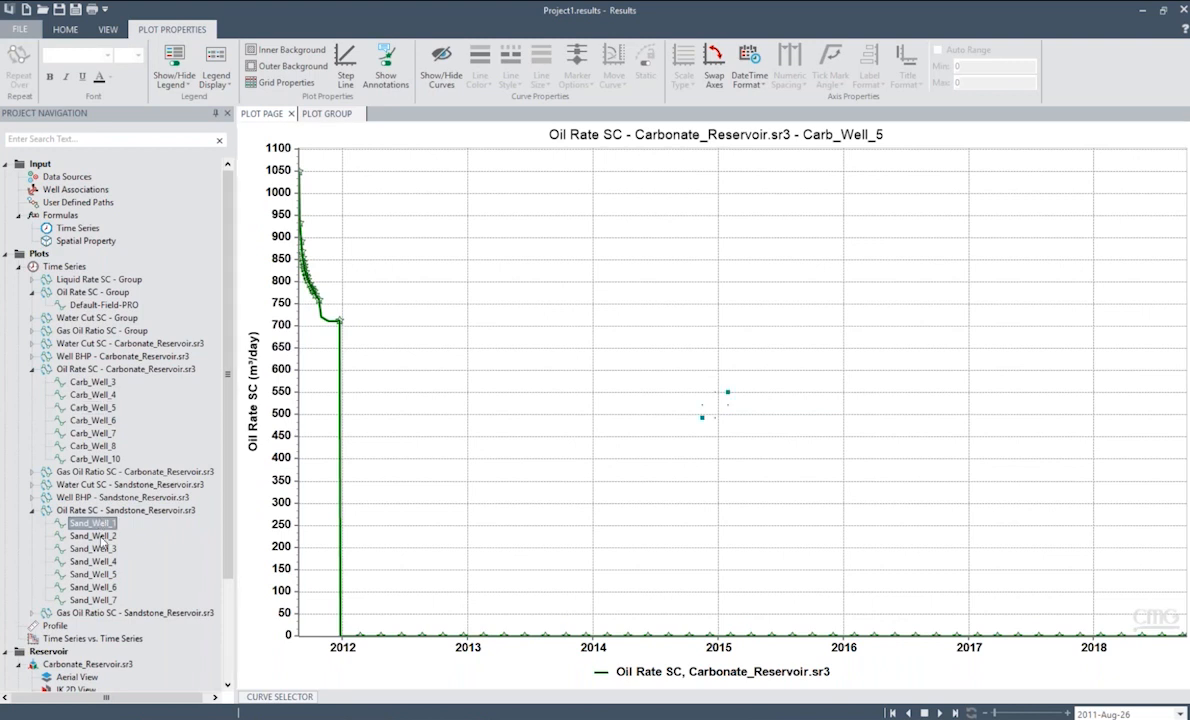
{"action": "double_click", "coordinate": [102, 537]}
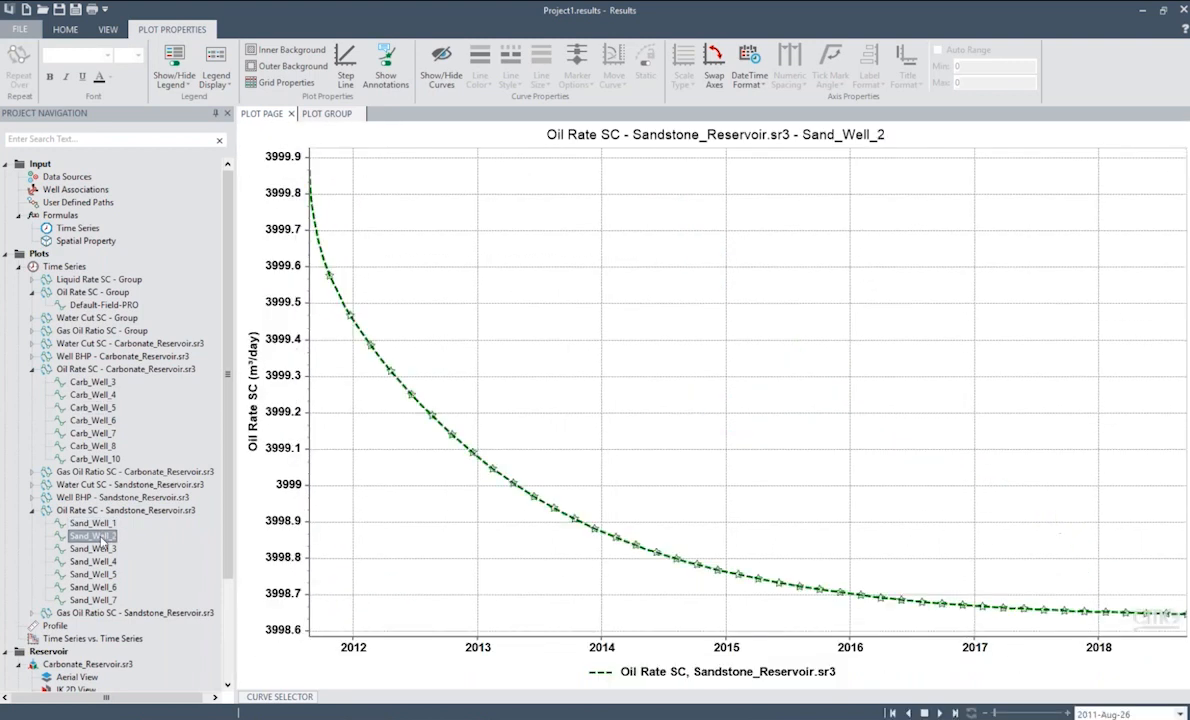
Close Results without saving the changes and return to the CoFlow-X project's home overview.
{"action": "left_click", "coordinate": [1182, 11]}
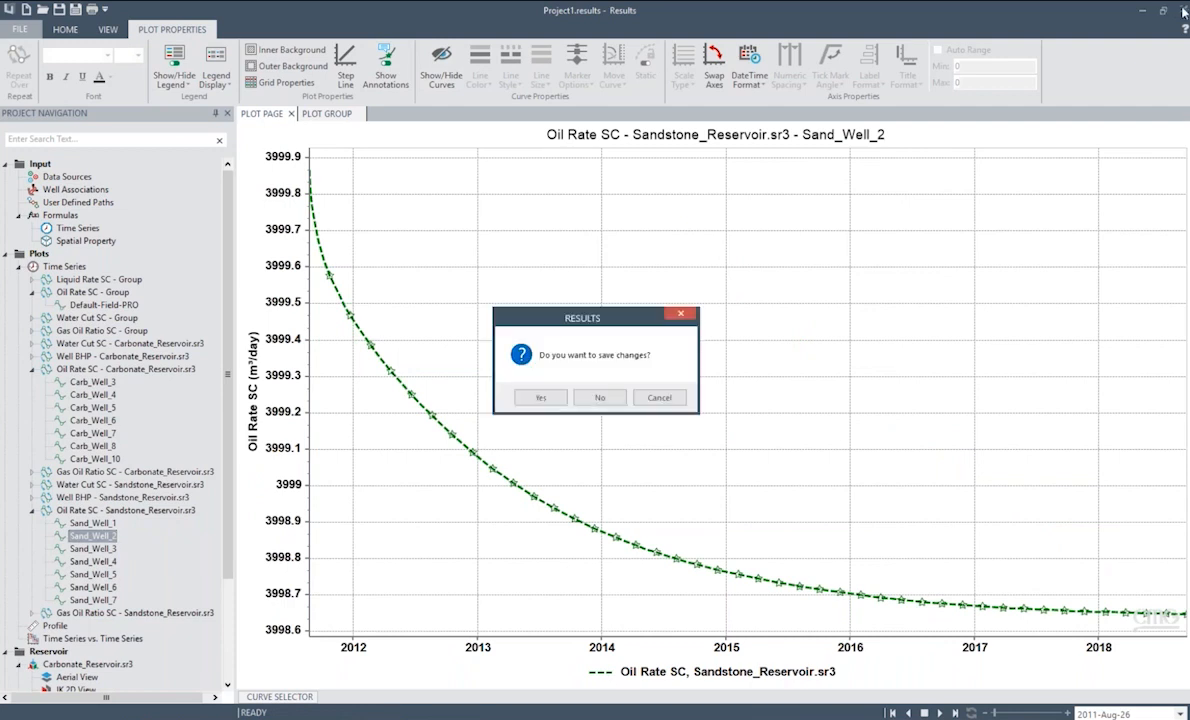
{"action": "left_click", "coordinate": [600, 397]}
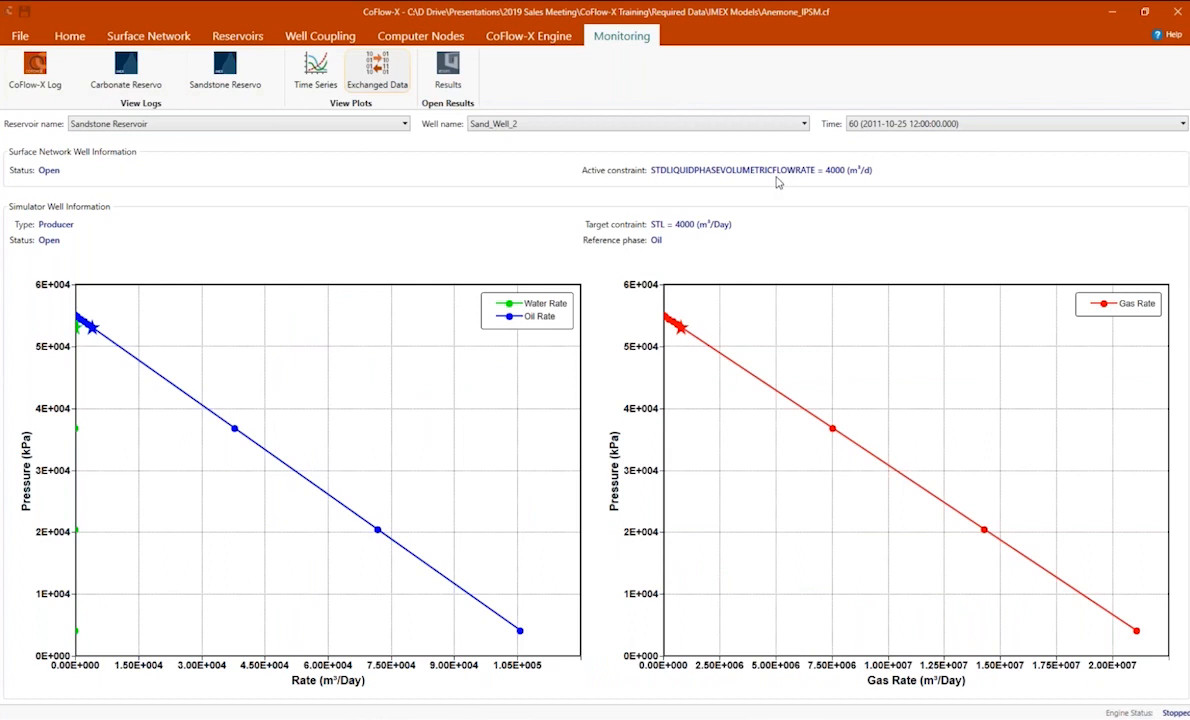
{"action": "left_click", "coordinate": [34, 40]}
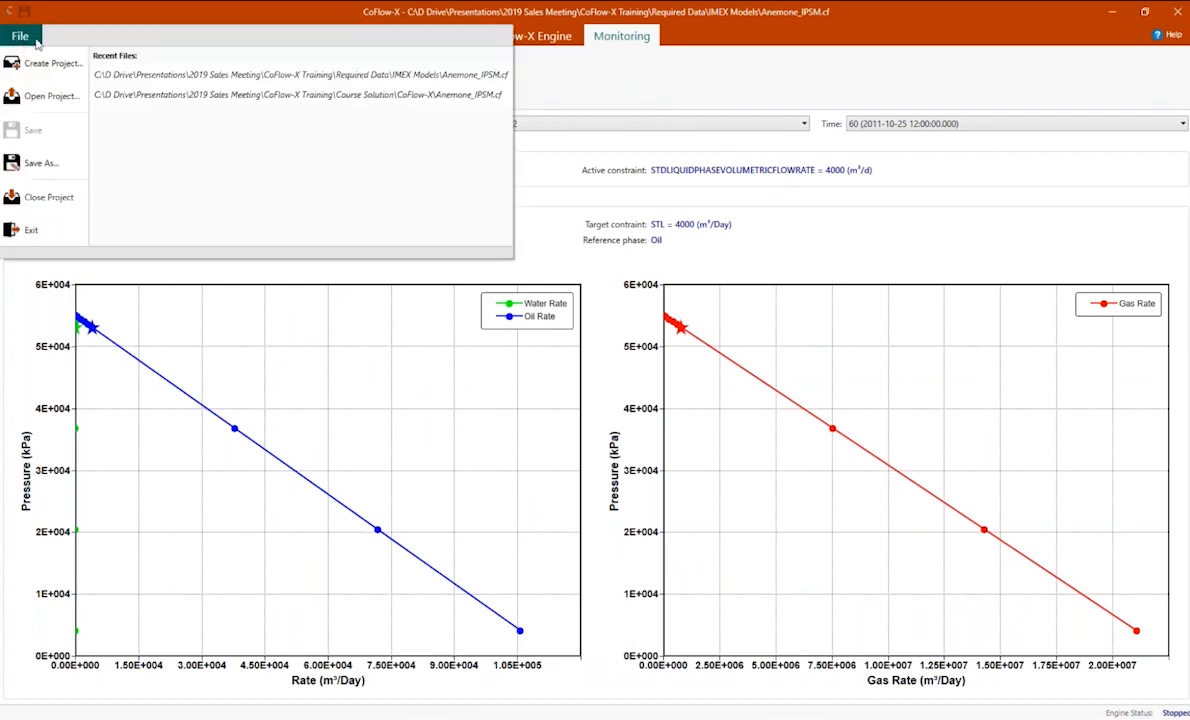
{"action": "left_click", "coordinate": [80, 17]}
{"action": "left_click", "coordinate": [68, 42]}
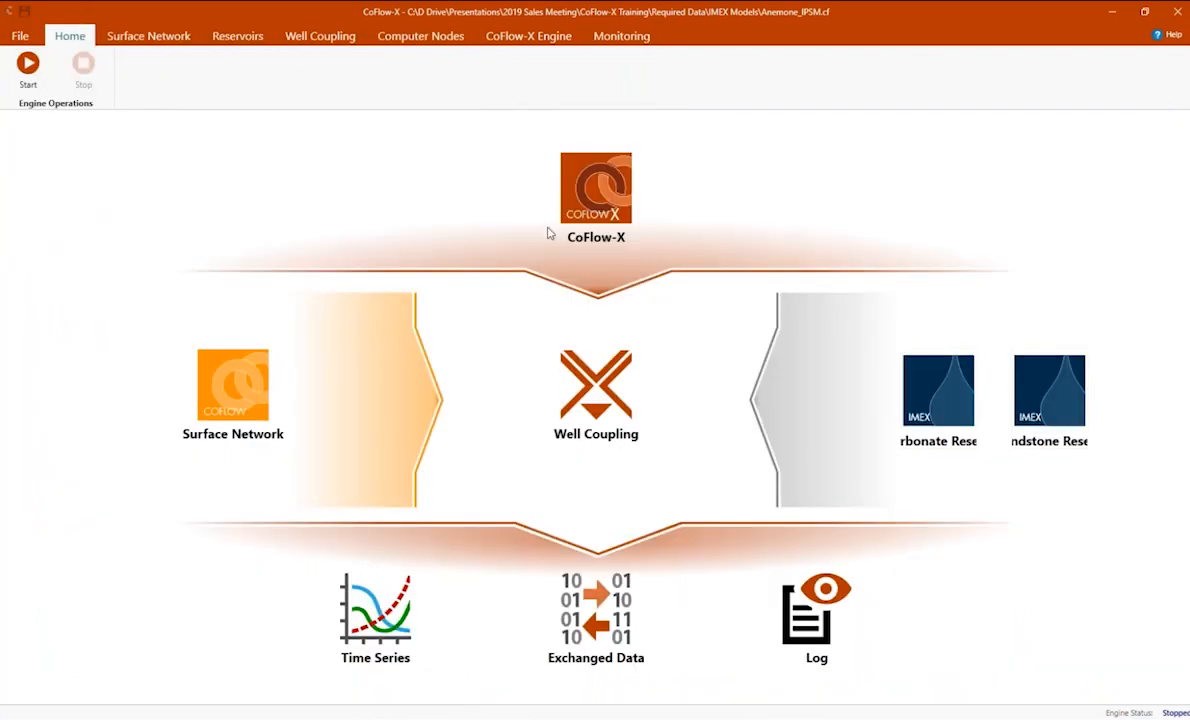